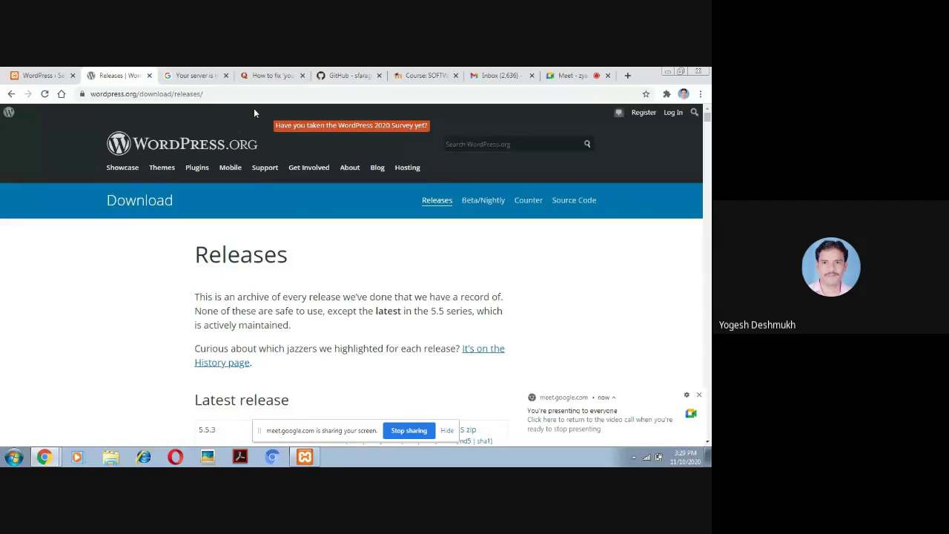
Trim the releases page address back to wordpress.org and load its home page
click(268, 95)
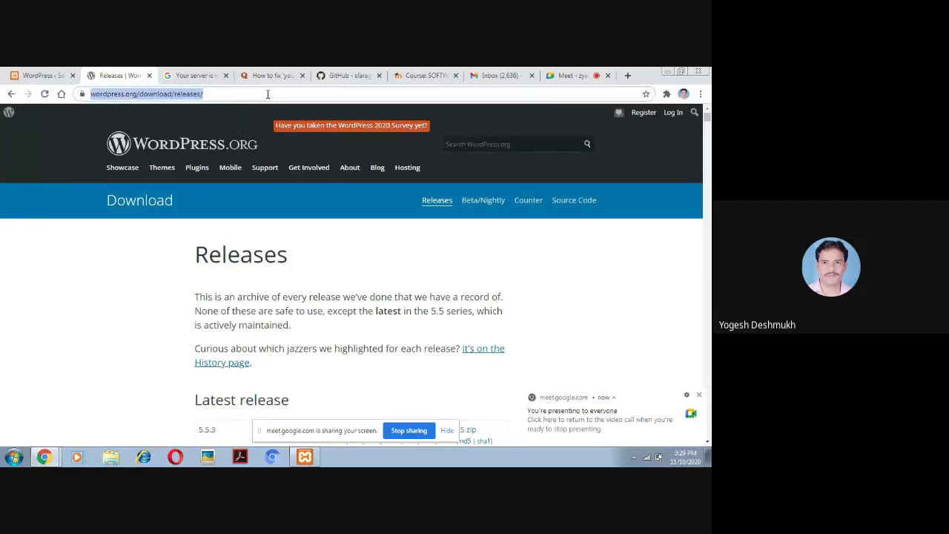
click(267, 95)
key(BackSpace)
key(BackSpace)
key(BackSpace)
key(BackSpace)
key(BackSpace)
key(BackSpace)
key(BackSpace)
key(BackSpace)
key(BackSpace)
key(BackSpace)
key(BackSpace)
key(BackSpace)
key(BackSpace)
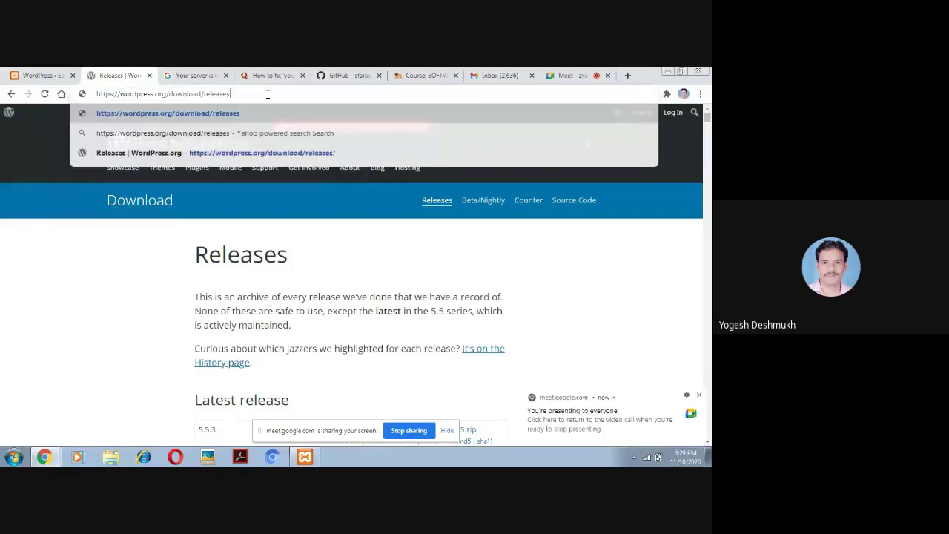
key(BackSpace)
key(BackSpace)
key(BackSpace)
key(BackSpace)
key(BackSpace)
key(BackSpace)
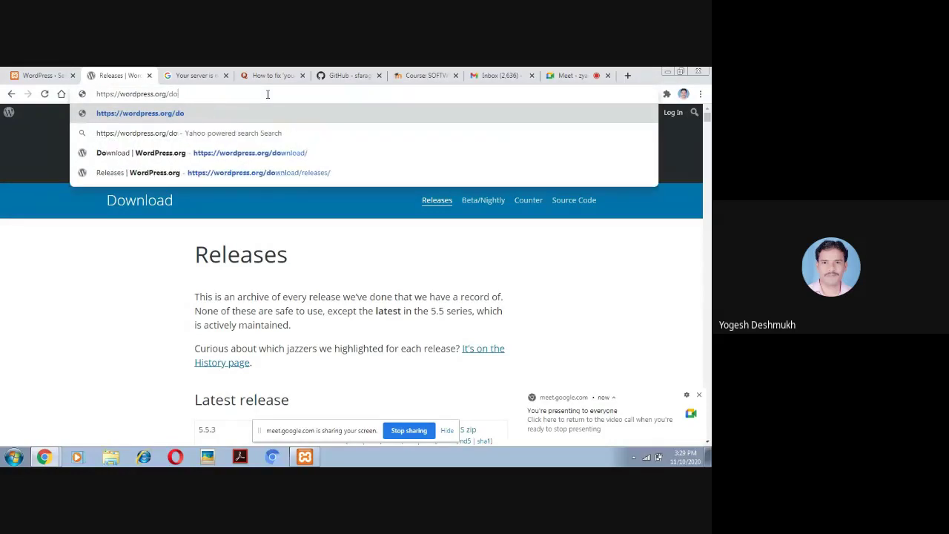
key(Return)
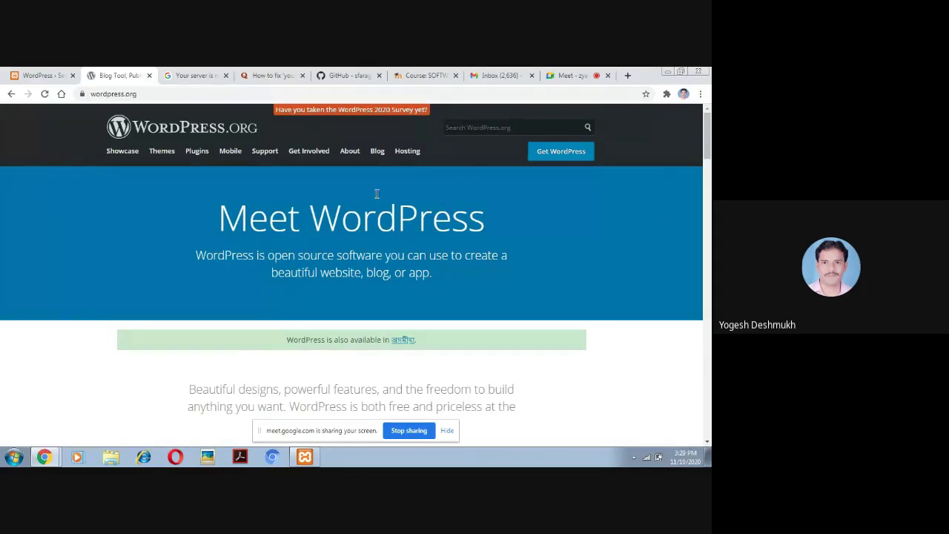
Go to google.com and search for 'download wordpress' using the suggestion
click(216, 94)
text(google)
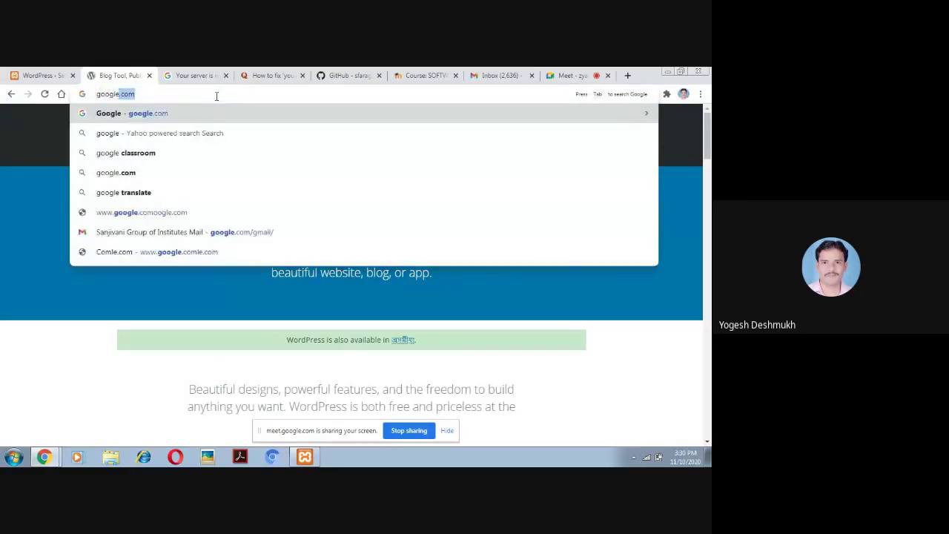
key(Return)
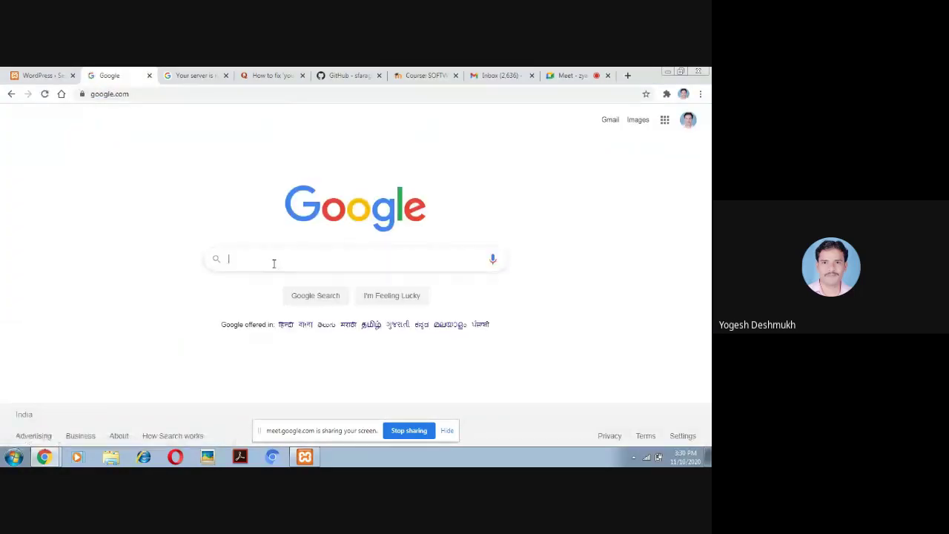
text(down)
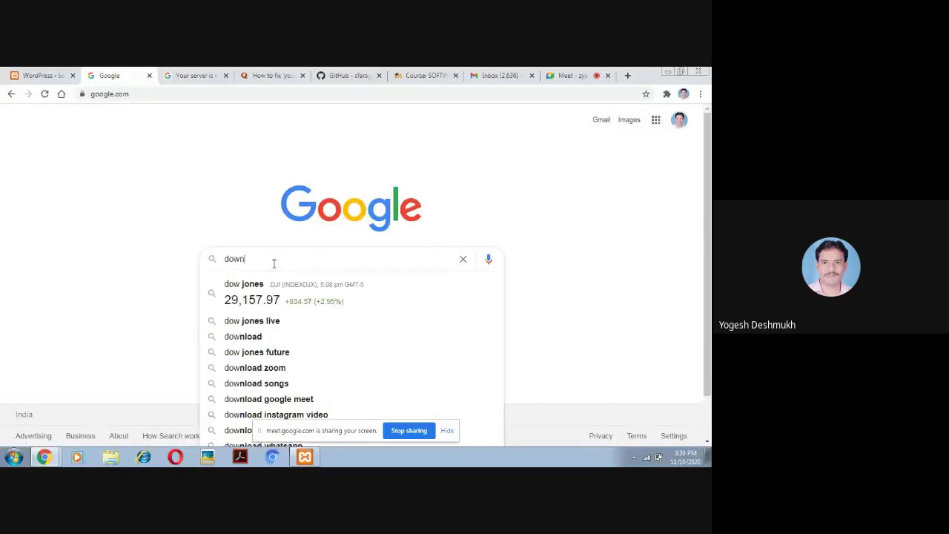
text(load w)
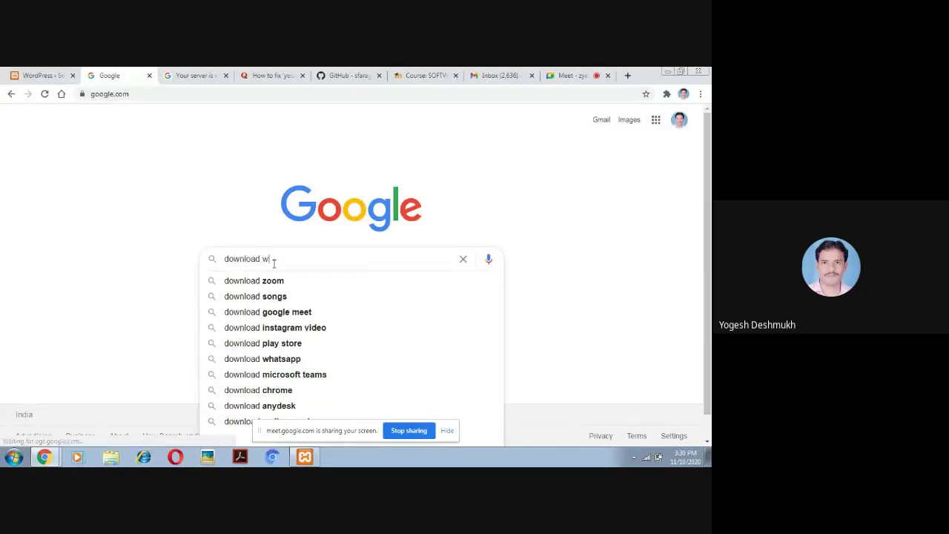
text(ordpres)
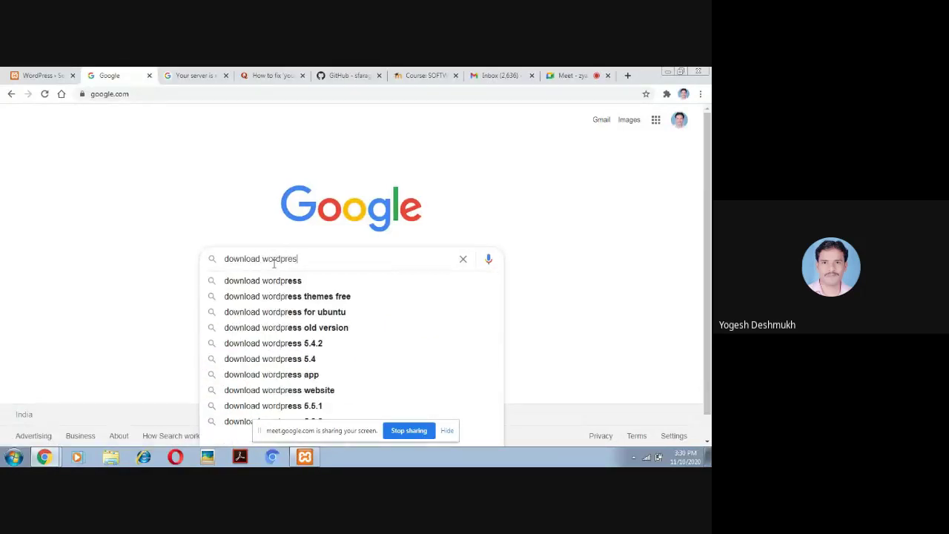
click(295, 282)
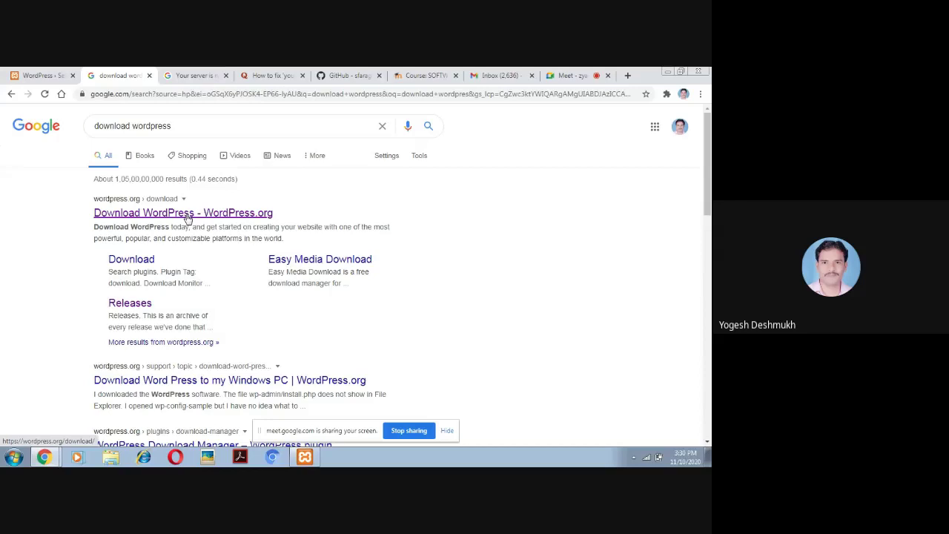
Open the 'Download WordPress - WordPress.org' result and scroll to the Download WordPress 5.5.3 button
click(187, 217)
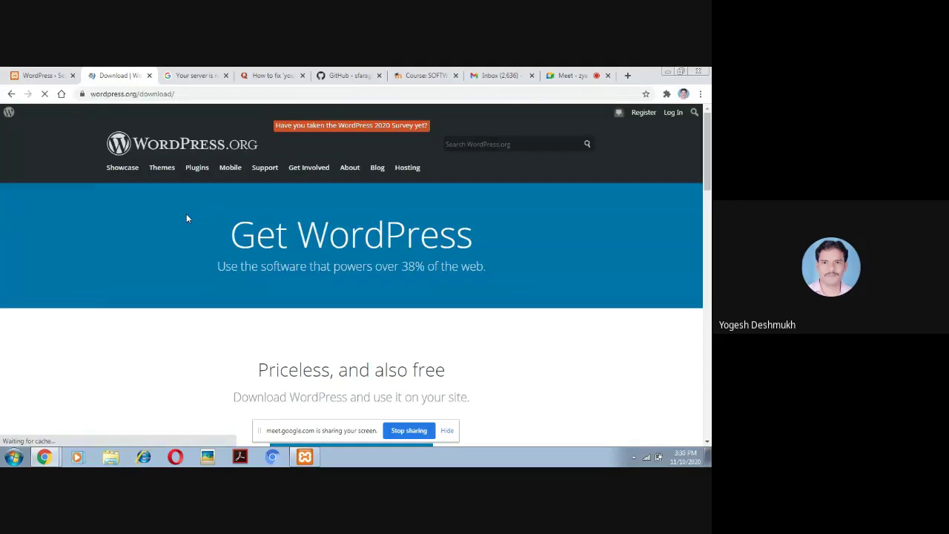
drag(708, 130, 708, 177)
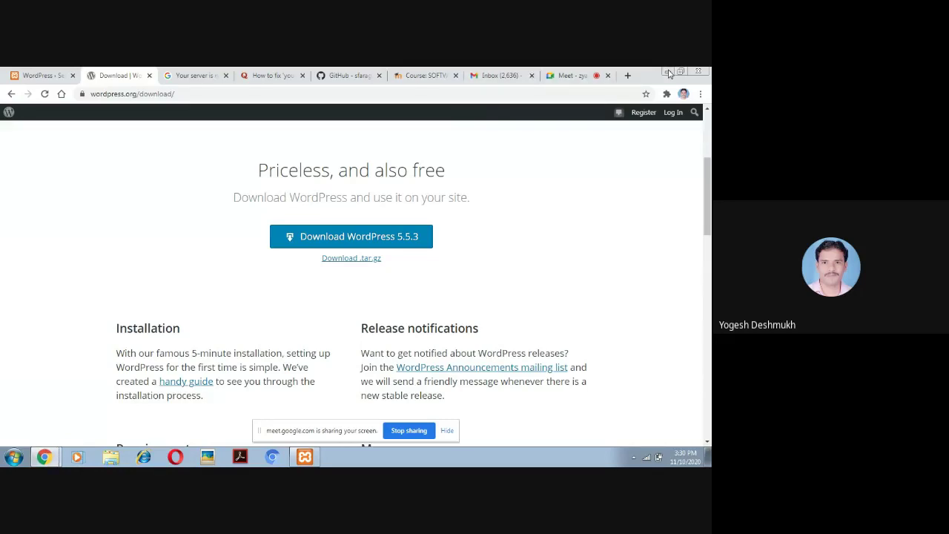
Minimize Chrome and open Local Disk (D:) from Computer
click(667, 72)
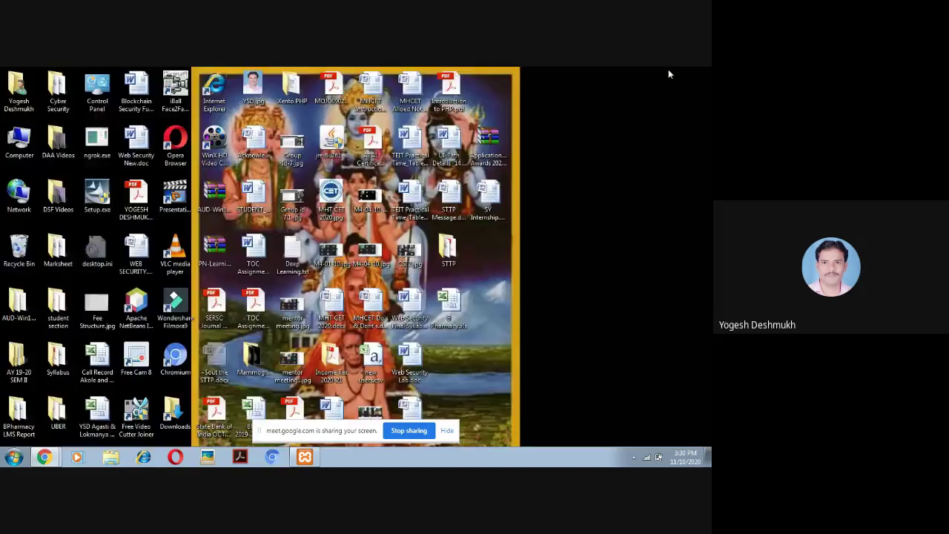
double_click(18, 139)
double_click(280, 151)
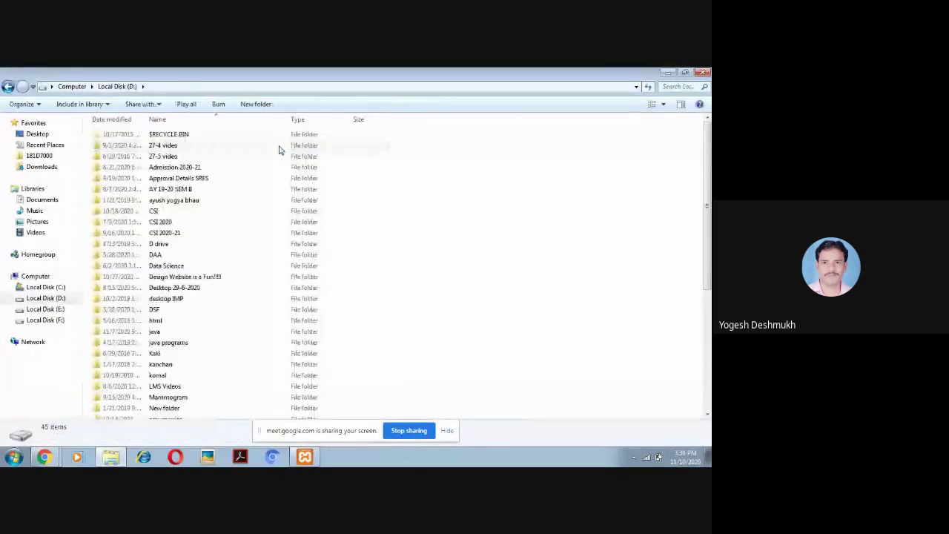
drag(708, 184, 706, 359)
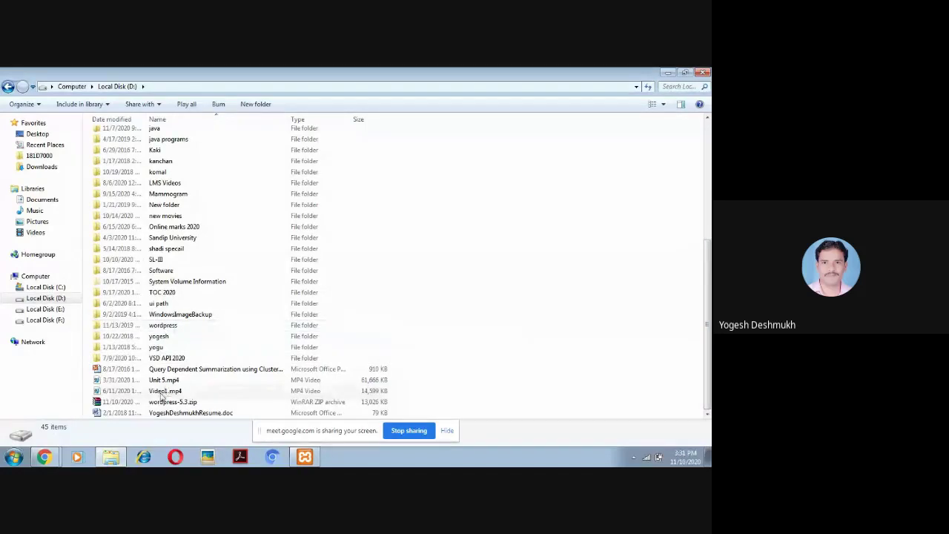
Inspect wordpress-5.3.zip and the wordpress folder, then show Local Disk (C:)
click(180, 404)
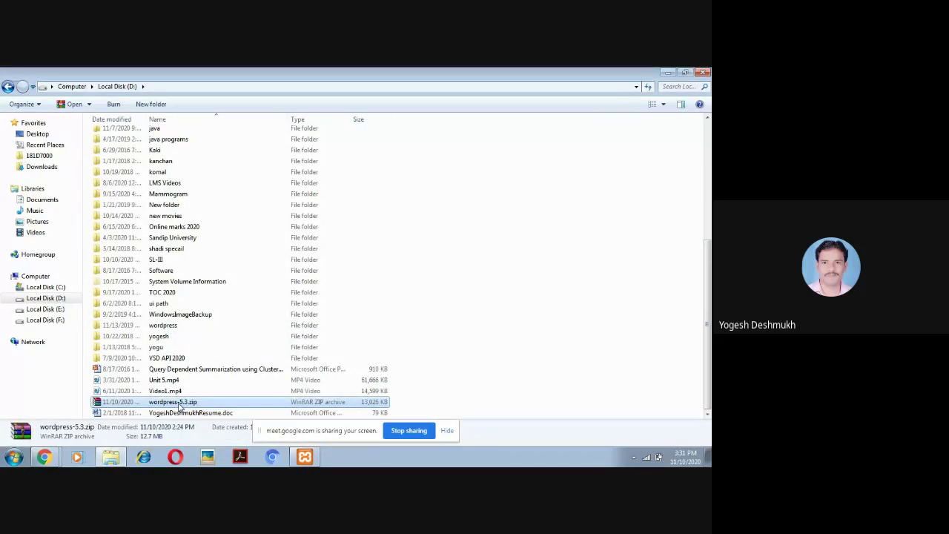
click(166, 328)
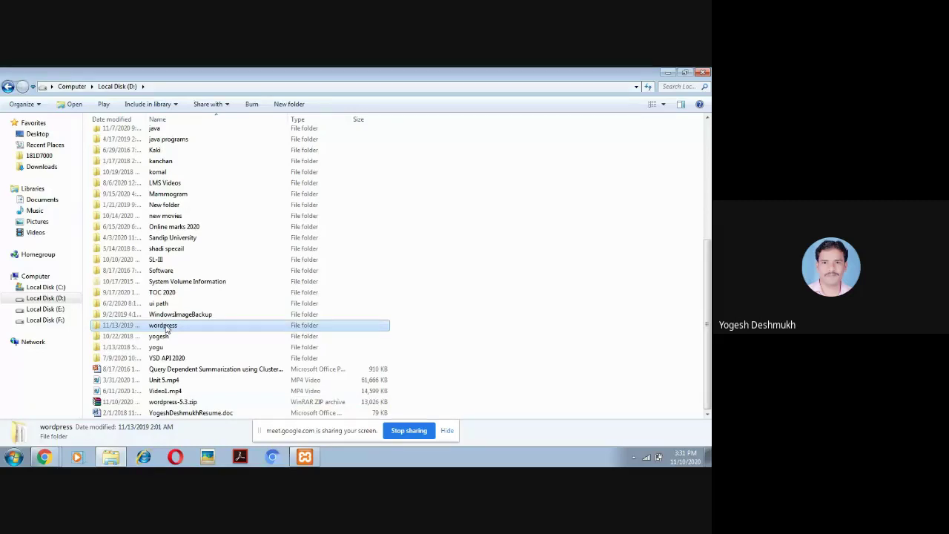
click(164, 327)
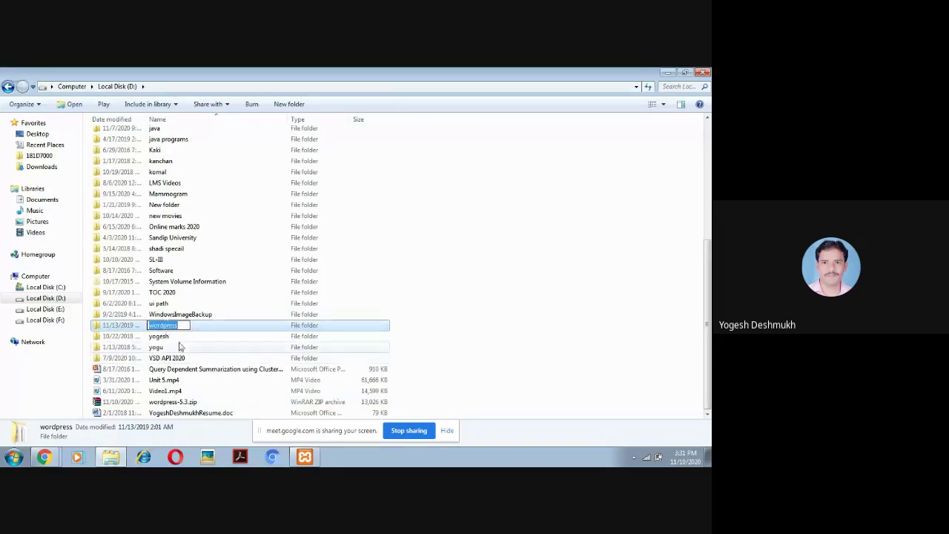
click(164, 337)
click(168, 330)
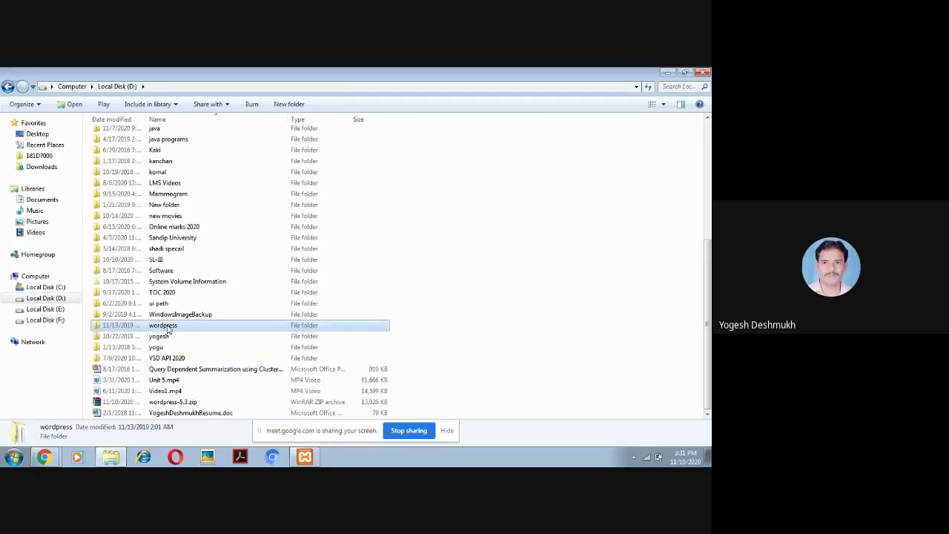
click(57, 288)
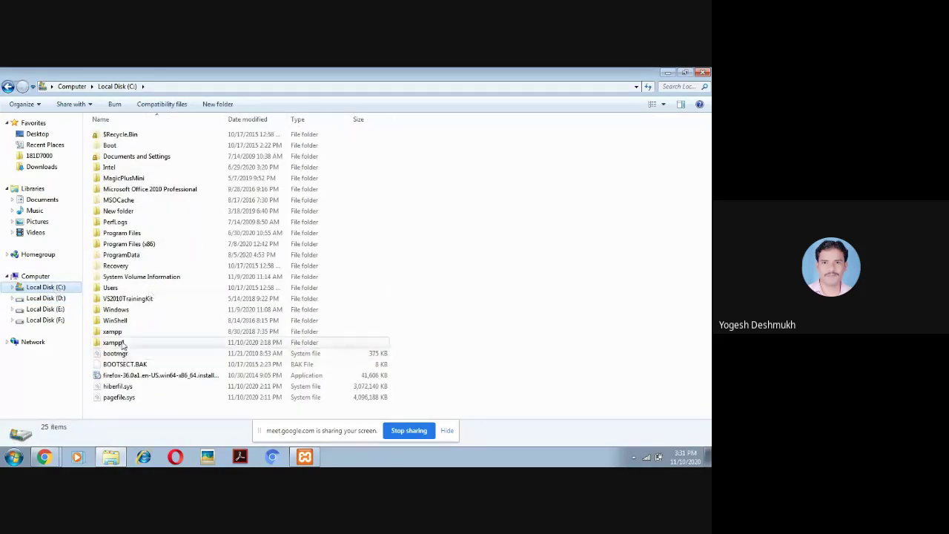
Navigate to C:\xampp1\htdocs\xampp and select its wordpress folder
double_click(113, 343)
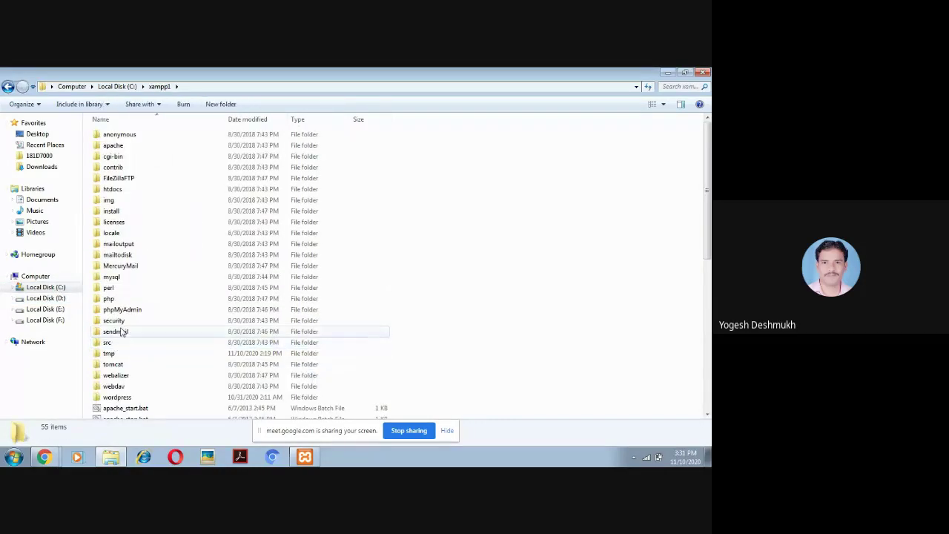
double_click(113, 189)
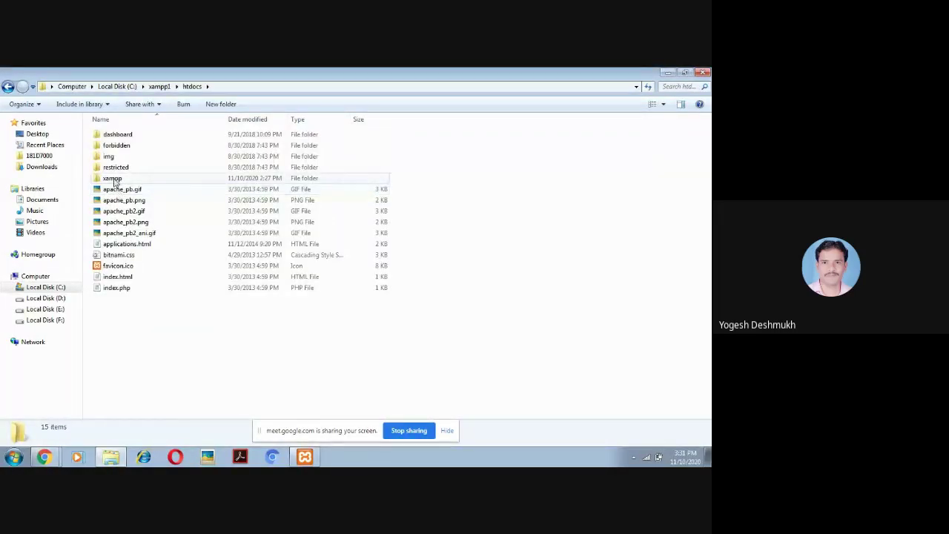
double_click(114, 180)
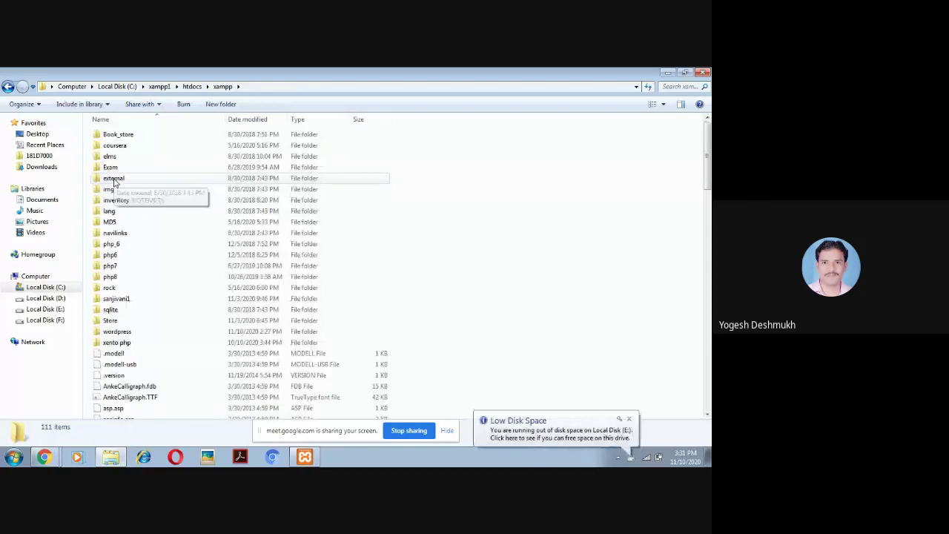
click(120, 335)
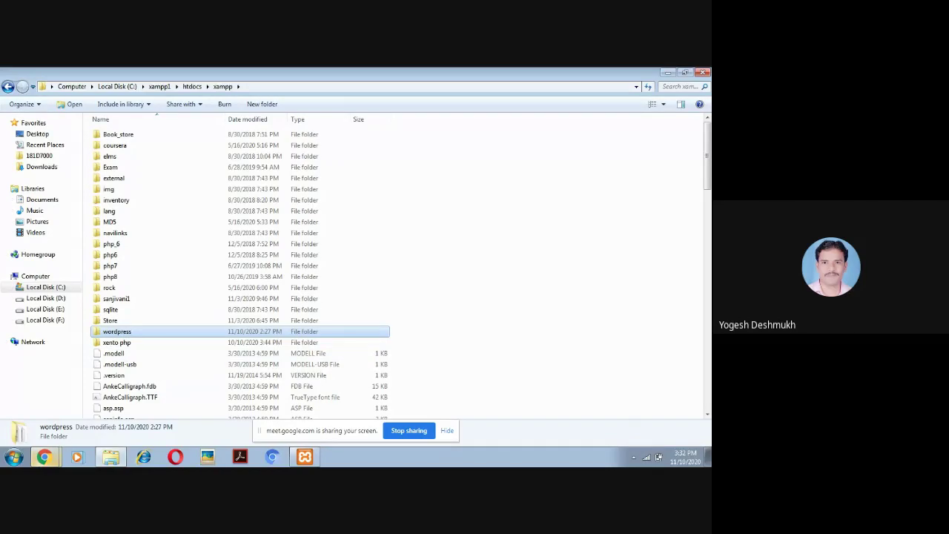
click(44, 456)
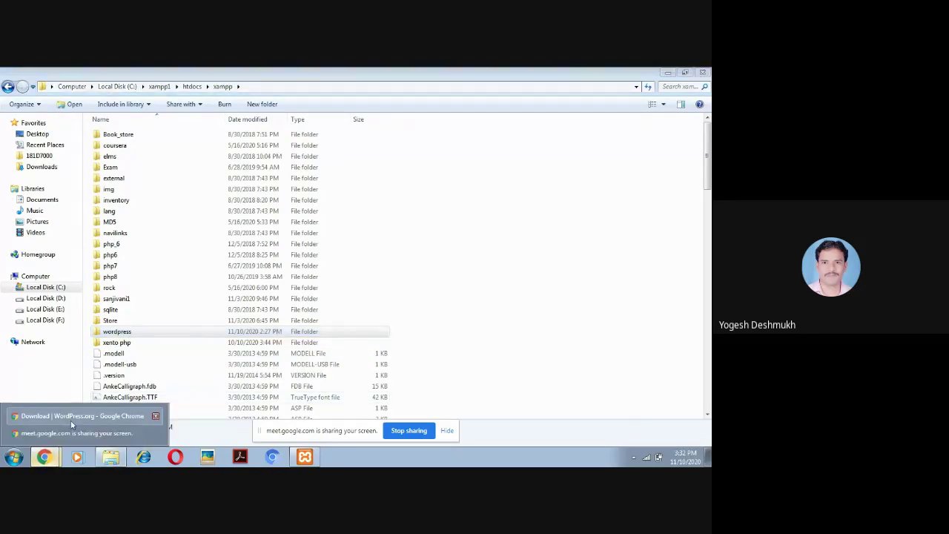
click(72, 437)
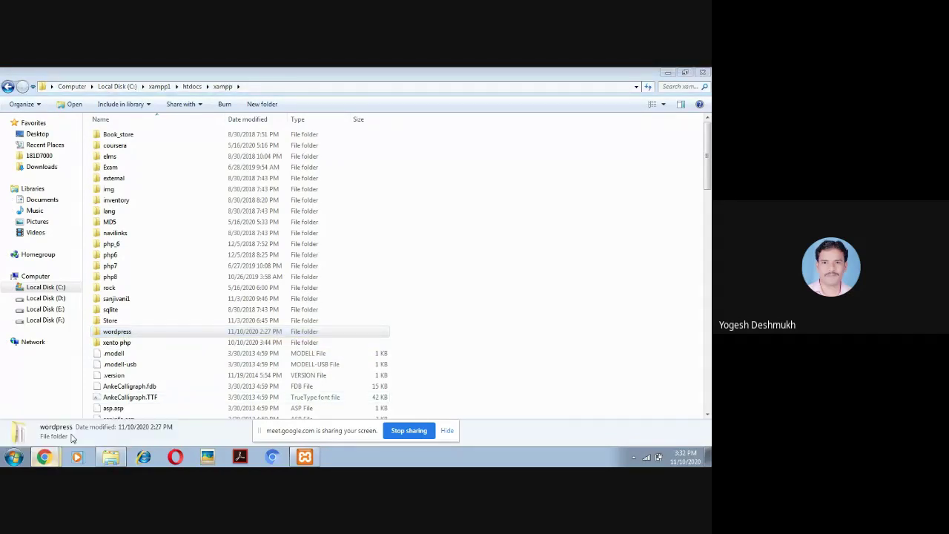
Restore the Chrome window and switch to the Google Meet call tab
click(46, 458)
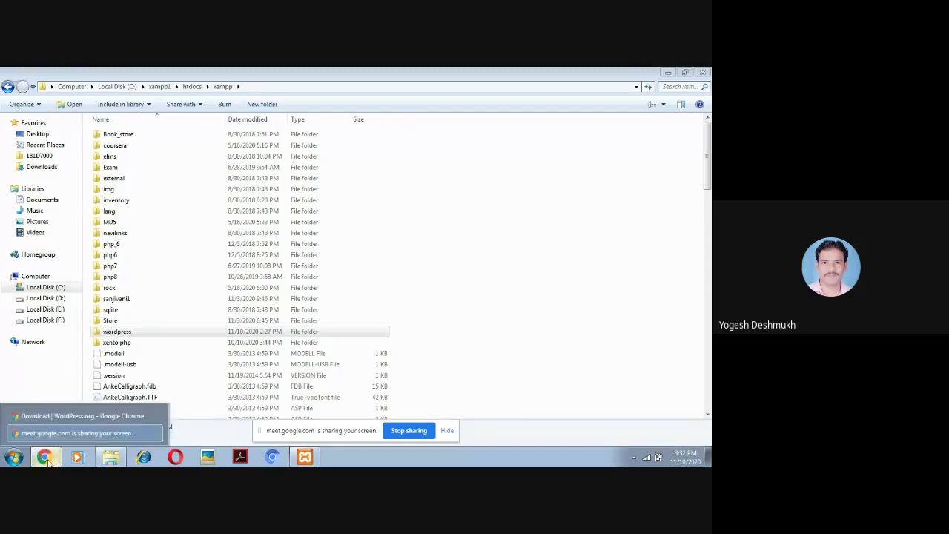
click(82, 421)
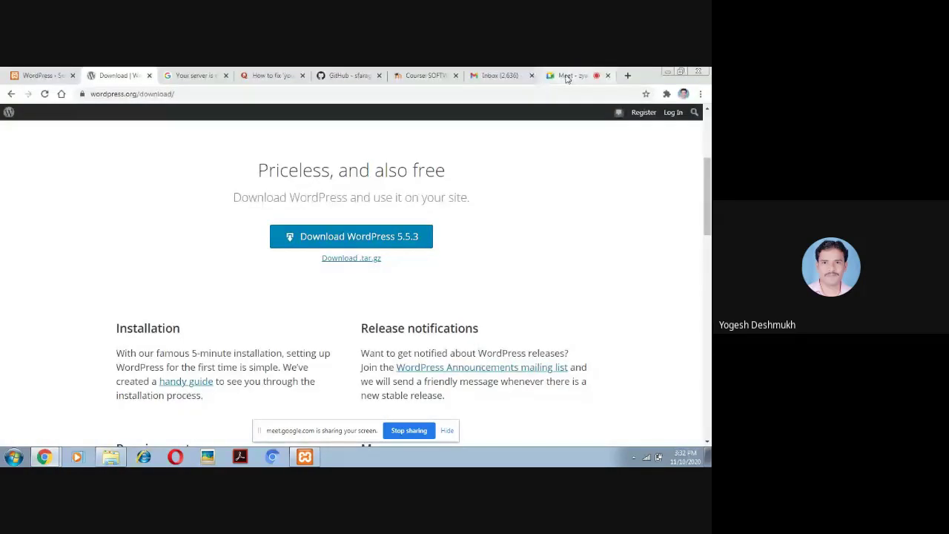
click(566, 77)
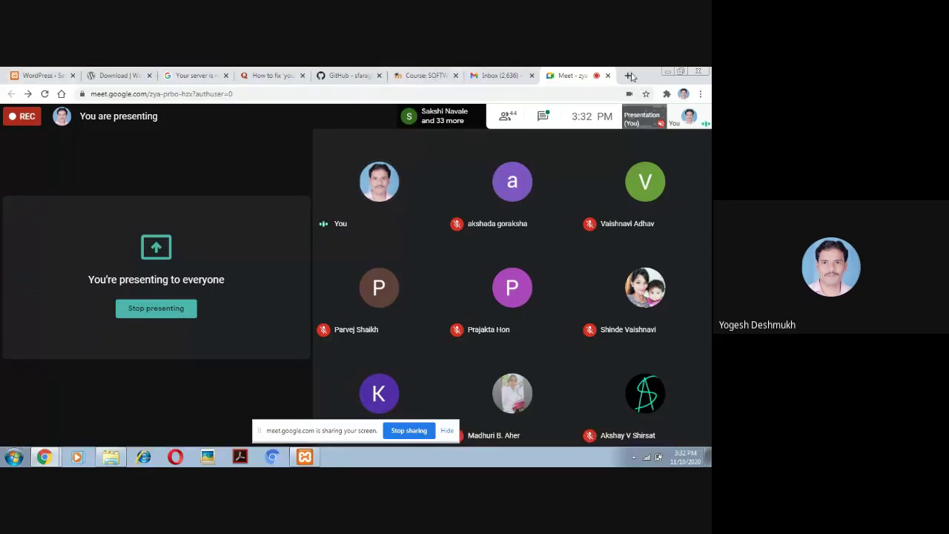
Open a new tab, check XAMPP Control Panel shows Apache and MySQL running, and minimize it
click(626, 75)
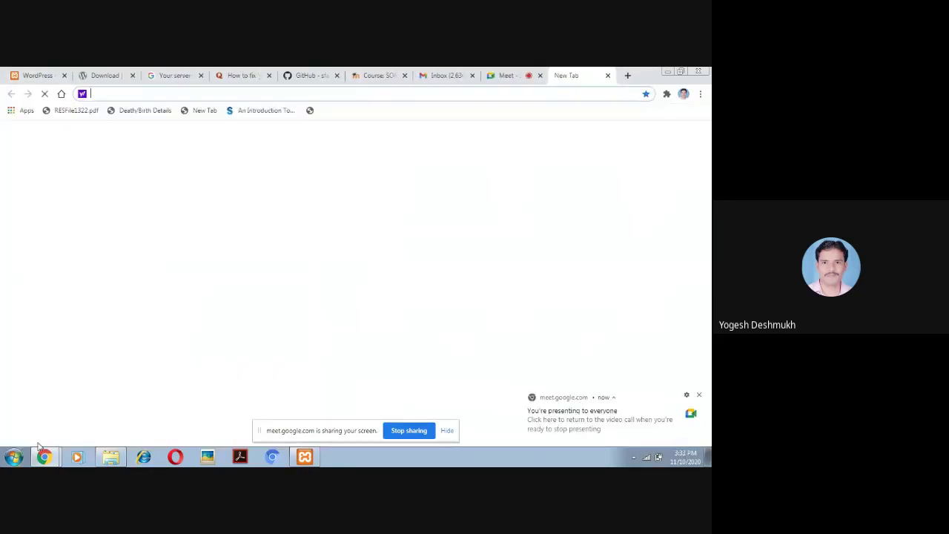
click(12, 460)
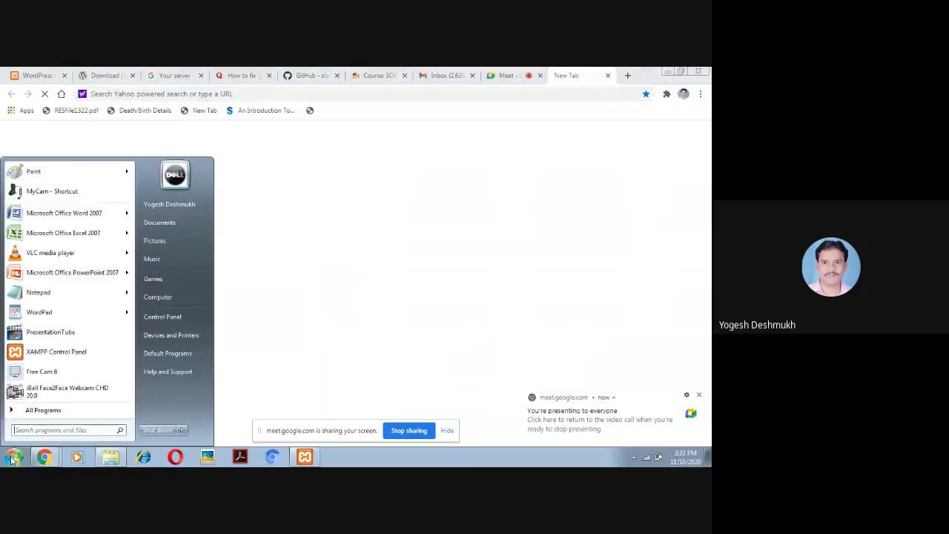
click(301, 458)
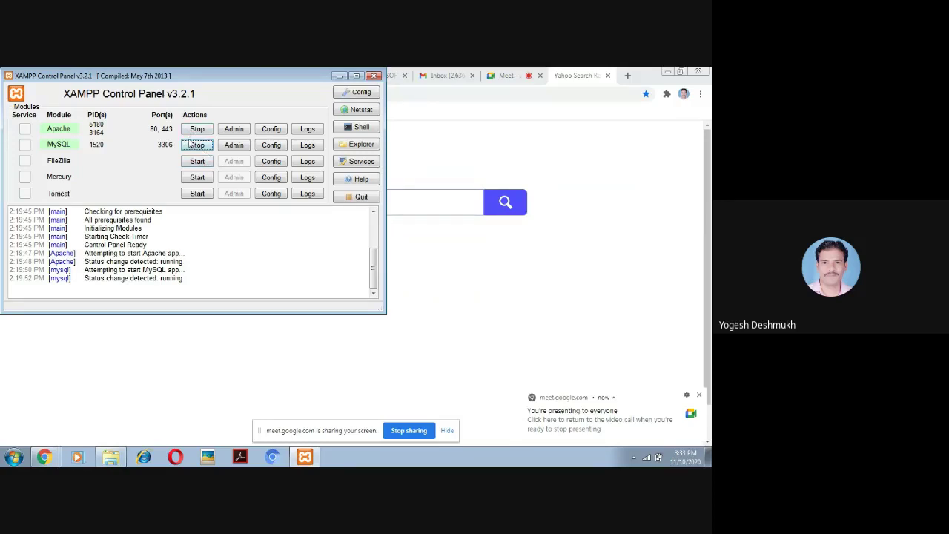
click(339, 77)
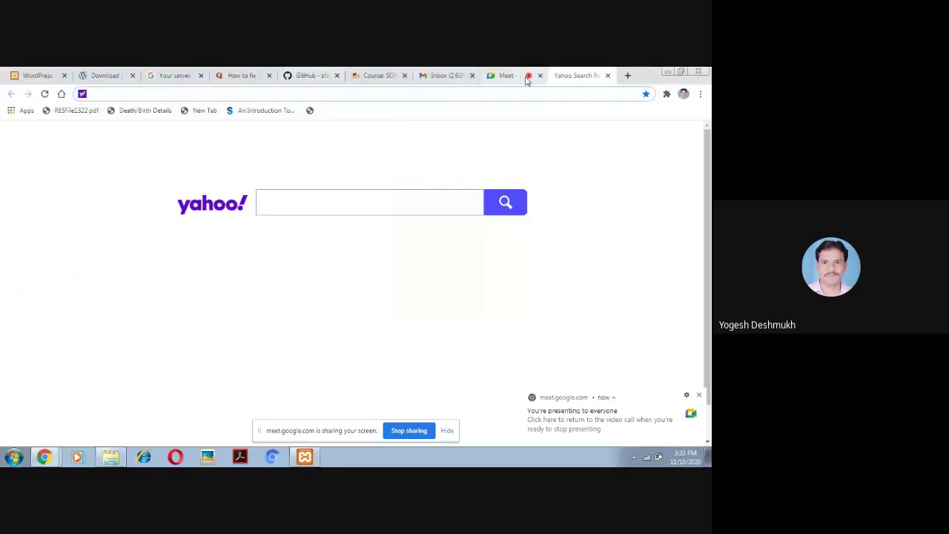
Close three leftover tabs and load the localhost XAMPP welcome page
click(64, 75)
click(64, 76)
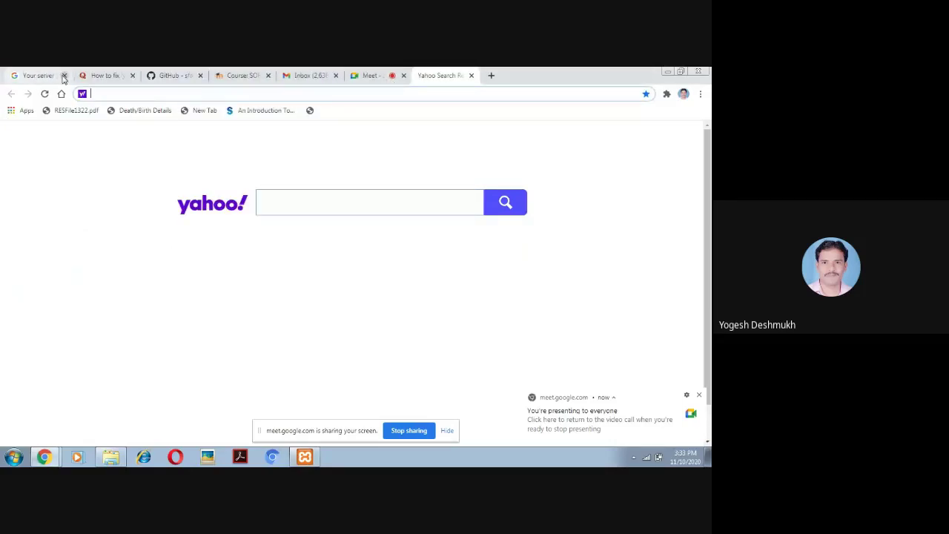
click(64, 76)
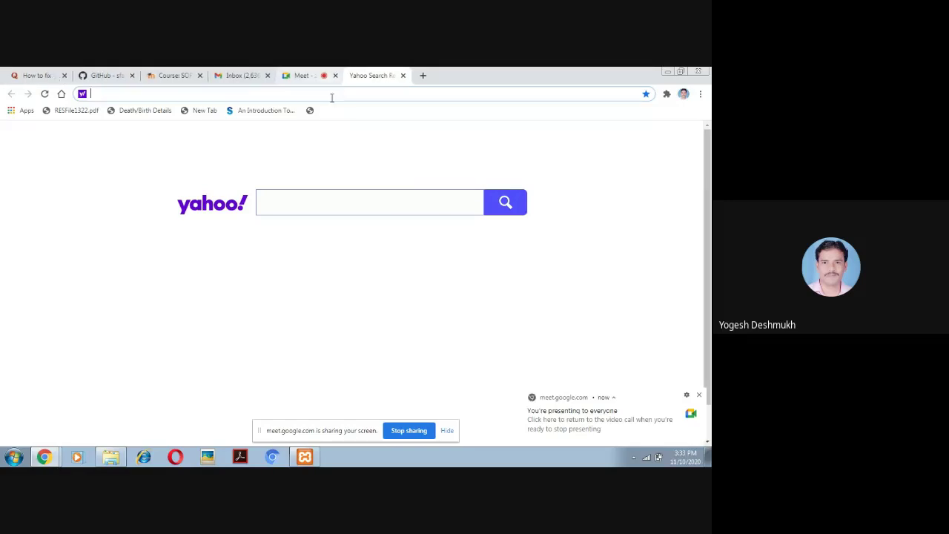
text(localho)
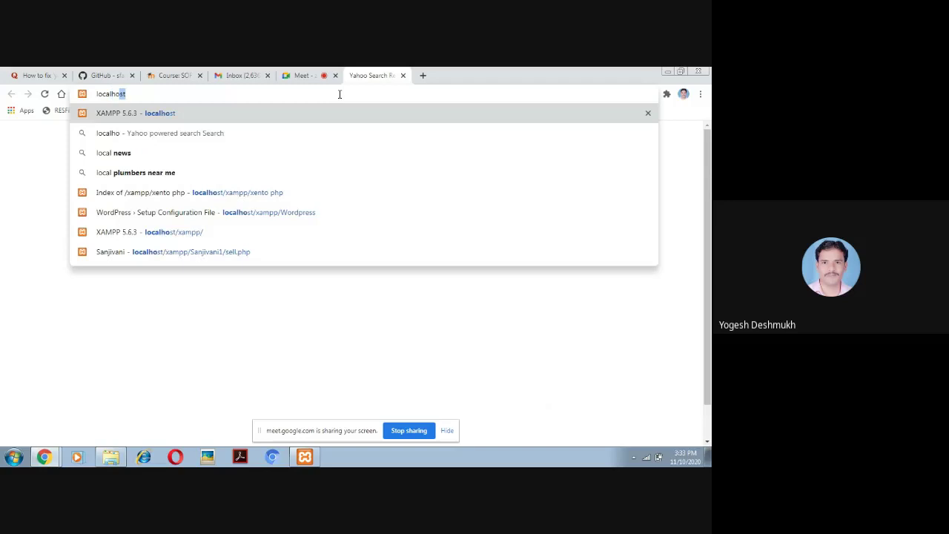
text(st)
key(Return)
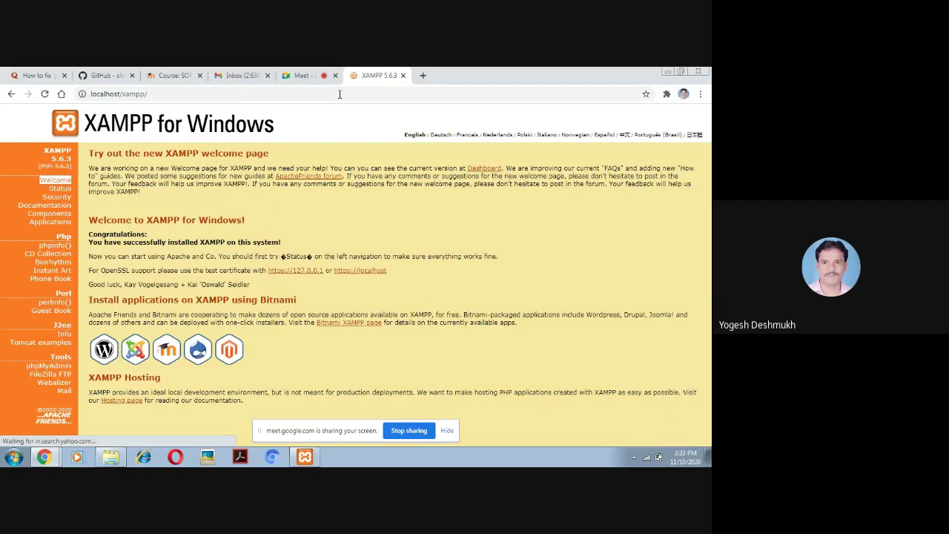
Load the WordPress setup page at localhost/xampp/Wordpress/wp-admin/setup-config.php
click(163, 95)
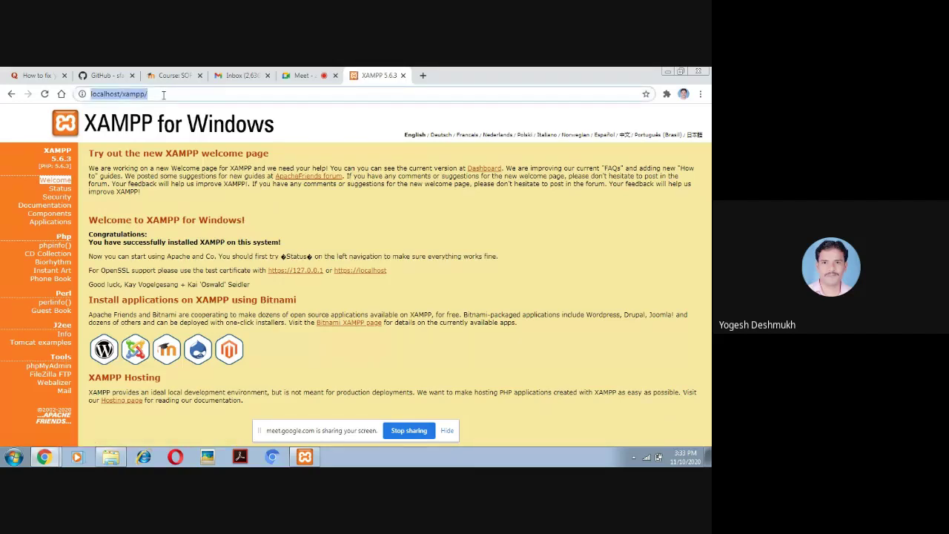
click(164, 94)
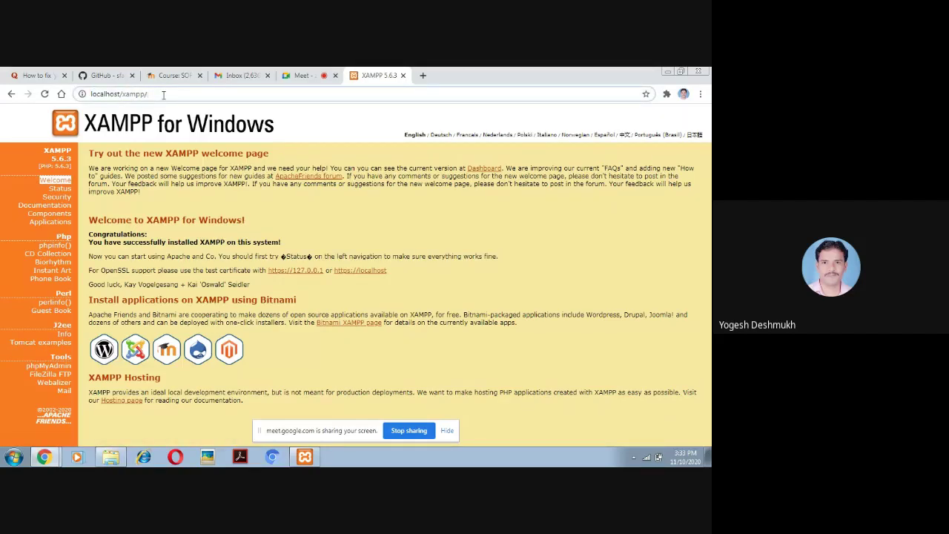
text(wordpress)
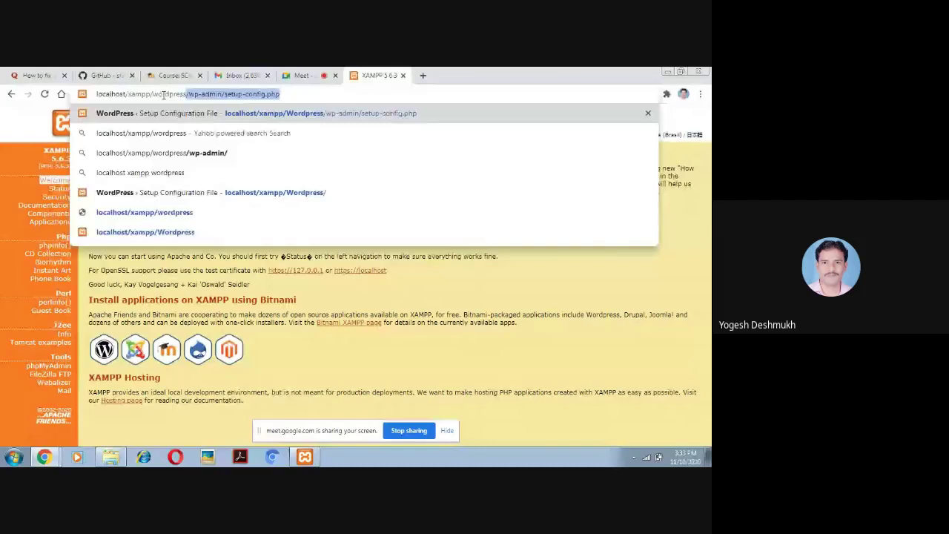
key(Return)
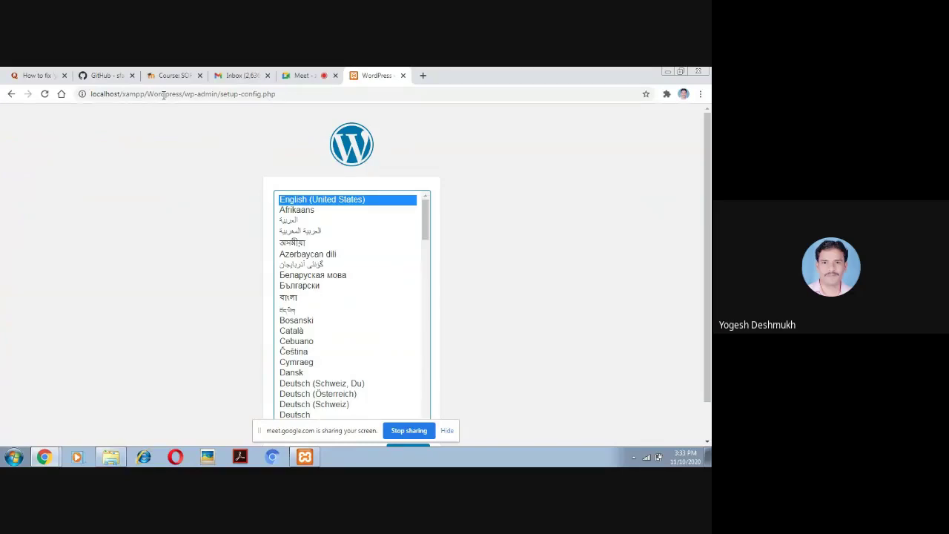
Highlight the Wordpress folder in the URL, then scroll the language list to Continue with English (United States)
drag(183, 95, 84, 87)
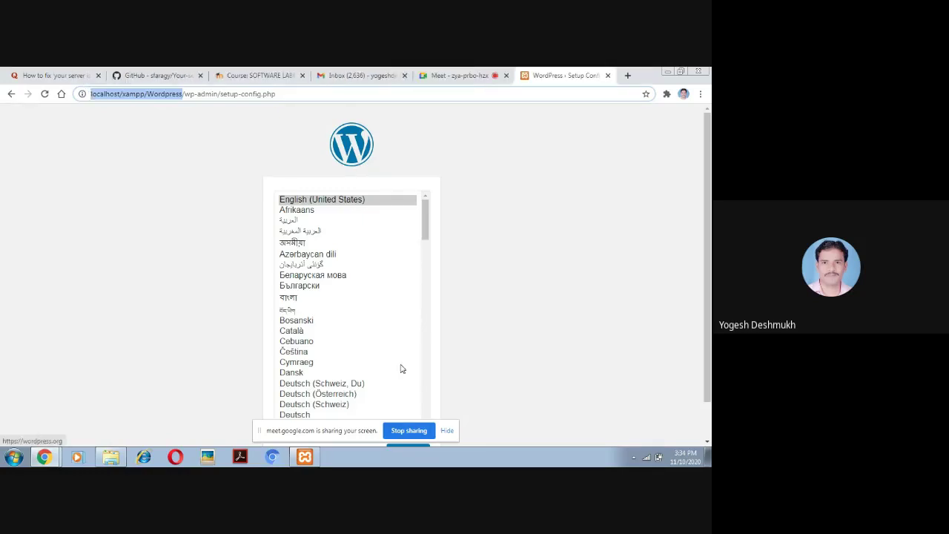
key(Return)
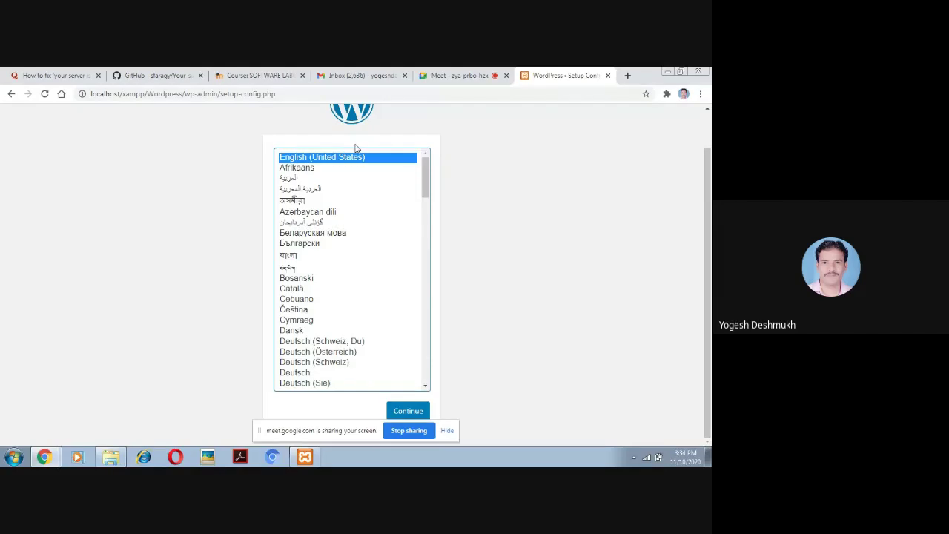
drag(708, 204, 708, 179)
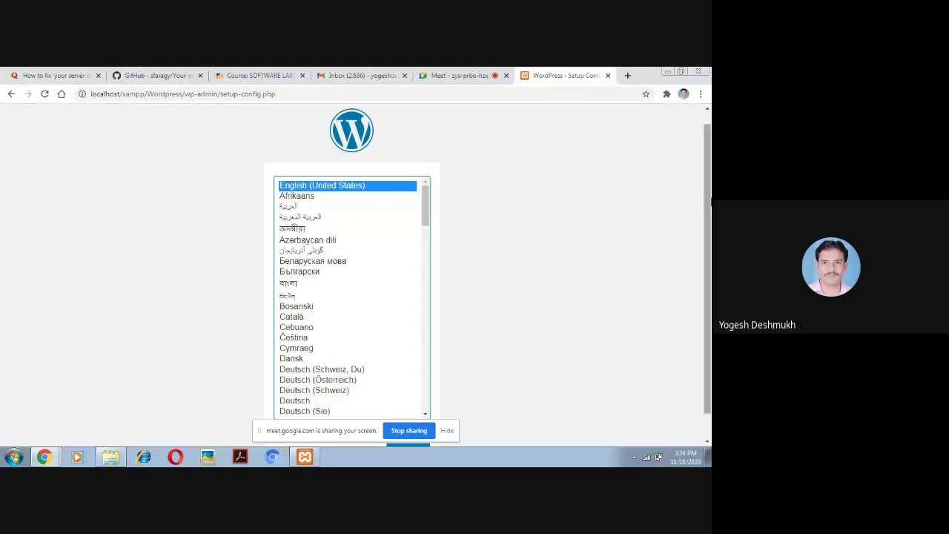
drag(709, 200, 710, 228)
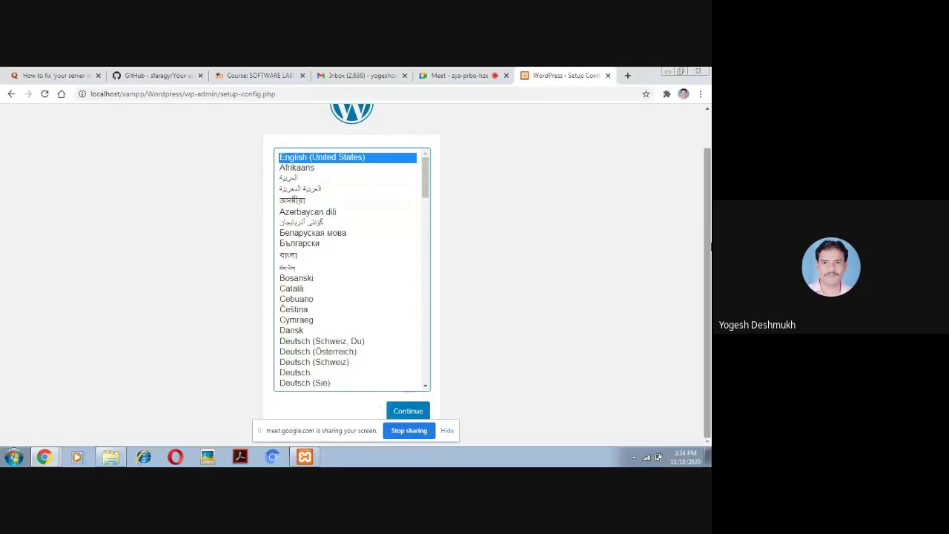
Continue in English to the database-details welcome page and open a new tab
click(408, 412)
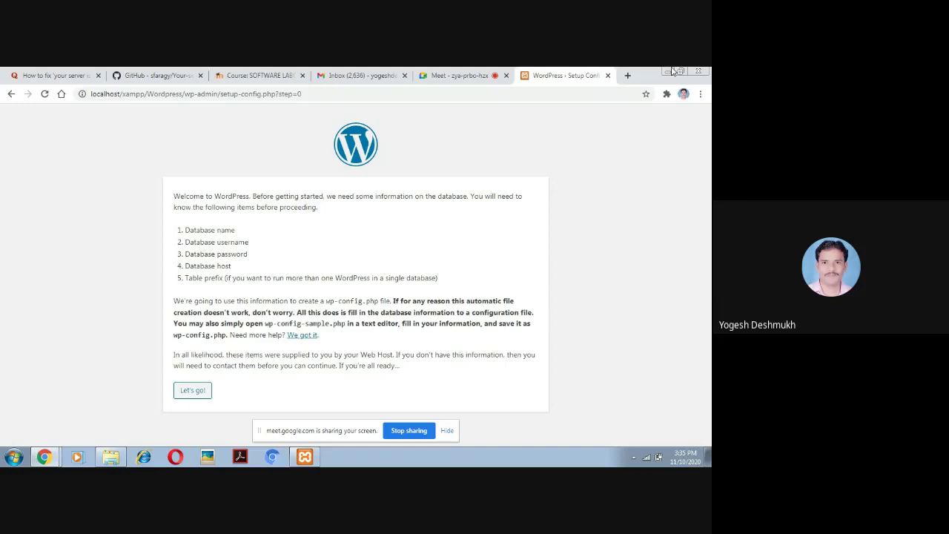
click(625, 75)
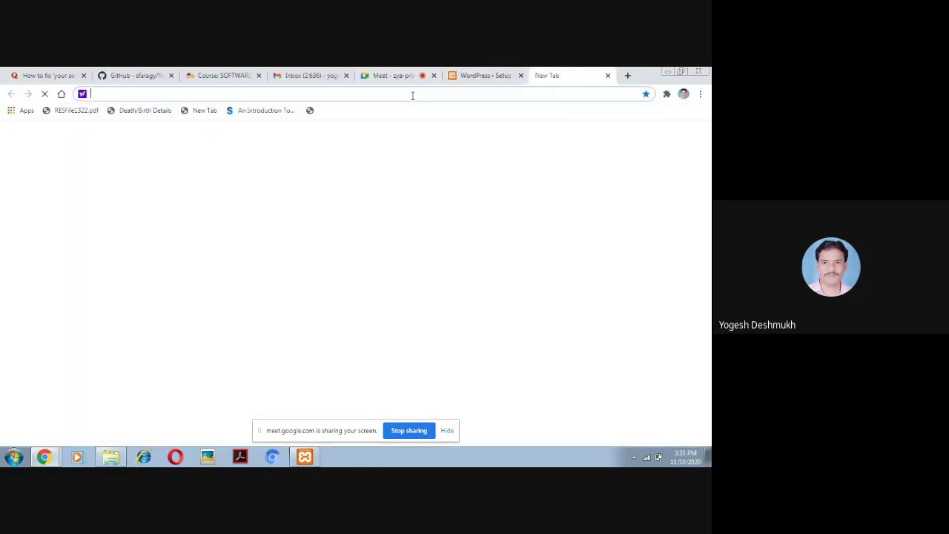
Open phpMyAdmin from the localhost XAMPP page and go to its Databases tab
text(localhost)
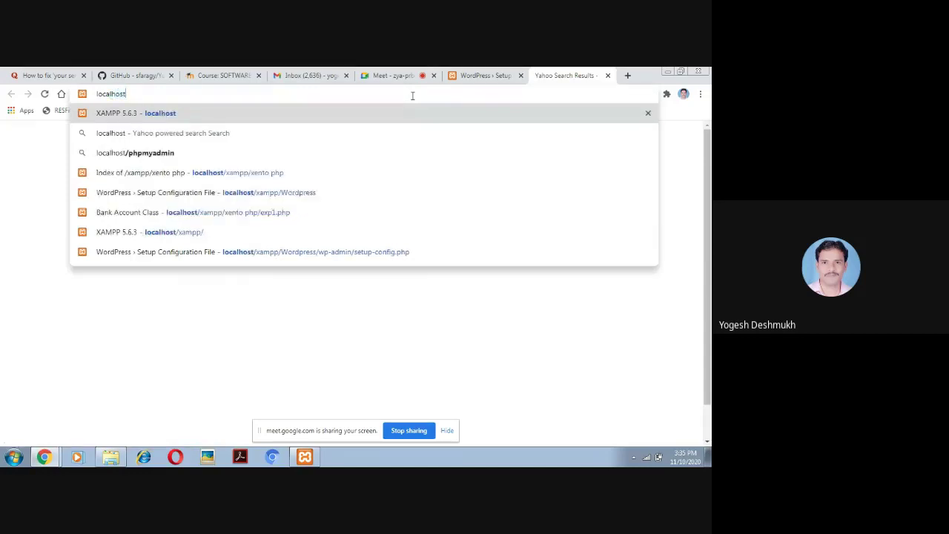
key(Return)
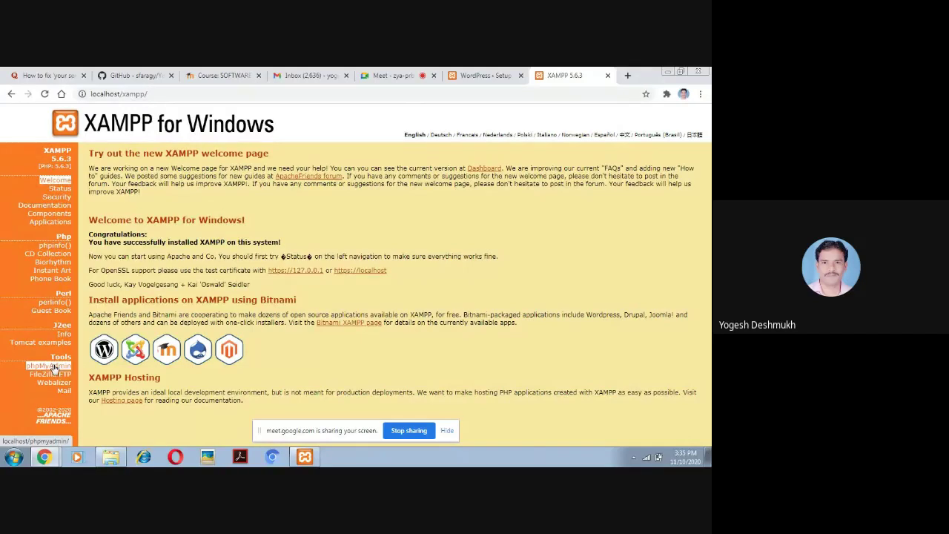
click(52, 368)
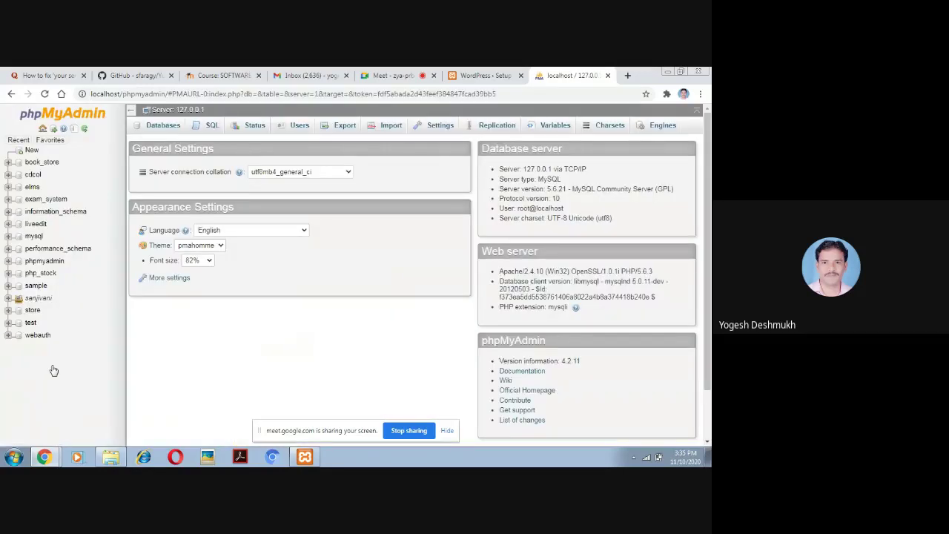
click(50, 140)
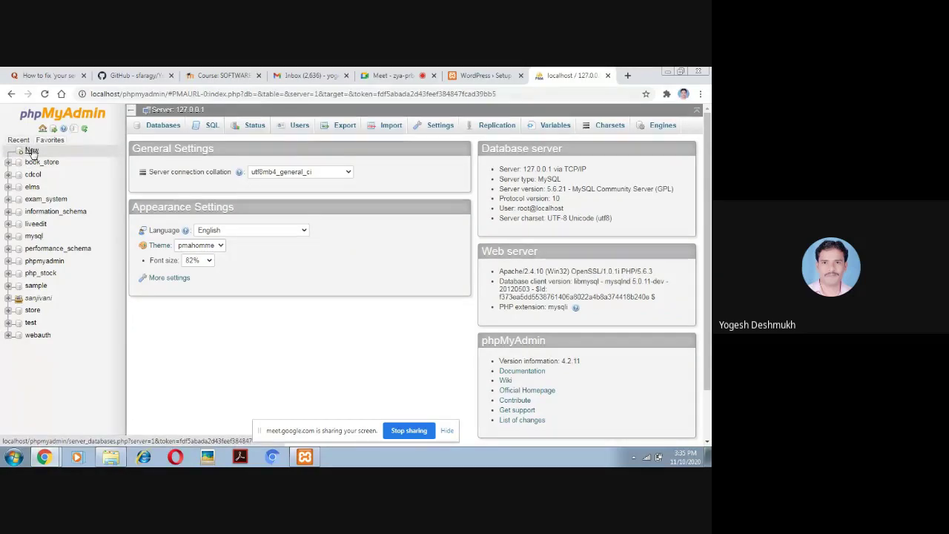
click(159, 128)
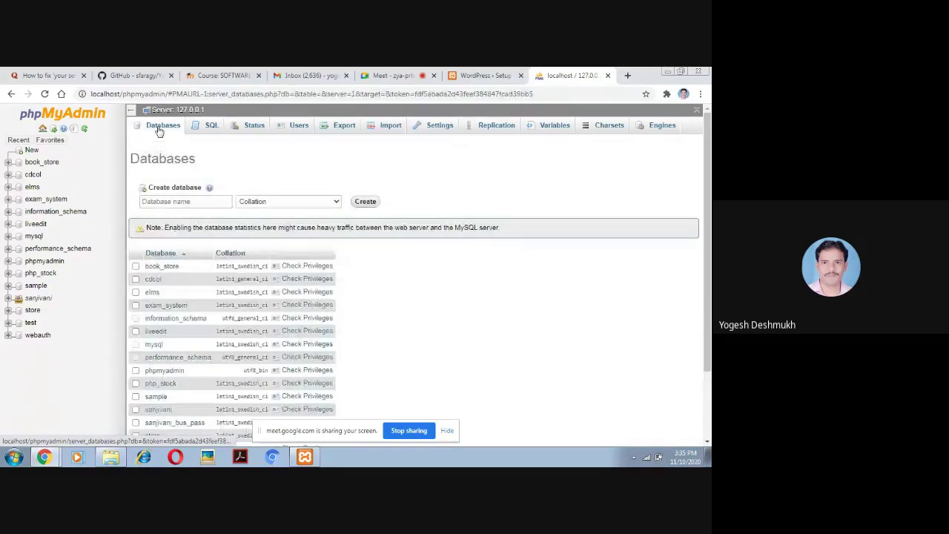
Create a database named 'wordpress' and open it from the phpMyAdmin sidebar
click(161, 202)
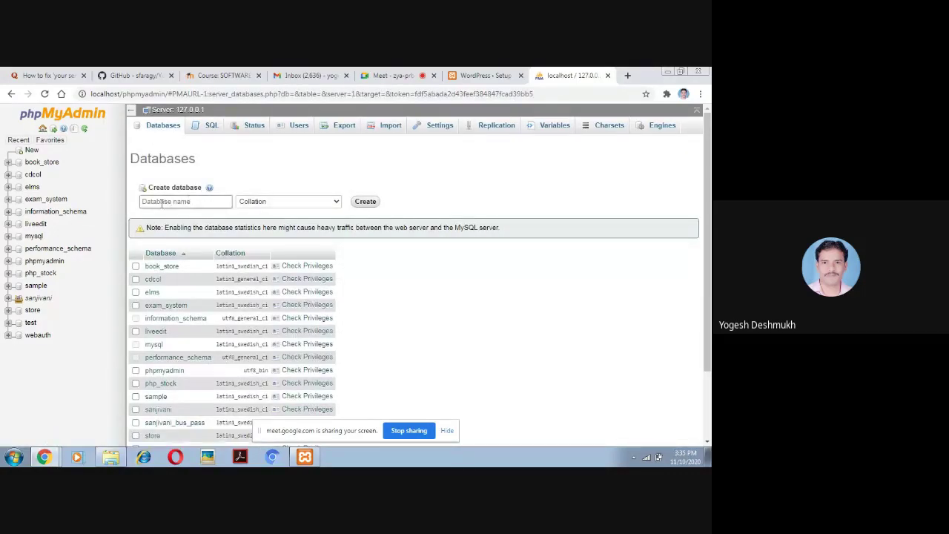
click(162, 201)
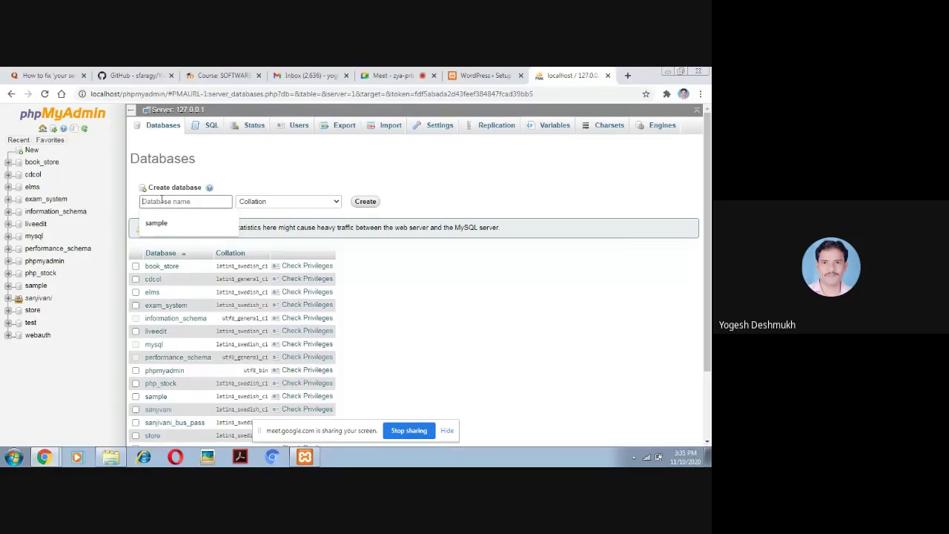
text(word)
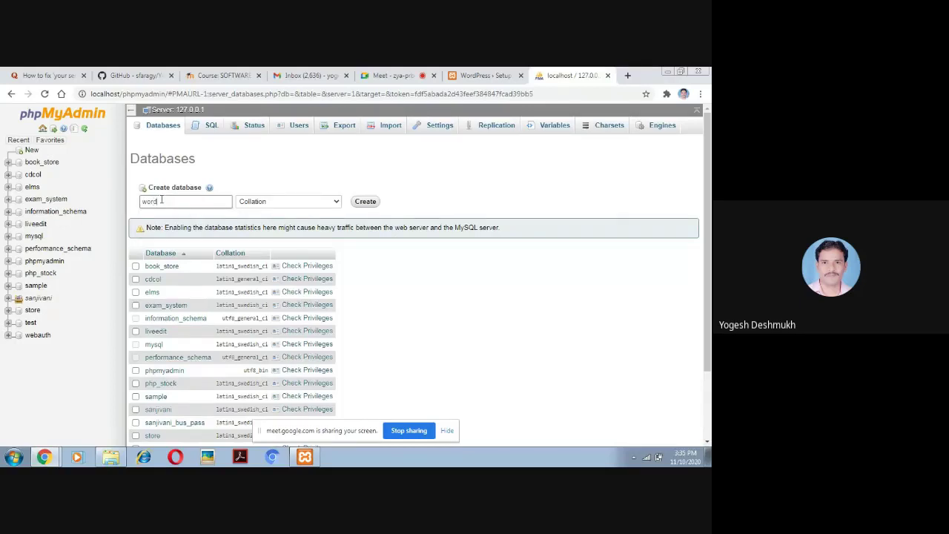
text(press)
double_click(161, 201)
click(366, 204)
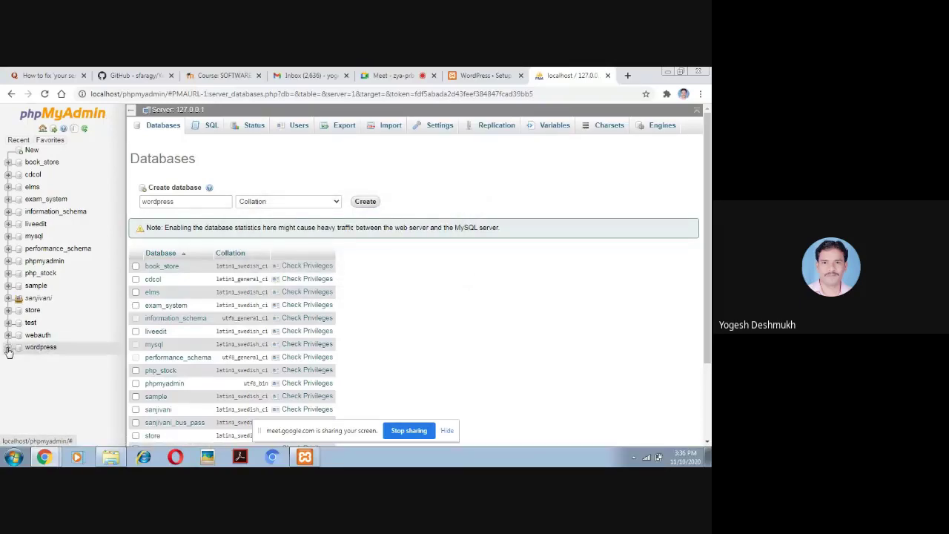
click(41, 347)
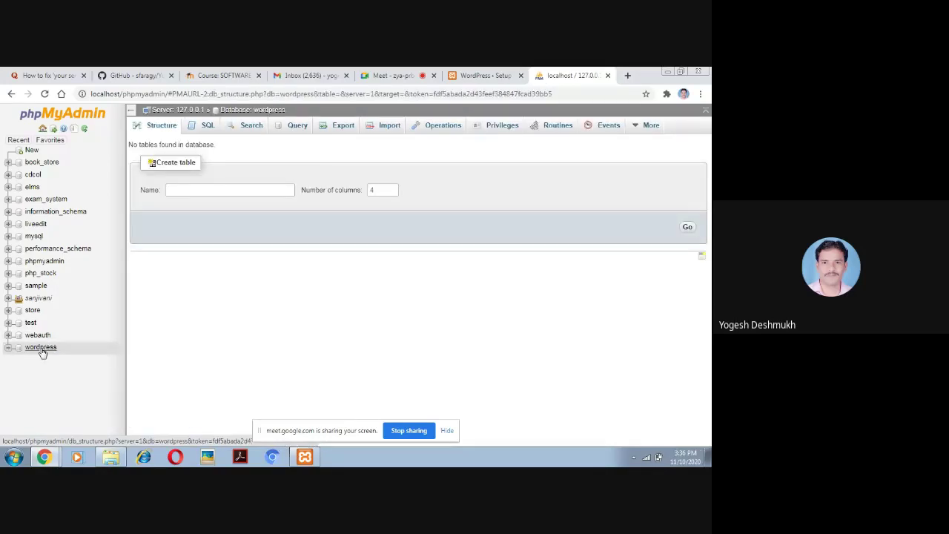
Leave the empty wordpress database and go back to the phpMyAdmin server home page
click(236, 189)
click(217, 189)
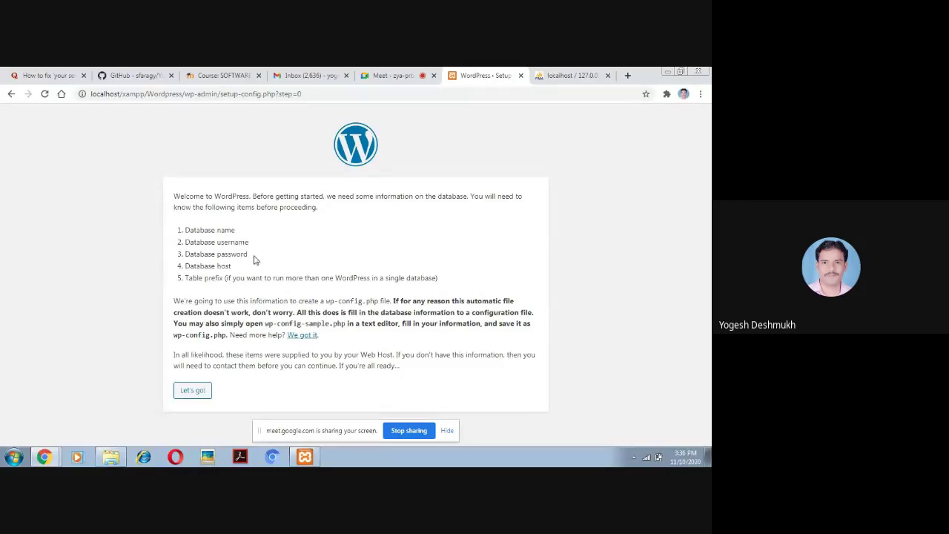
click(558, 76)
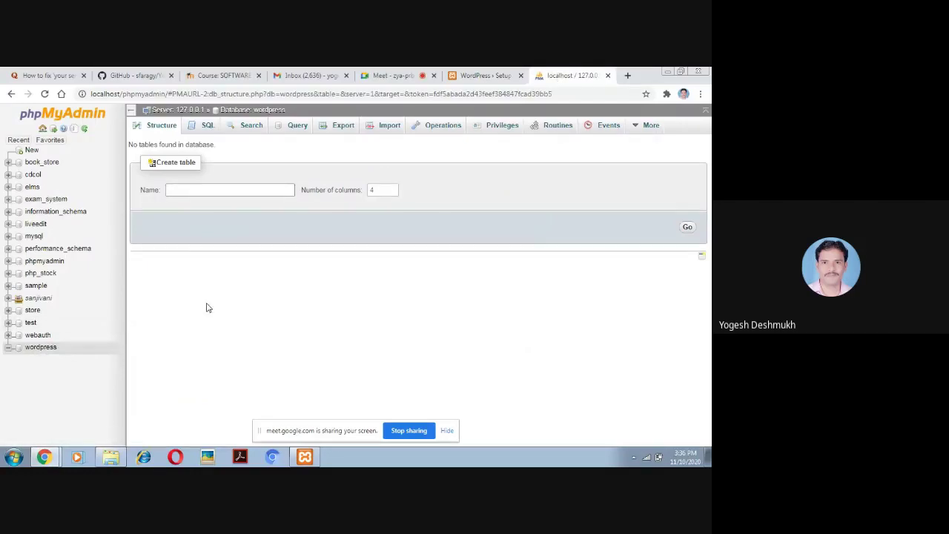
click(43, 350)
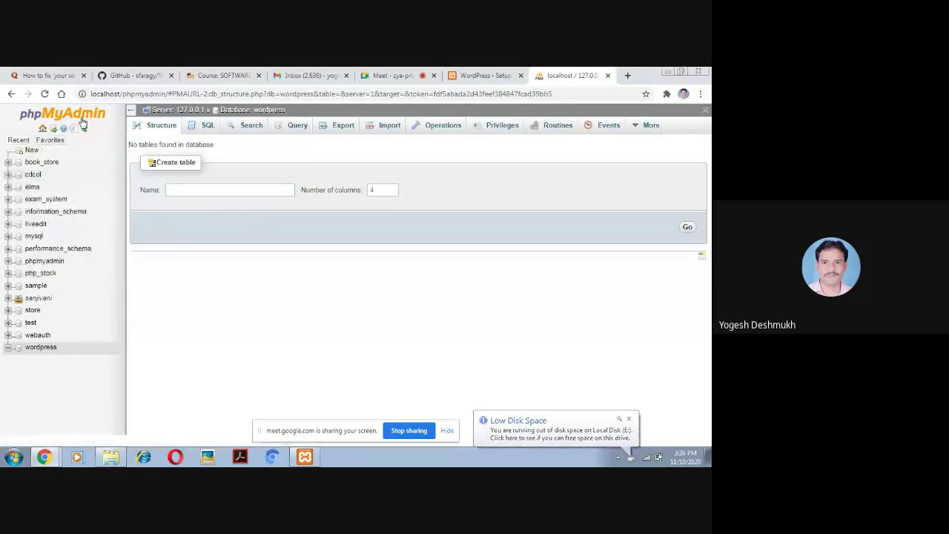
click(43, 129)
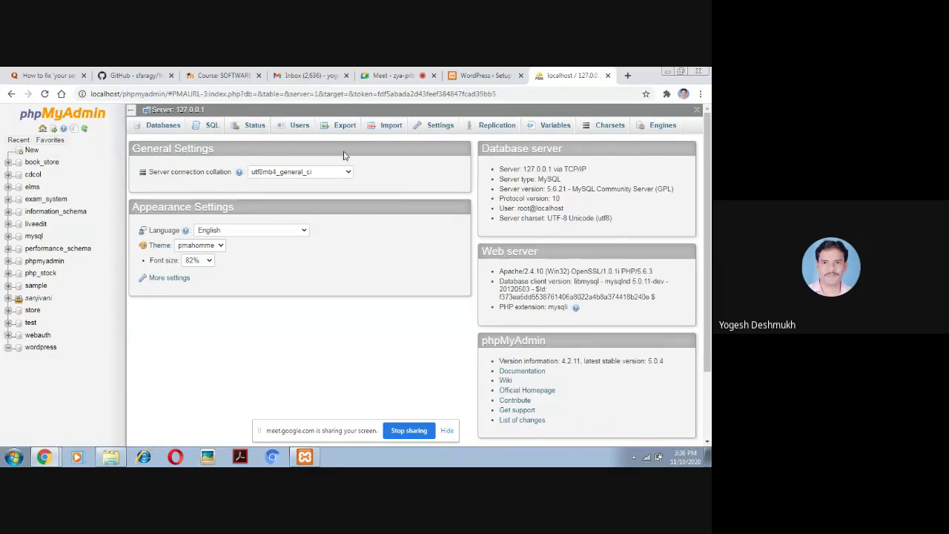
Check in User accounts that root@localhost has no password, then return to WordPress setup
click(43, 129)
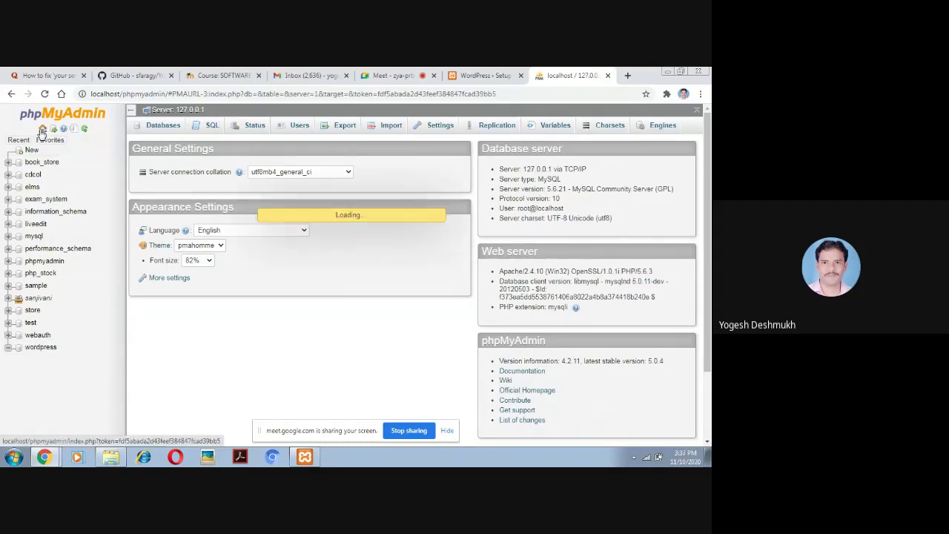
click(299, 129)
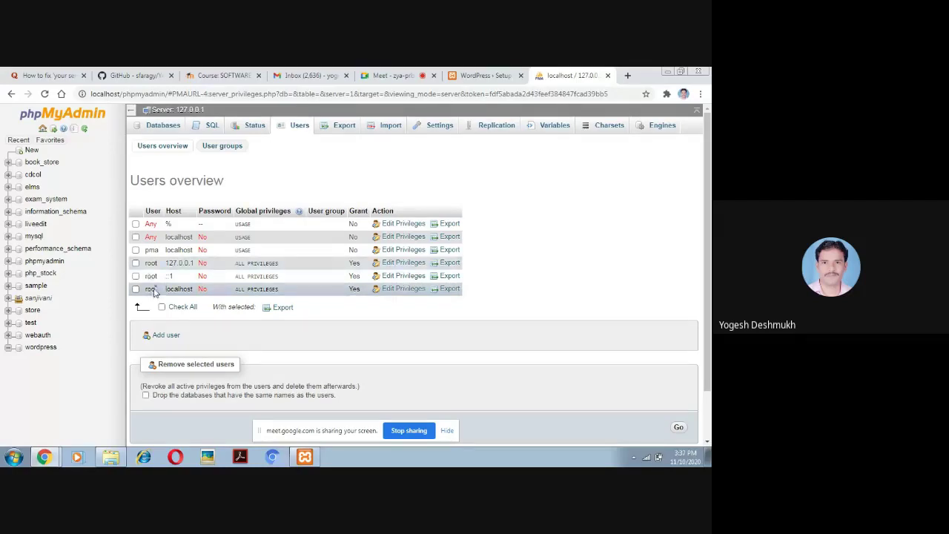
double_click(152, 290)
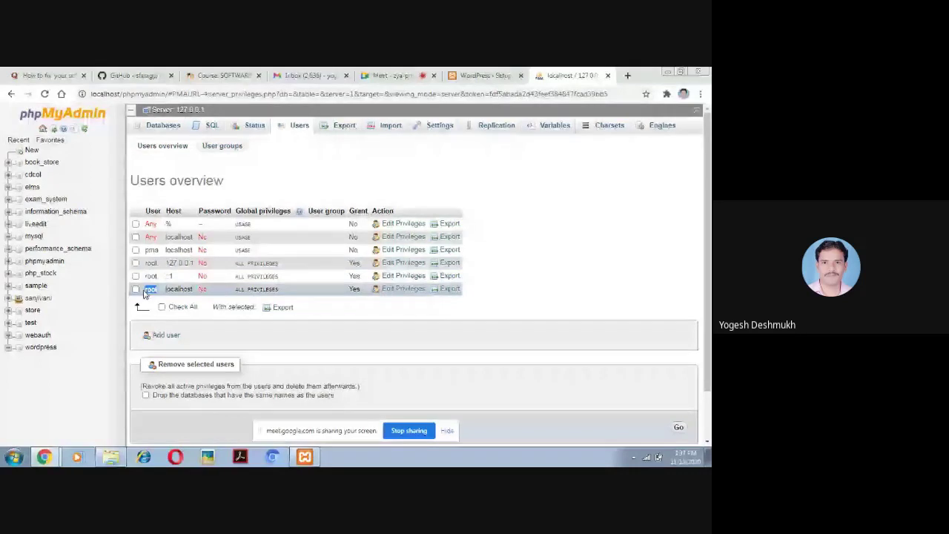
click(202, 289)
double_click(202, 289)
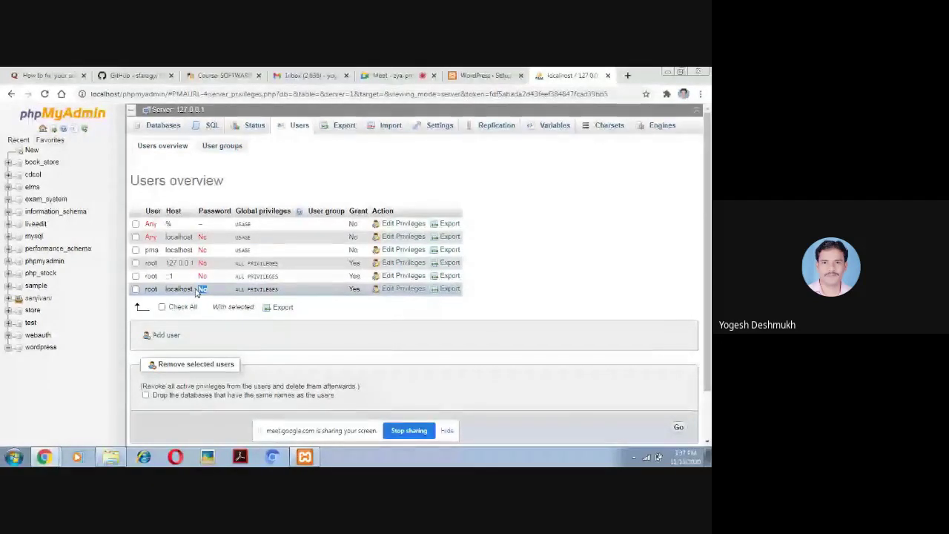
click(484, 75)
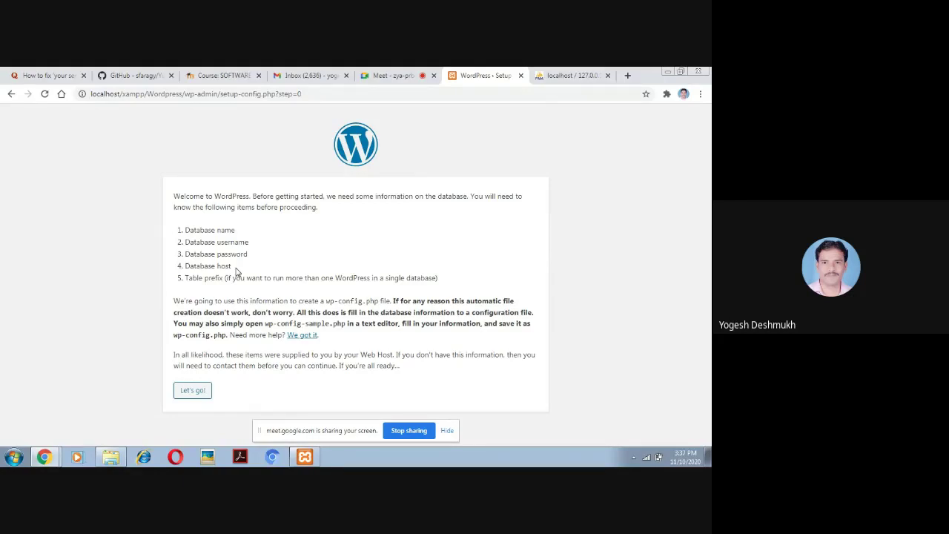
Start the WordPress database setup with Let's go! to reach the connection form
click(195, 394)
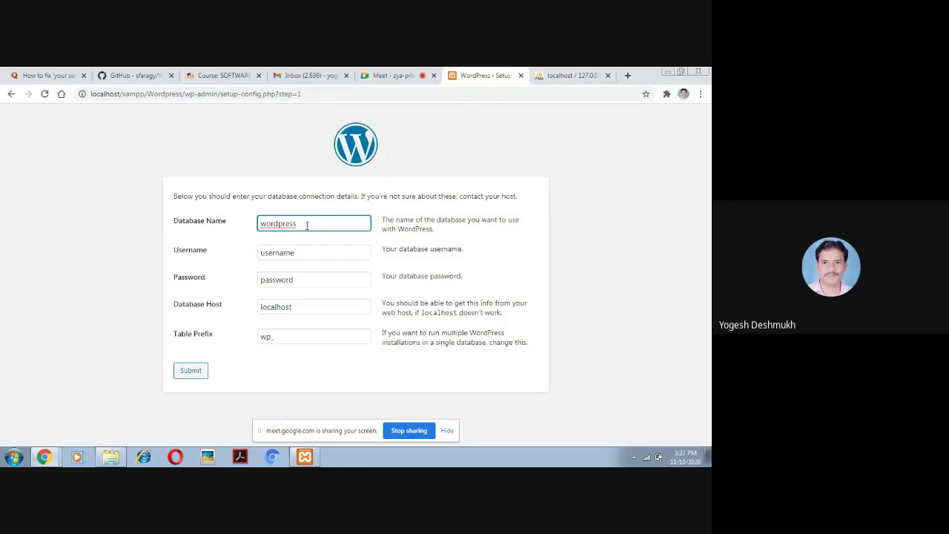
click(568, 77)
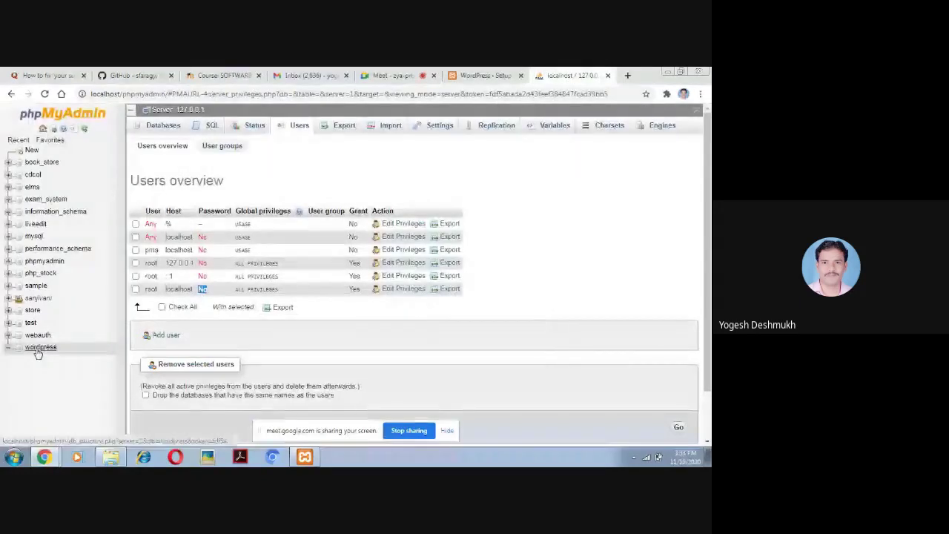
click(486, 76)
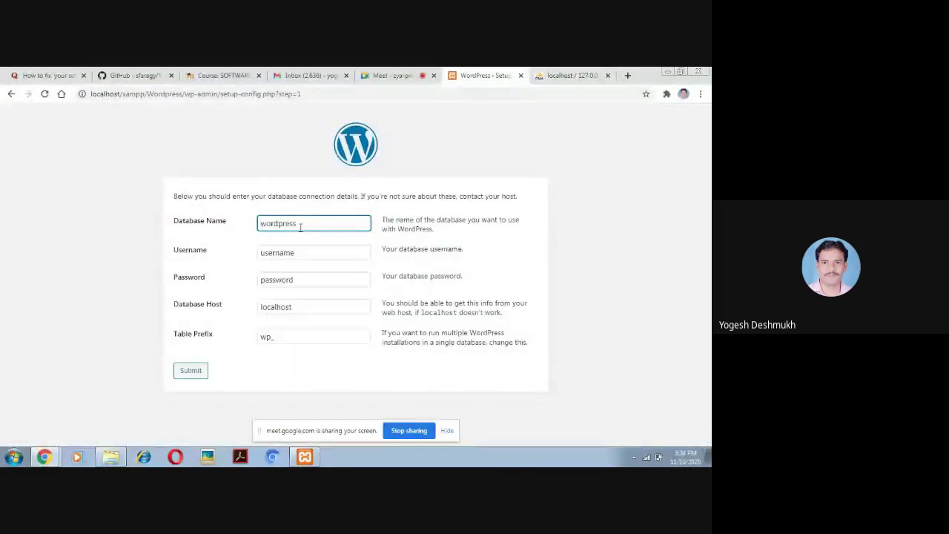
Clear the placeholder text from the Username field of the connection form
click(298, 252)
key(BackSpace)
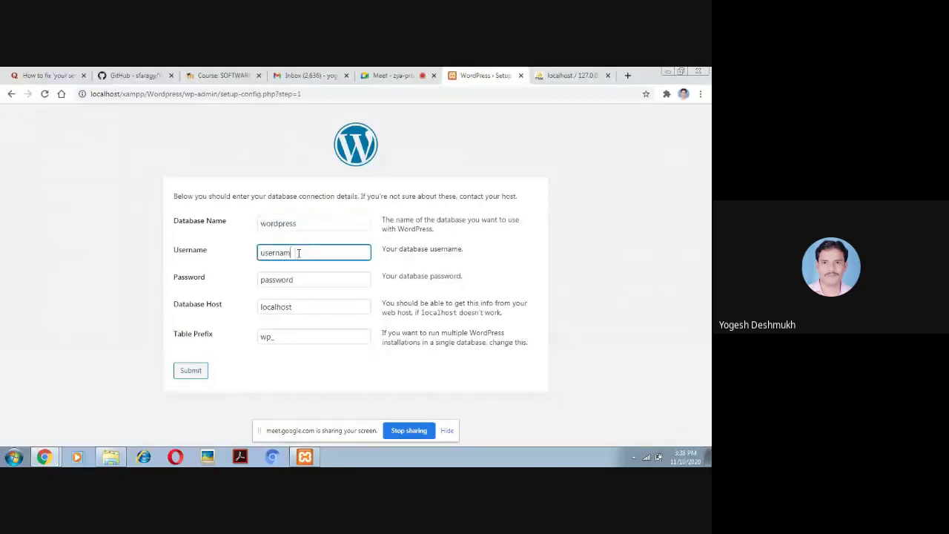
key(BackSpace)
key(BackSpace)
key(BackSpace)
key(BackSpace)
key(BackSpace)
key(BackSpace)
key(BackSpace)
click(381, 74)
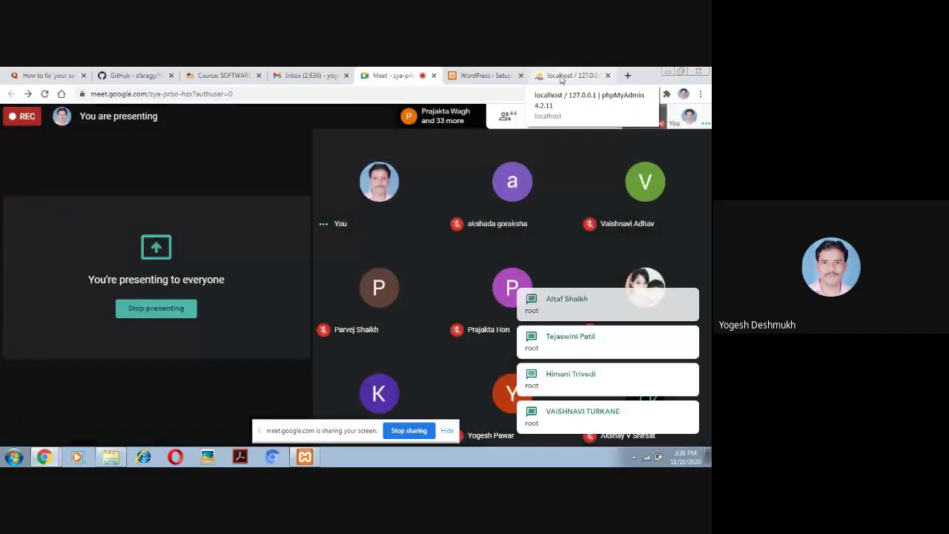
click(564, 76)
click(485, 75)
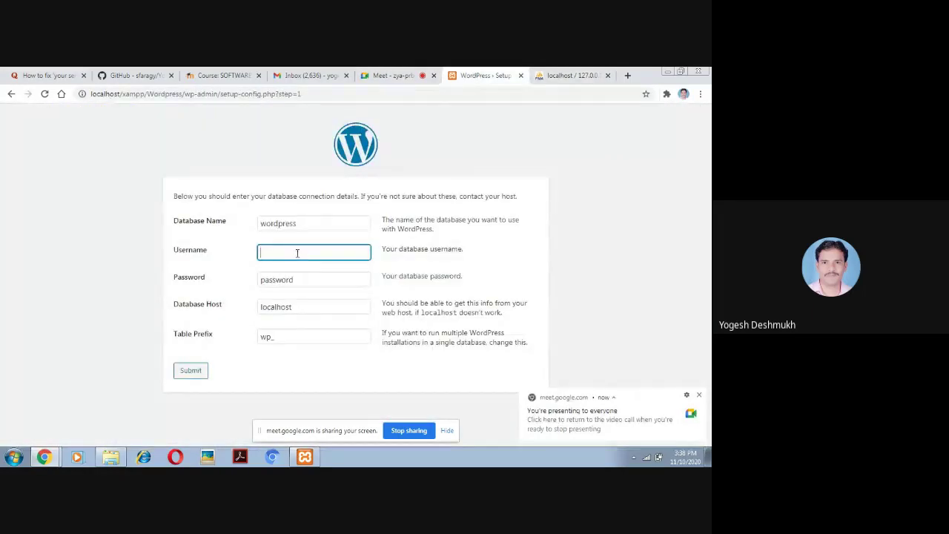
Enter username root, blank the password, and keep host localhost and prefix wp_
text(root)
click(303, 280)
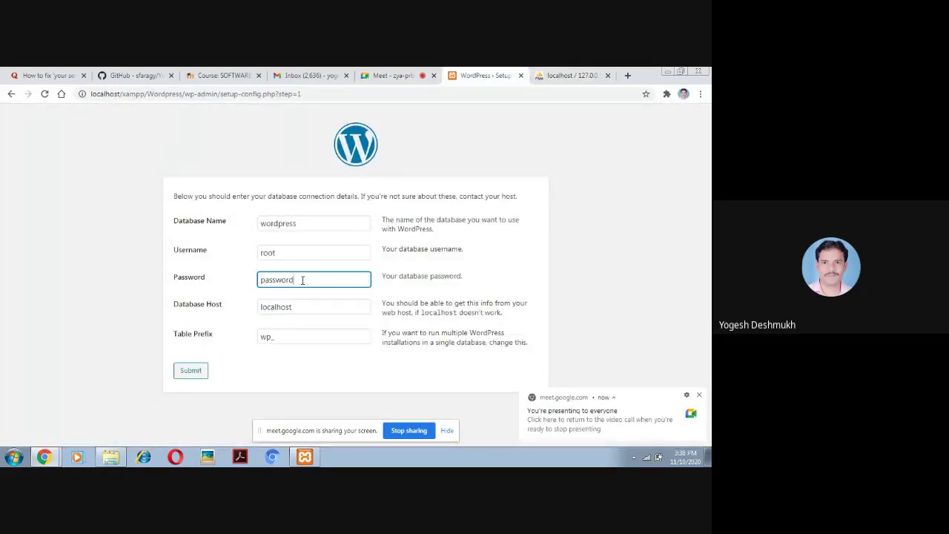
key(BackSpace)
key(BackSpace)
key(BackSpace)
key(BackSpace)
key(BackSpace)
key(BackSpace)
key(BackSpace)
key(BackSpace)
click(304, 308)
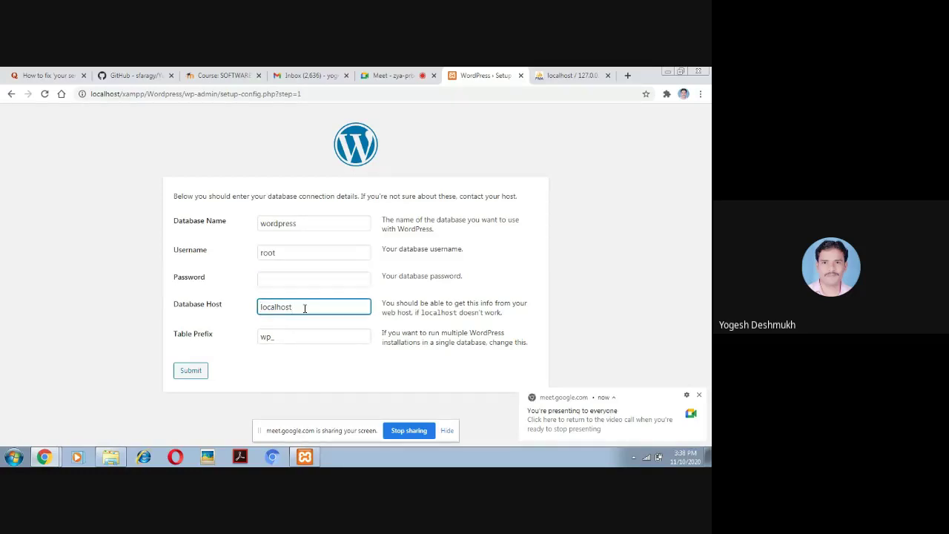
click(295, 337)
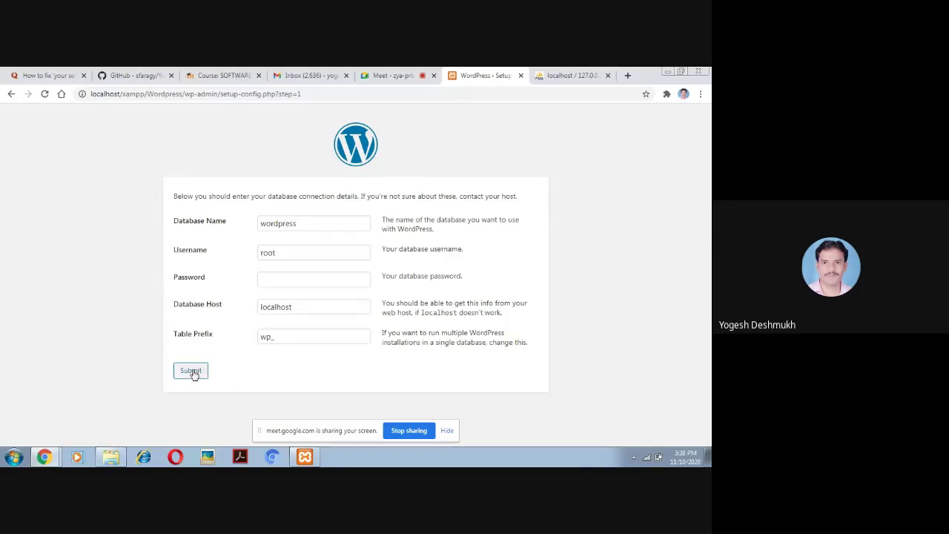
Submit the database details and run the installation, which reports PHP 5.6.3 is below 5.6.20
click(191, 371)
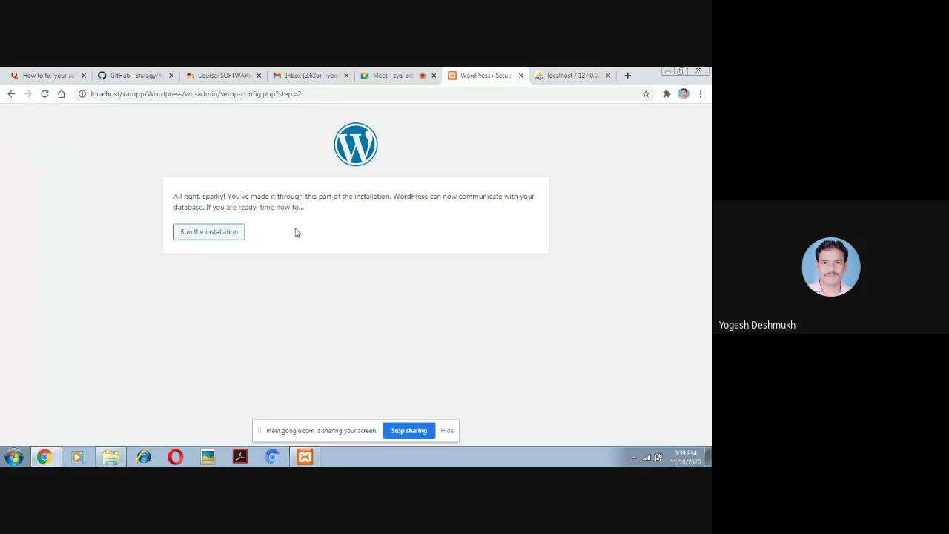
click(206, 236)
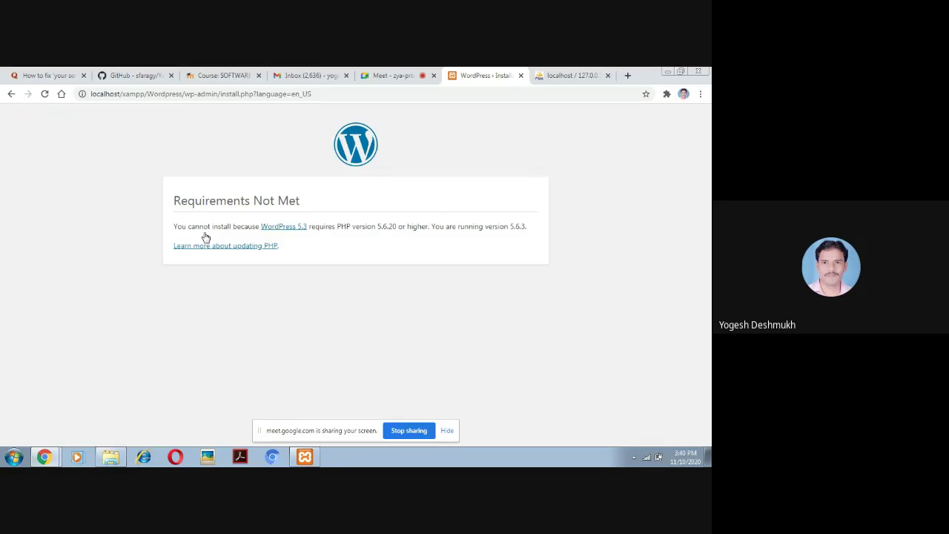
Show the GitHub README with the PHP version-check workaround for WordPress 5.3.2
click(126, 78)
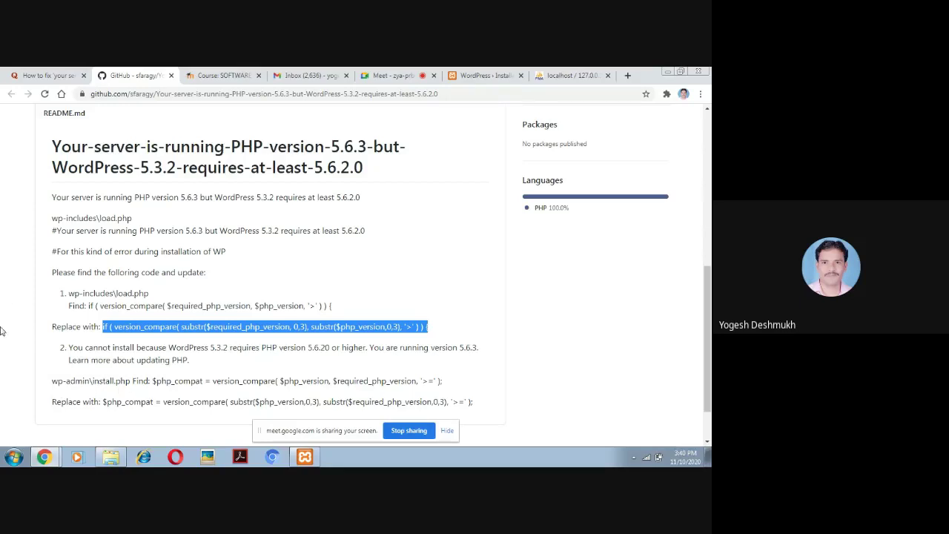
Navigate in Explorer into the wordpress\wp-admin folder
click(110, 457)
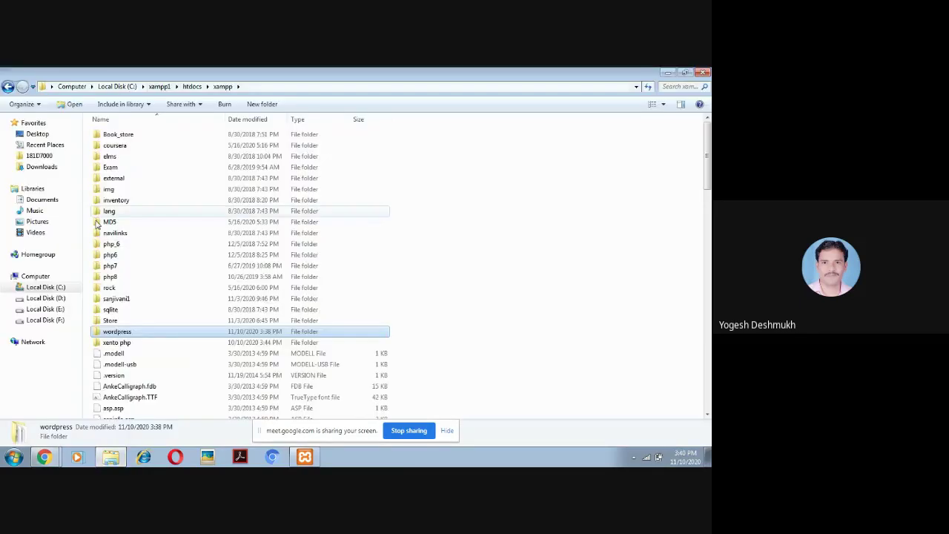
double_click(119, 333)
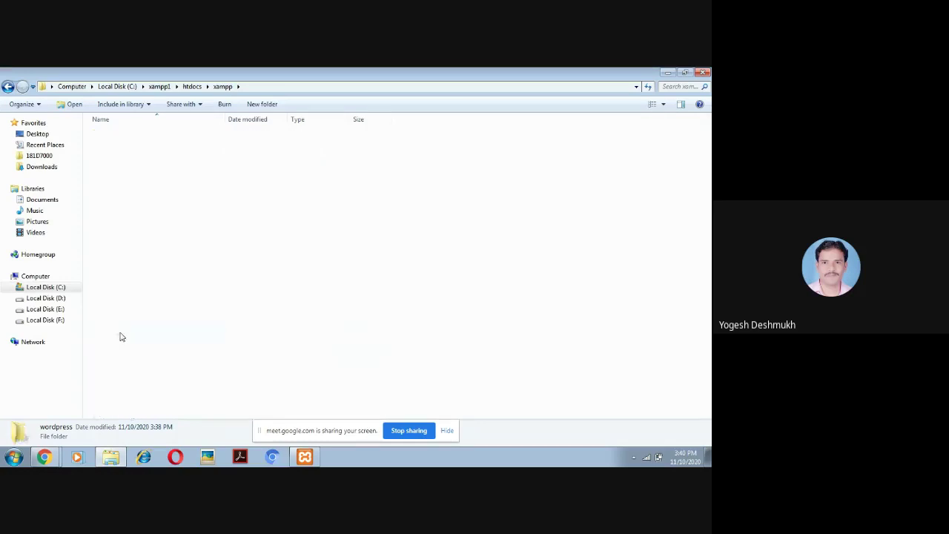
click(125, 136)
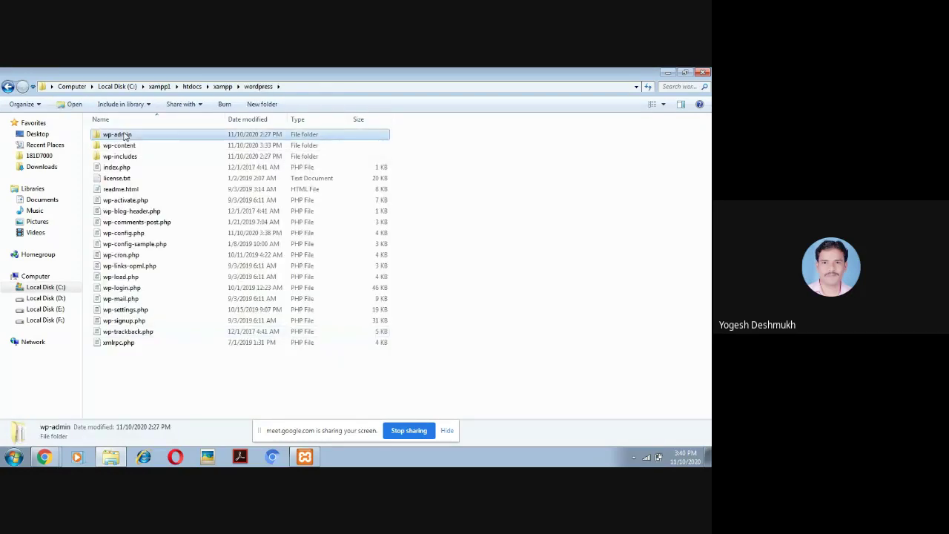
double_click(124, 135)
Locate install.php in wp-admin and open it in WordPad
mouse_move(44, 456)
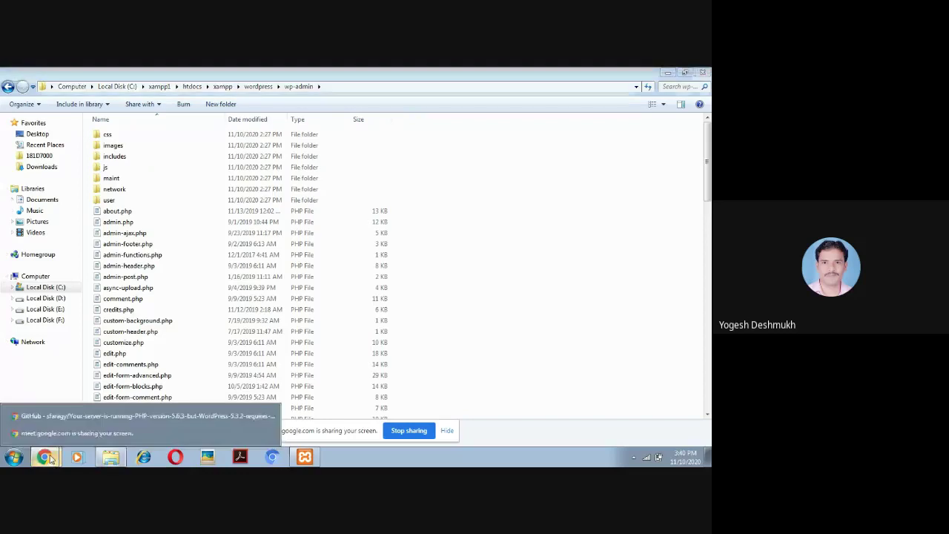
click(83, 416)
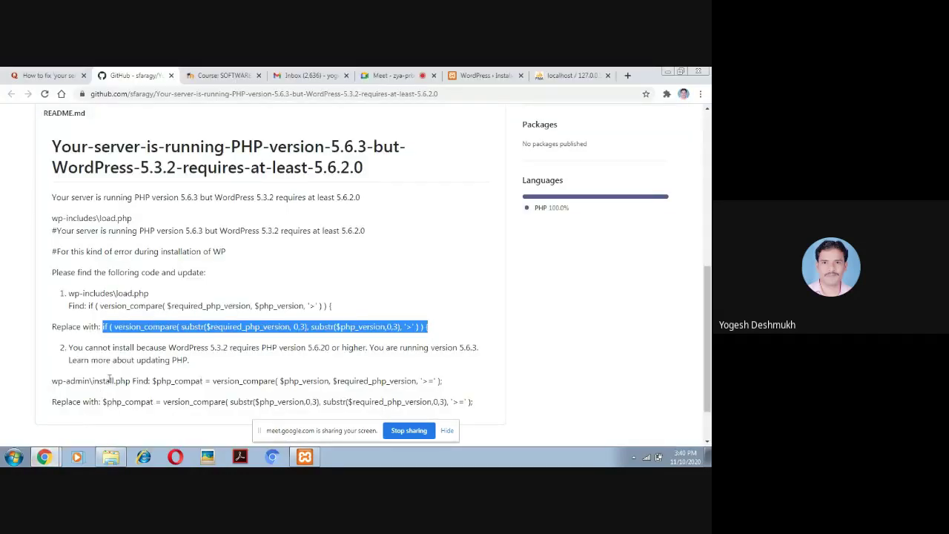
click(110, 457)
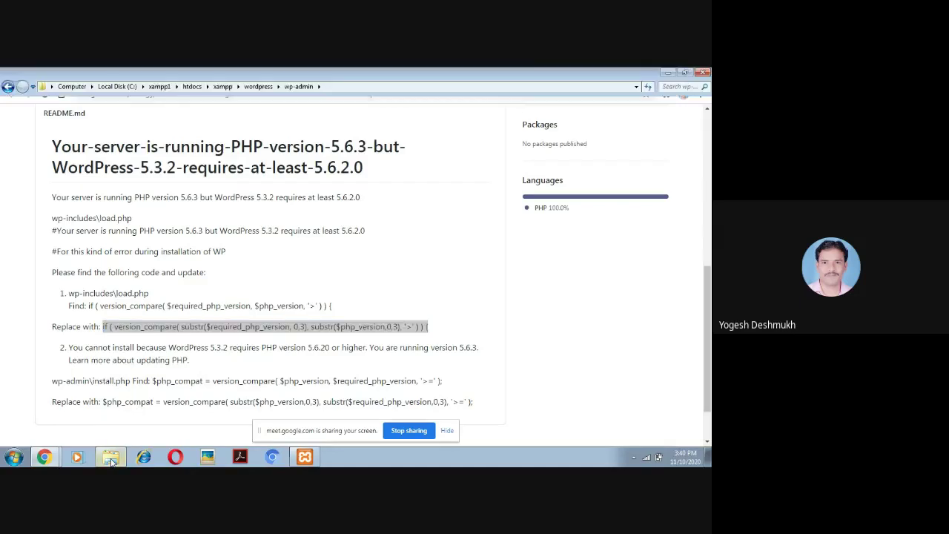
click(123, 365)
key(Down)
key(Down)
key(Down)
key(Down)
key(Down)
key(Down)
key(Down)
key(Down)
key(Down)
key(Down)
key(Down)
key(Down)
key(Down)
key(Down)
key(Down)
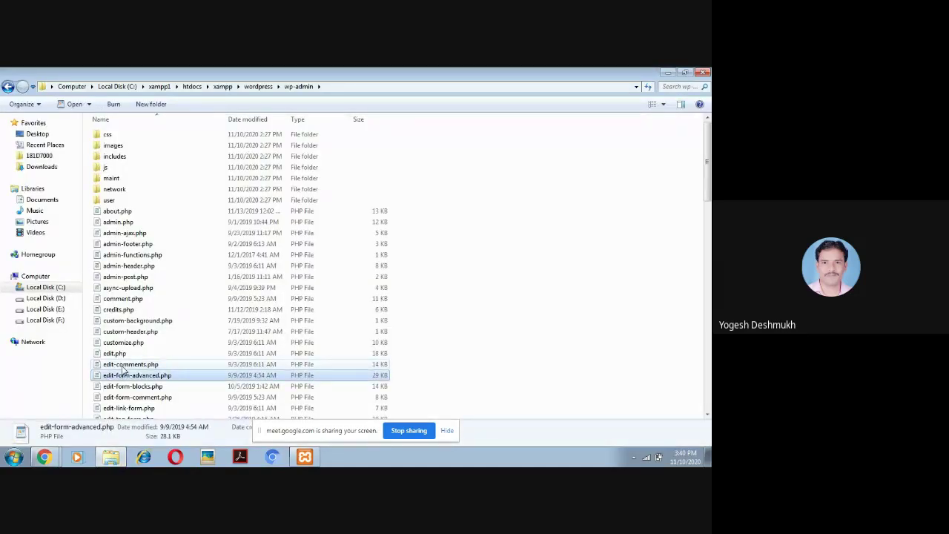
key(Up)
key(Up)
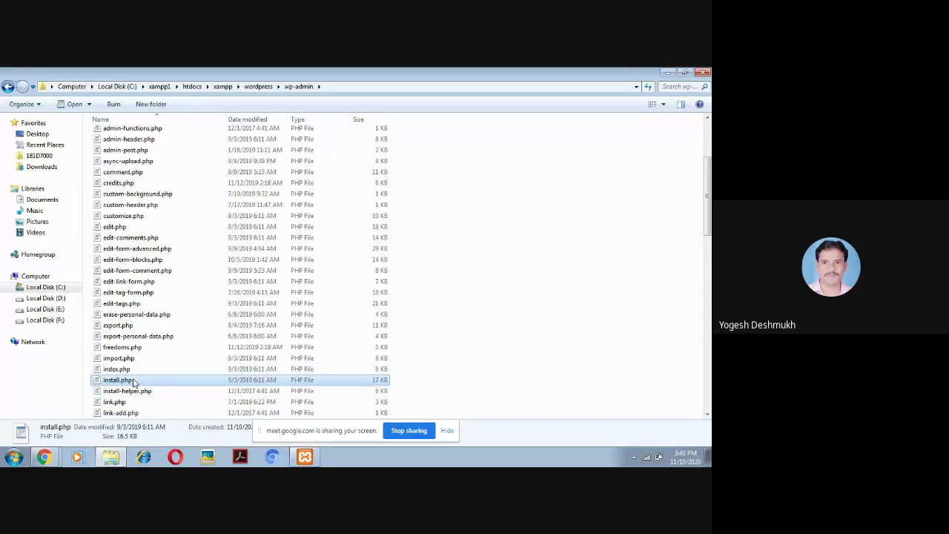
double_click(134, 381)
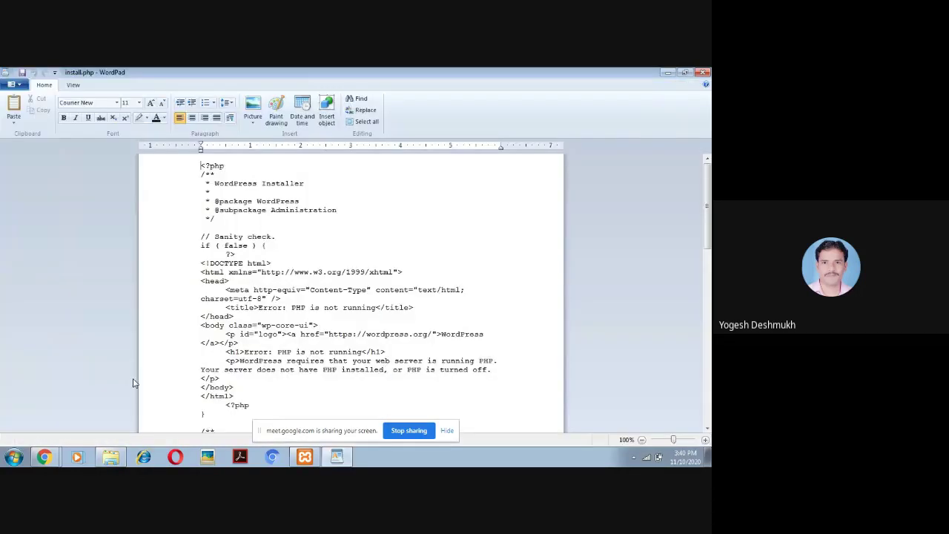
Copy $php_compat from the GitHub fix and find that line in install.php
mouse_move(46, 459)
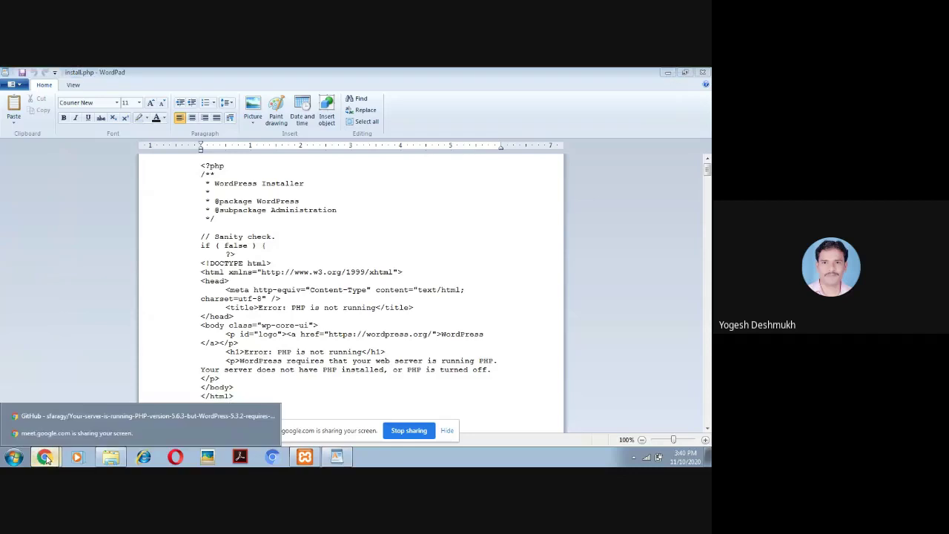
click(86, 416)
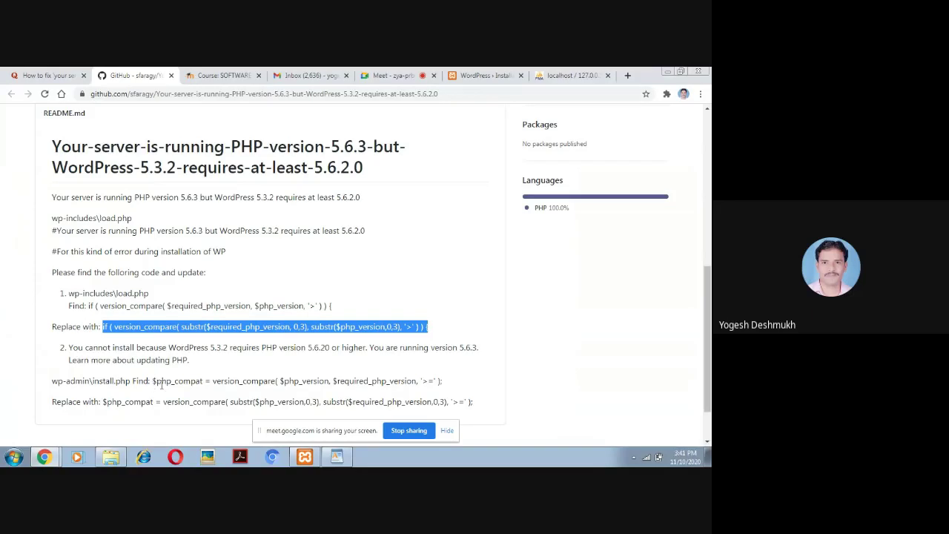
drag(204, 384, 152, 381)
key(ctrl+c)
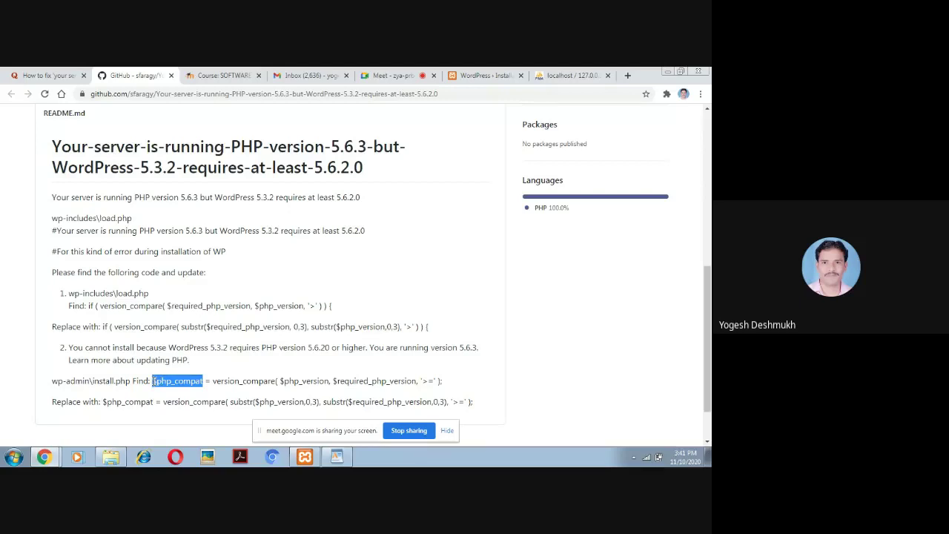
click(337, 456)
key(ctrl+f)
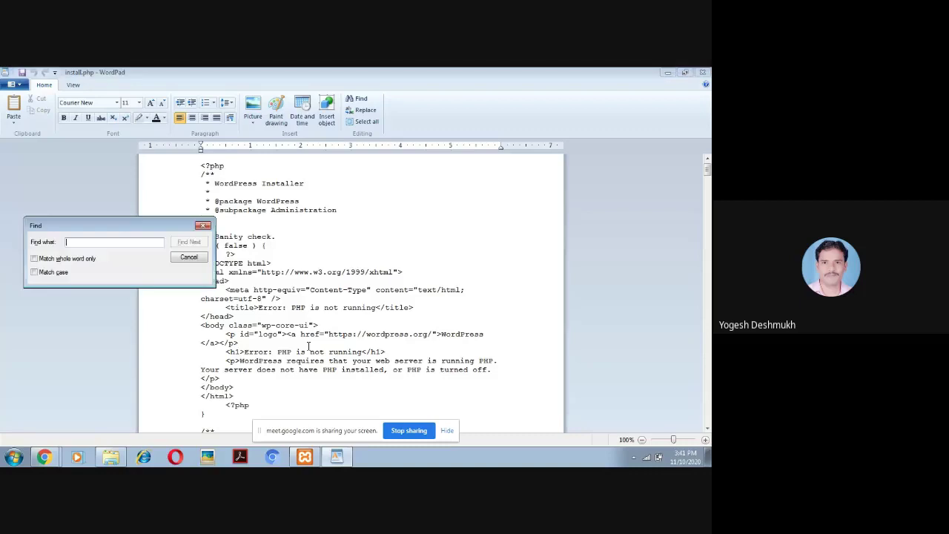
key(ctrl+v)
key(Return)
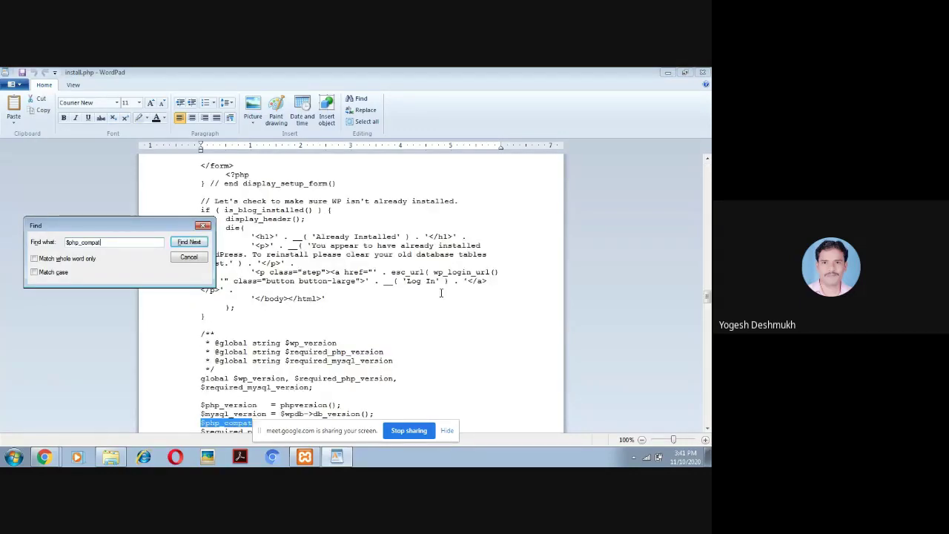
click(204, 226)
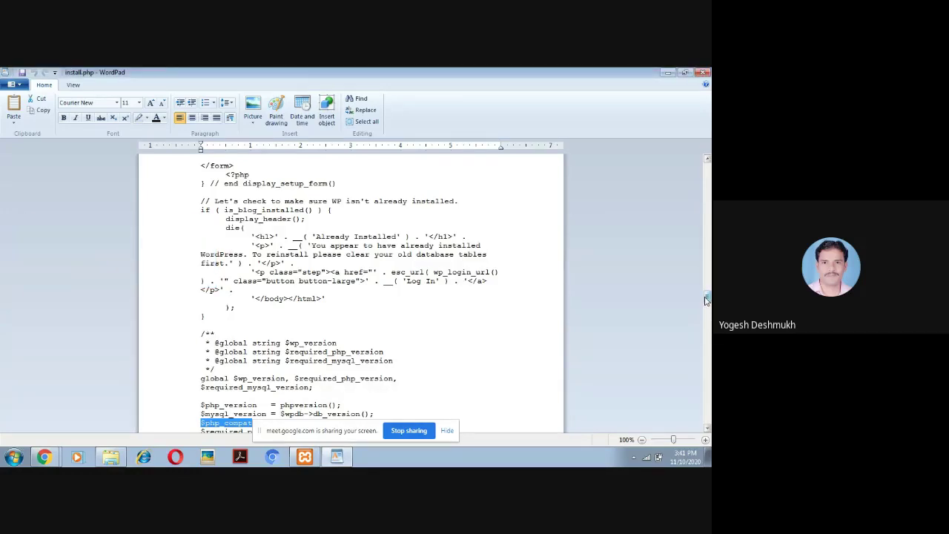
Delete the original $php_compat version_compare statement from install.php
drag(707, 297, 707, 304)
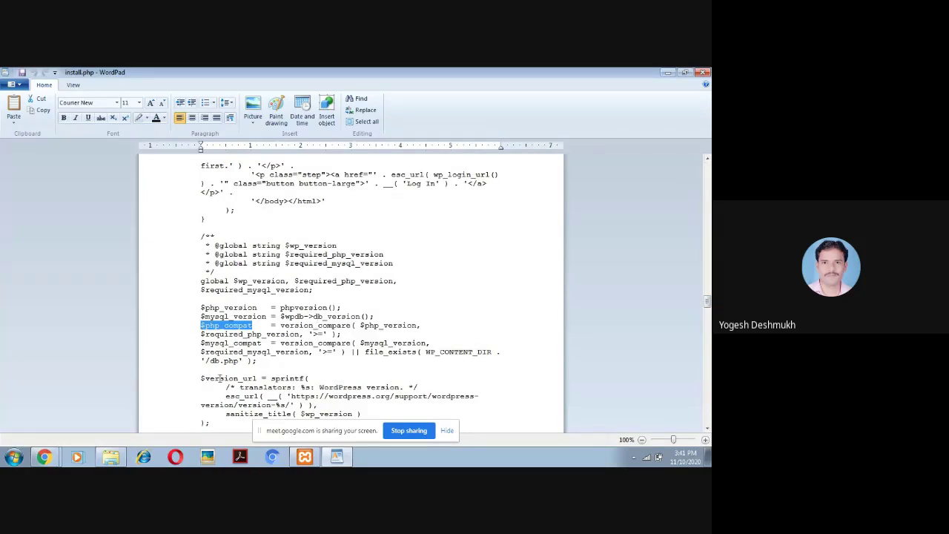
click(244, 335)
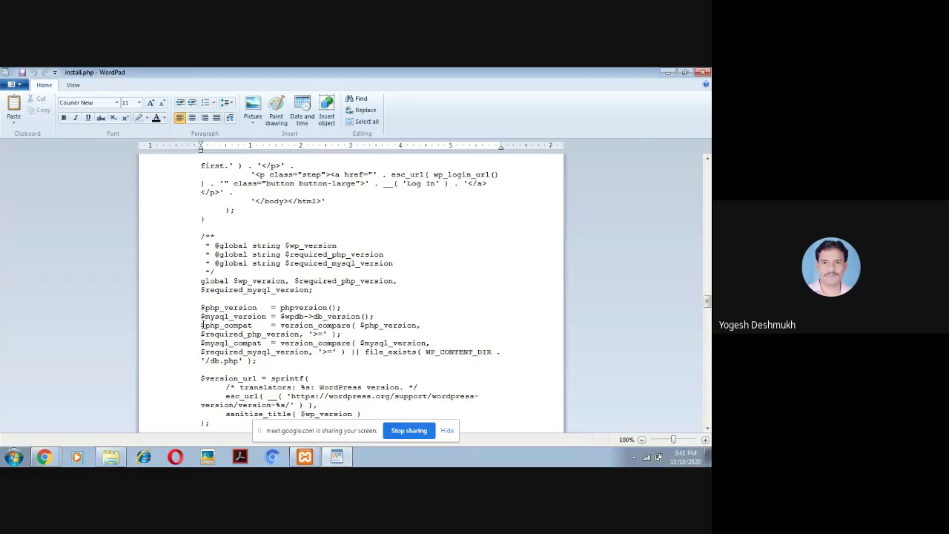
drag(200, 324, 340, 334)
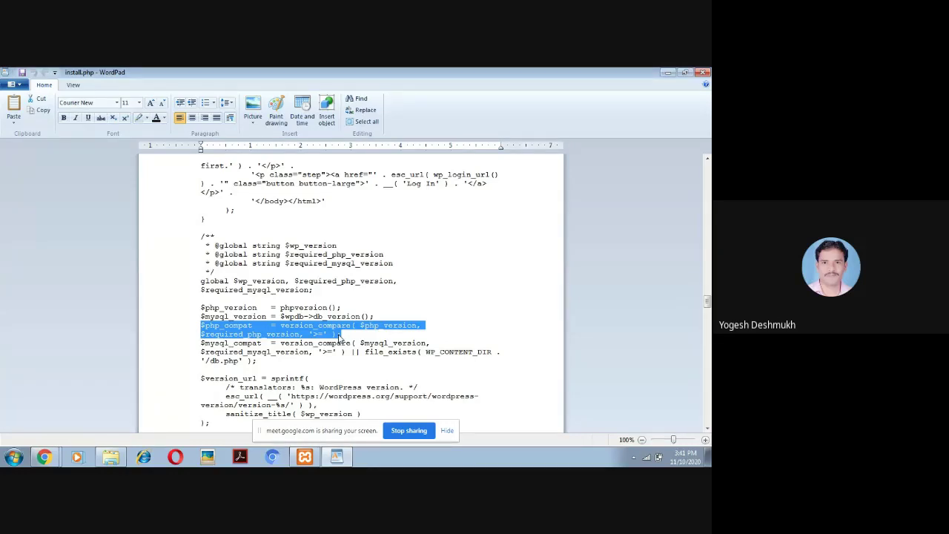
key(Delete)
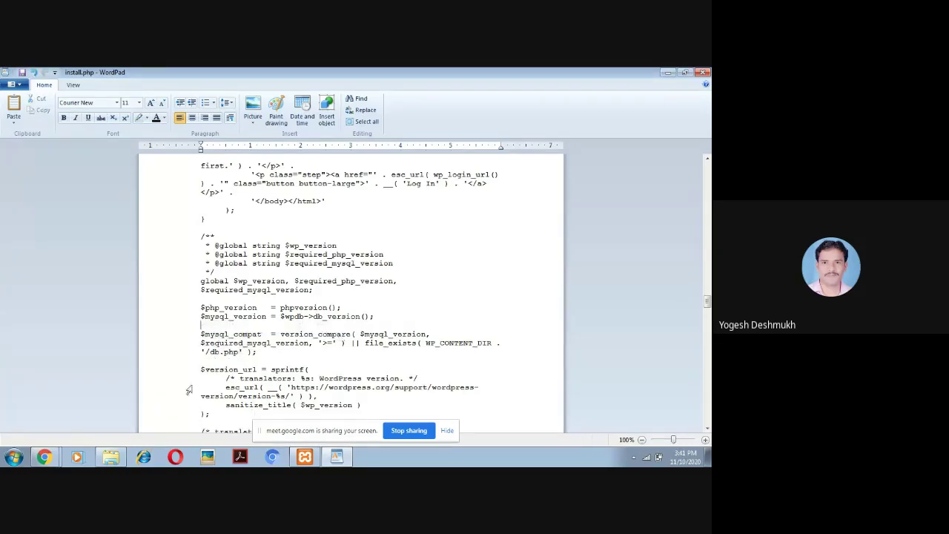
click(44, 457)
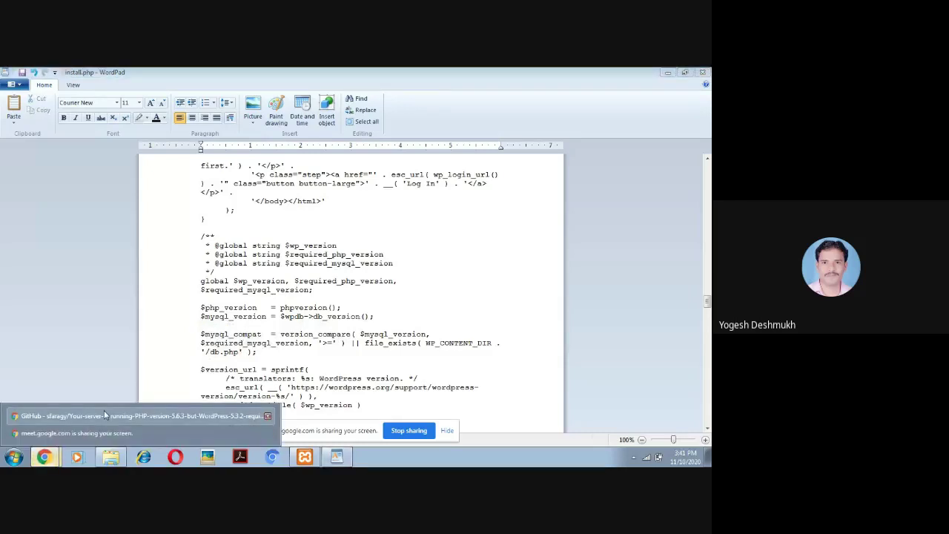
click(104, 415)
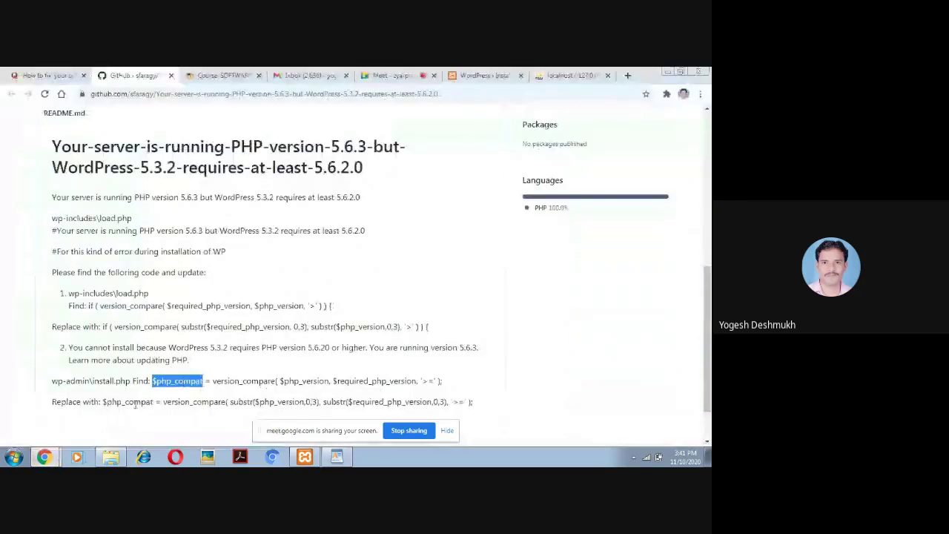
Paste GitHub's substr-based $php_compat line into install.php in place of the old one and close WordPad
drag(101, 401, 477, 408)
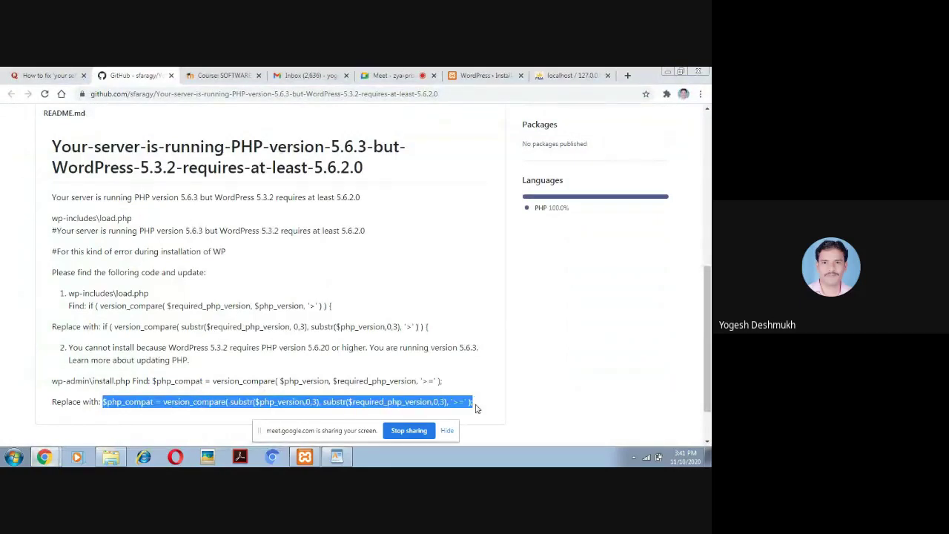
click(343, 456)
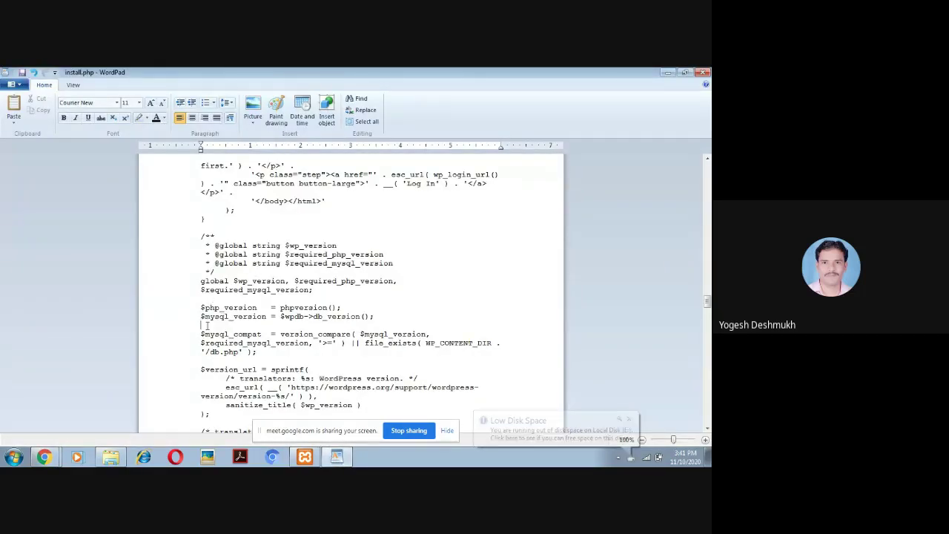
text($php_compat = version_compare( substr($php_version,0,3), substr ($required_php_version,0,3), '>=' );)
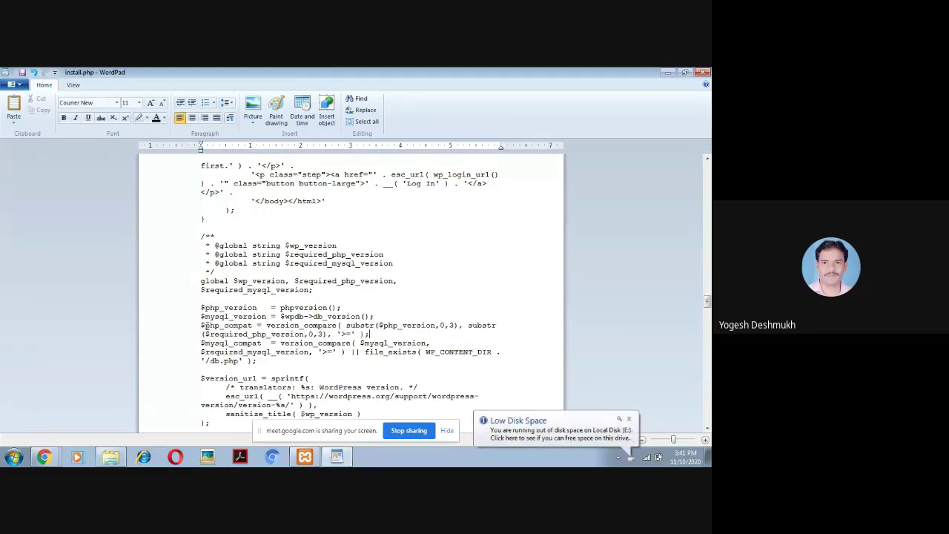
scroll(206, 325, down, 6)
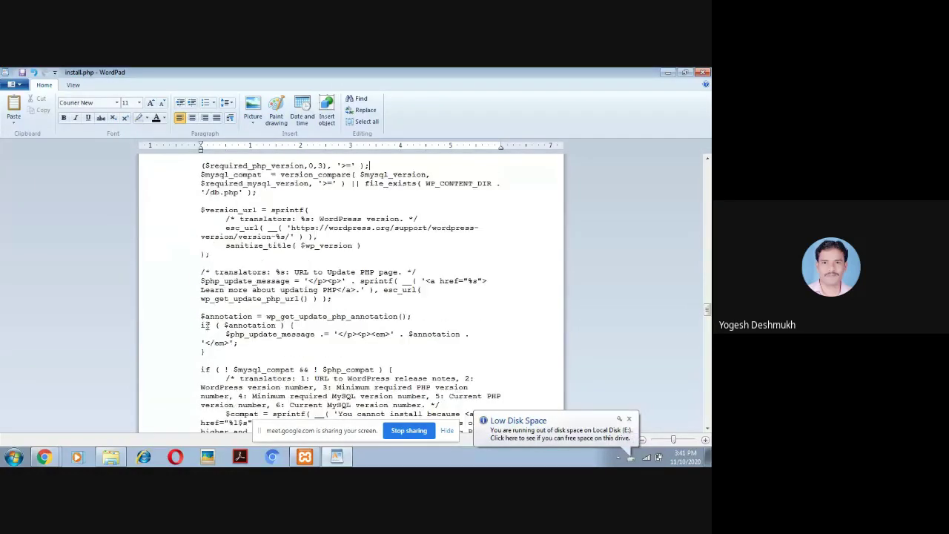
click(704, 72)
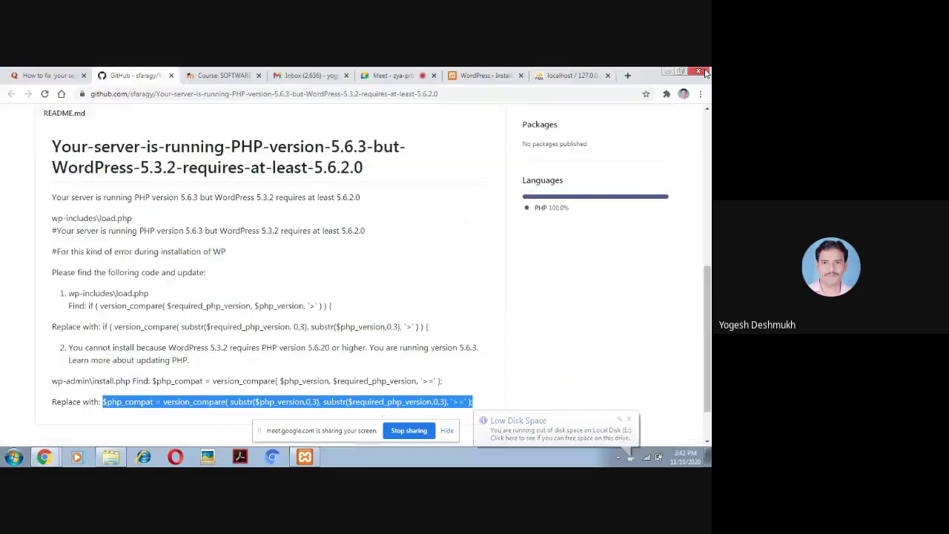
Return to the setup-config step 2 page and rerun the installation to reach the Welcome form
click(570, 76)
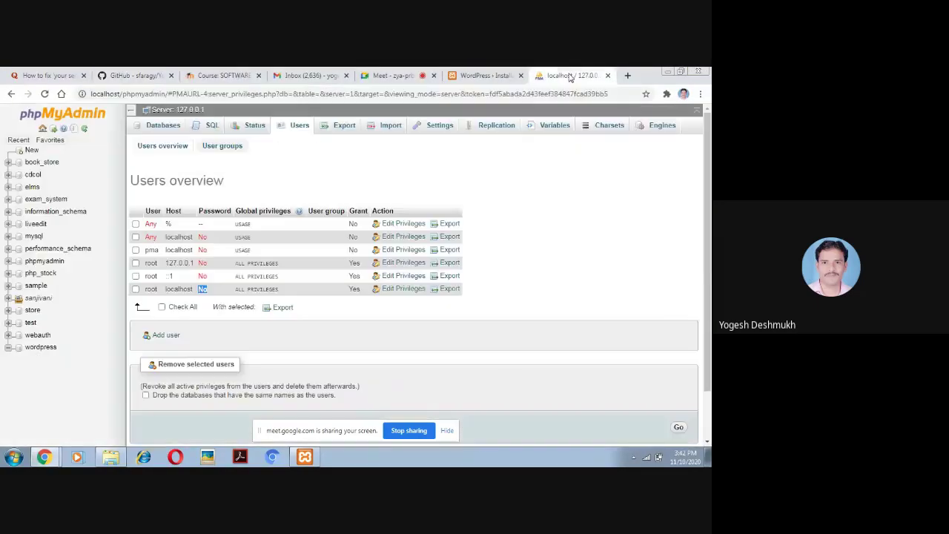
click(478, 76)
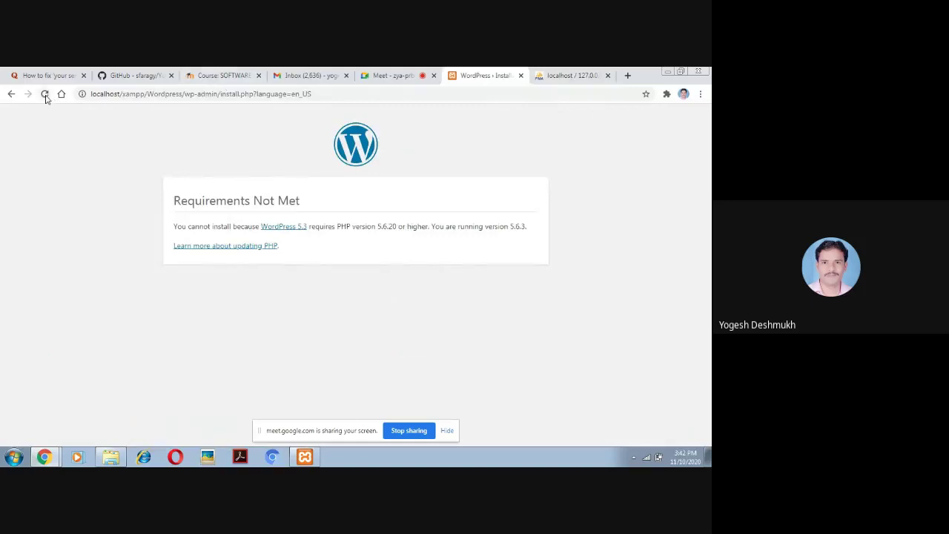
click(11, 94)
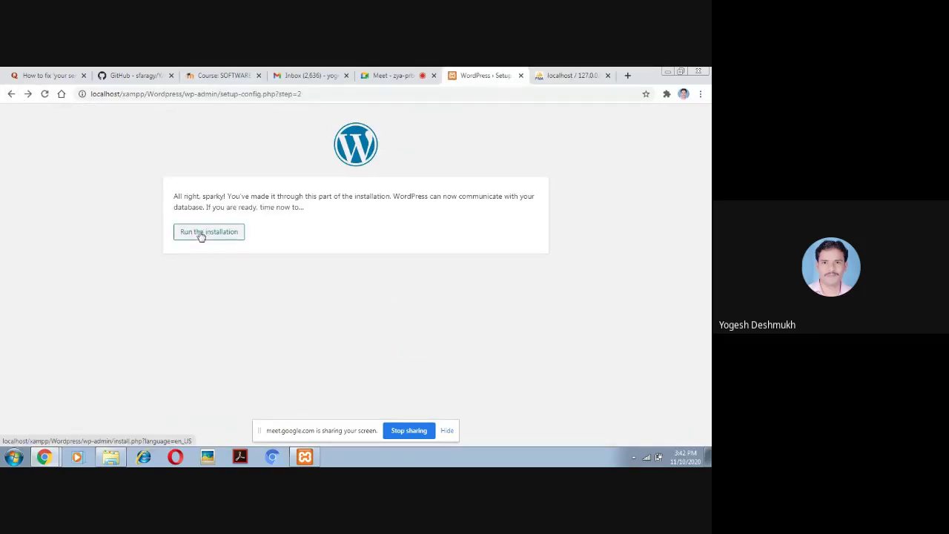
click(200, 236)
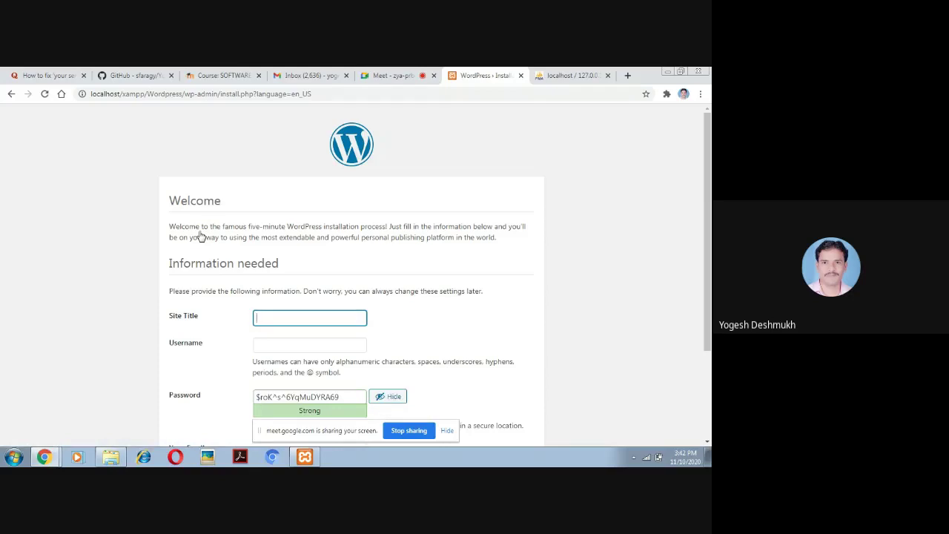
click(394, 74)
mouse_move(456, 287)
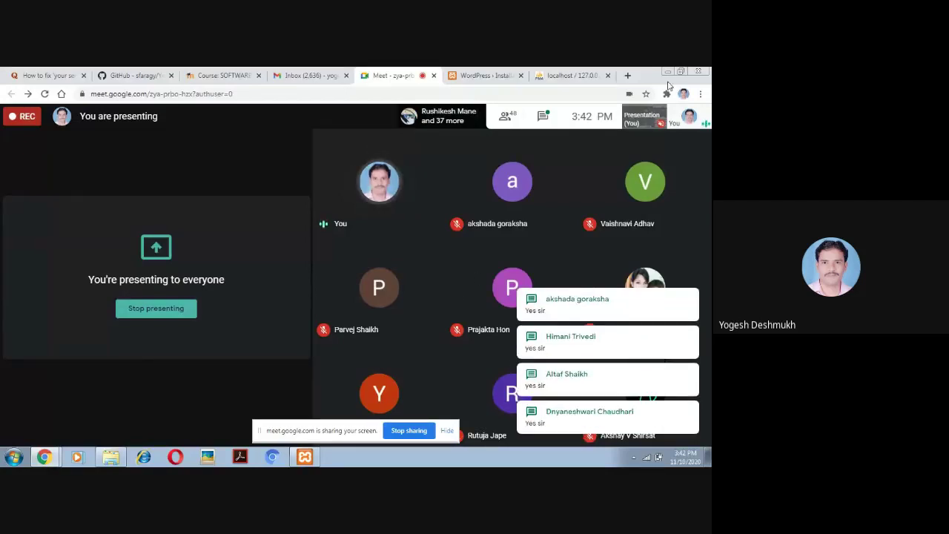
click(485, 76)
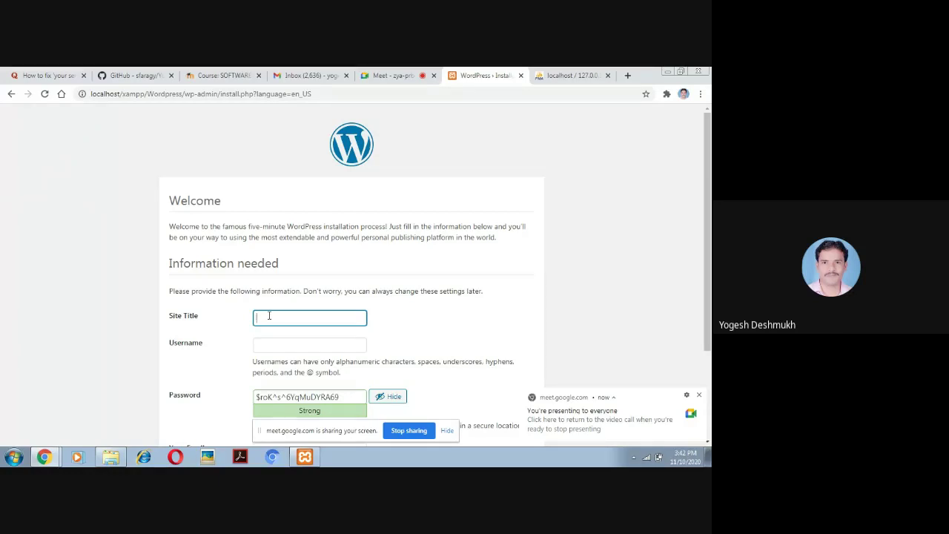
Enter site title 'Sanjivani College of Engineering' and username 'admin'
text(Sanjivan)
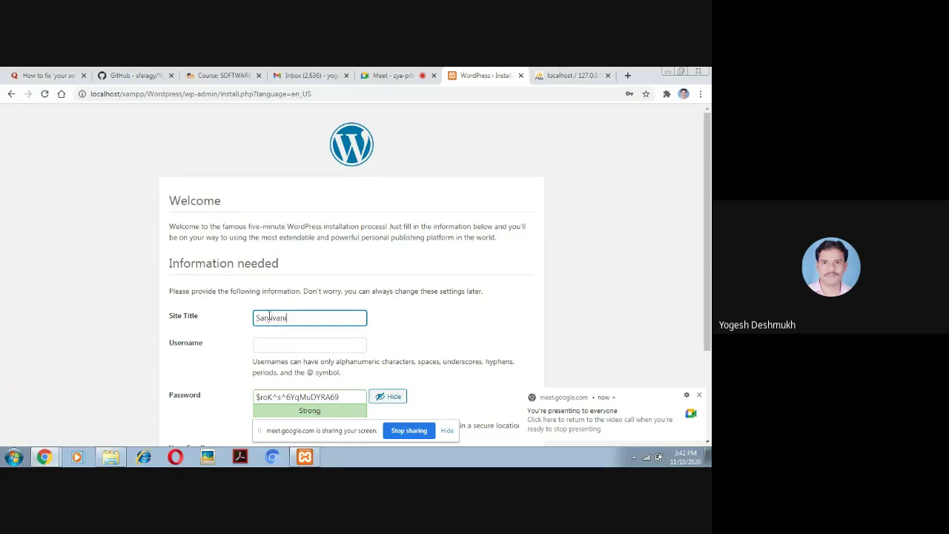
text(i College of Engineering)
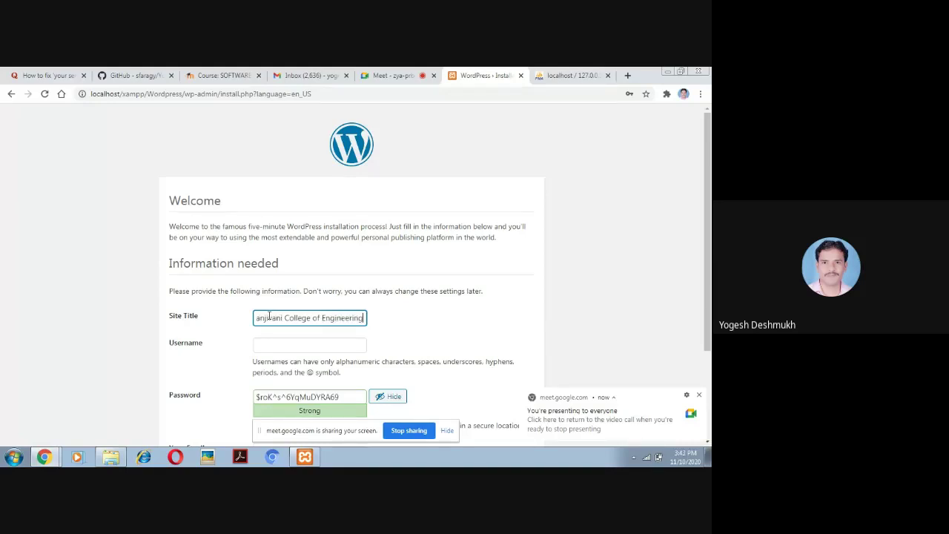
drag(708, 209, 710, 296)
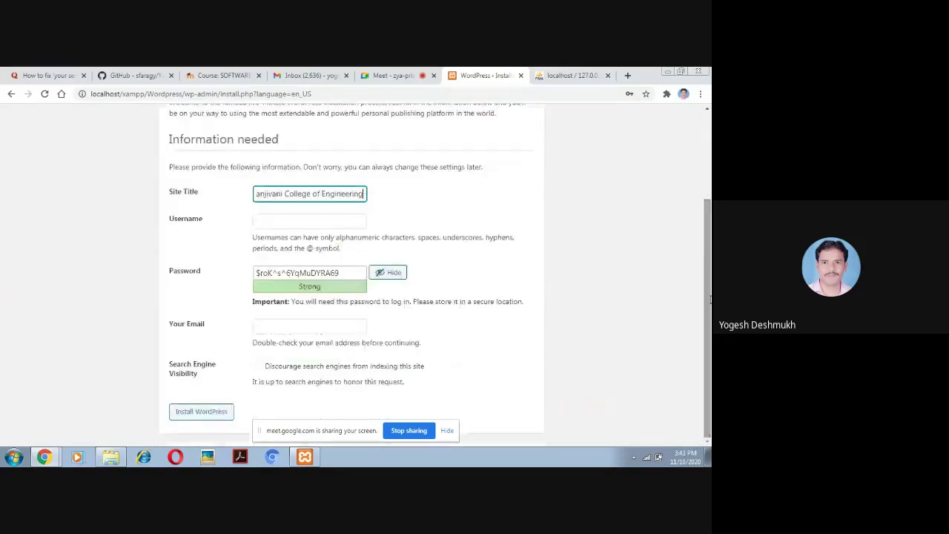
click(294, 221)
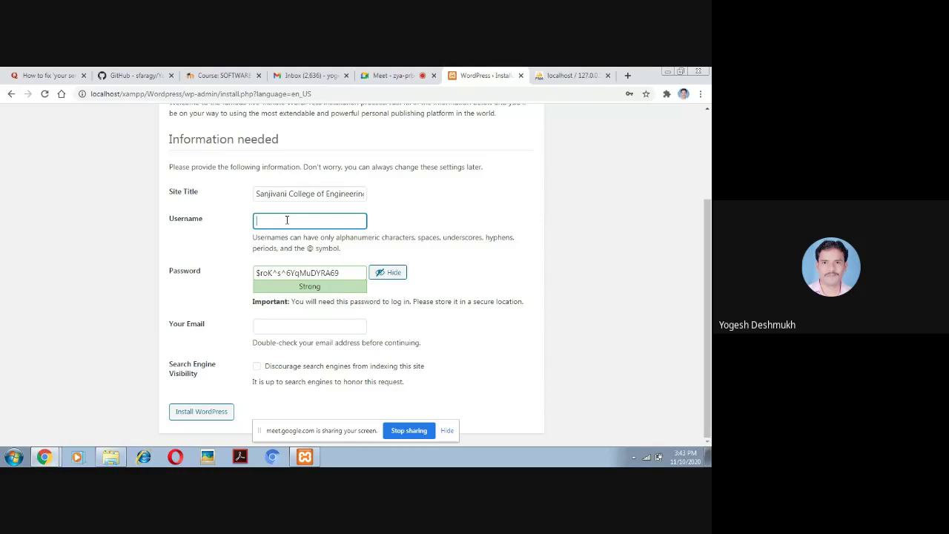
text(admin)
Replace the suggested password with a weak one, confirm weak-password use, and enter the administrator's e-mail
click(342, 273)
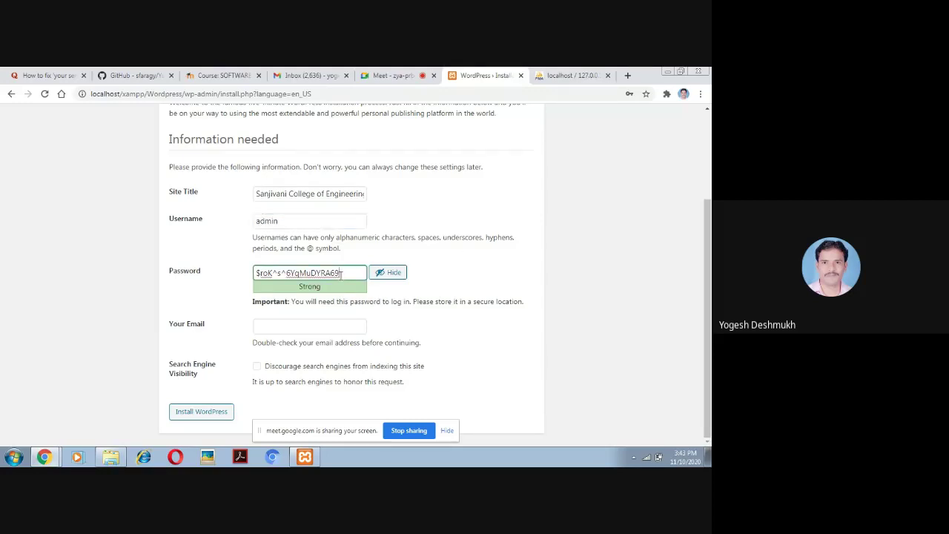
double_click(341, 273)
key(BackSpace)
key(BackSpace)
key(BackSpace)
key(BackSpace)
key(BackSpace)
key(BackSpace)
key(BackSpace)
key(BackSpace)
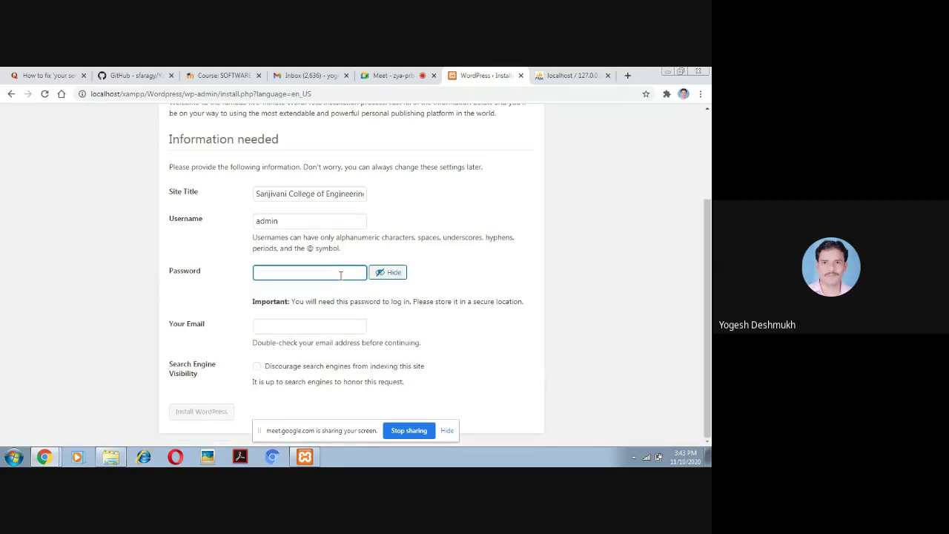
text(admin)
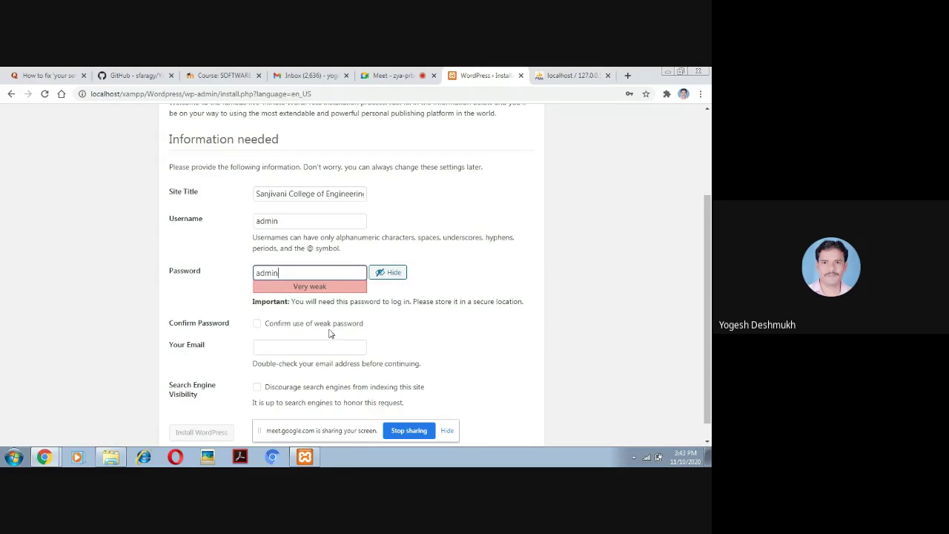
click(257, 324)
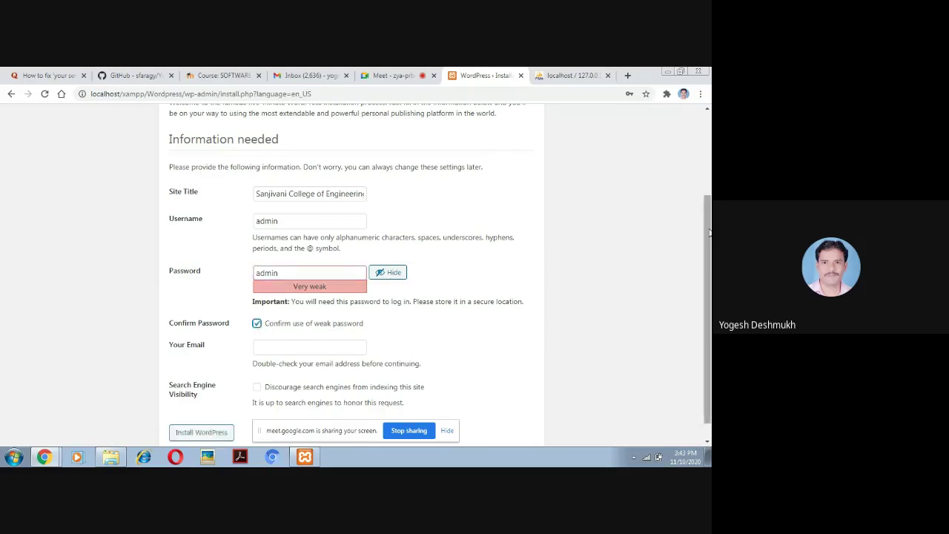
drag(710, 204, 710, 267)
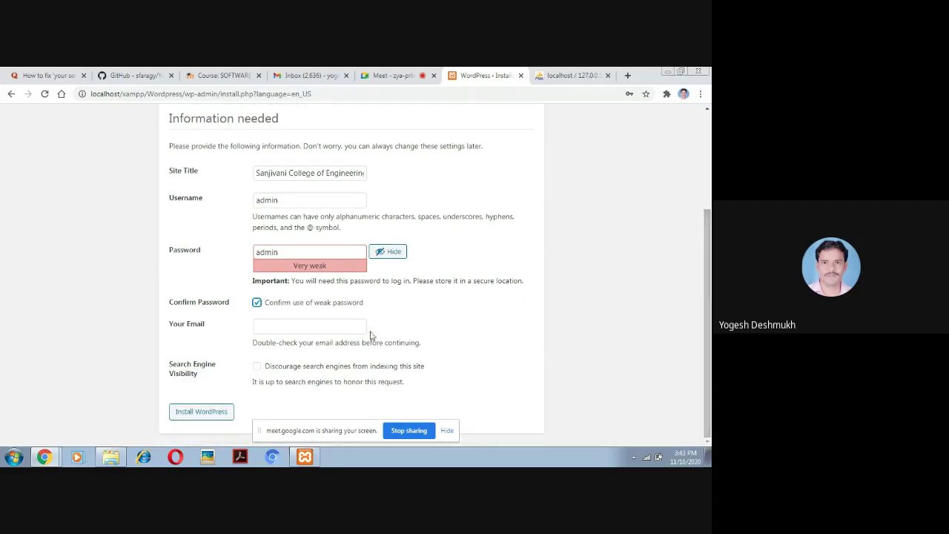
click(274, 326)
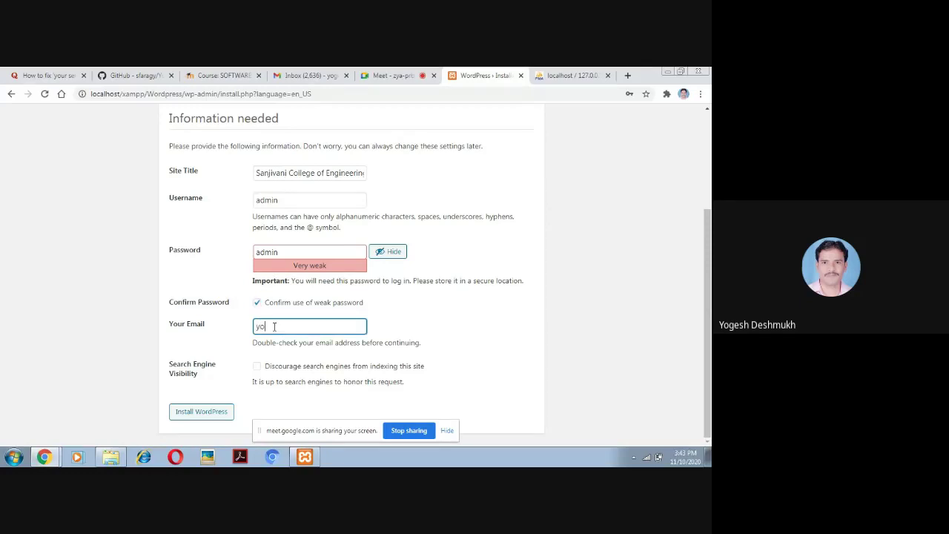
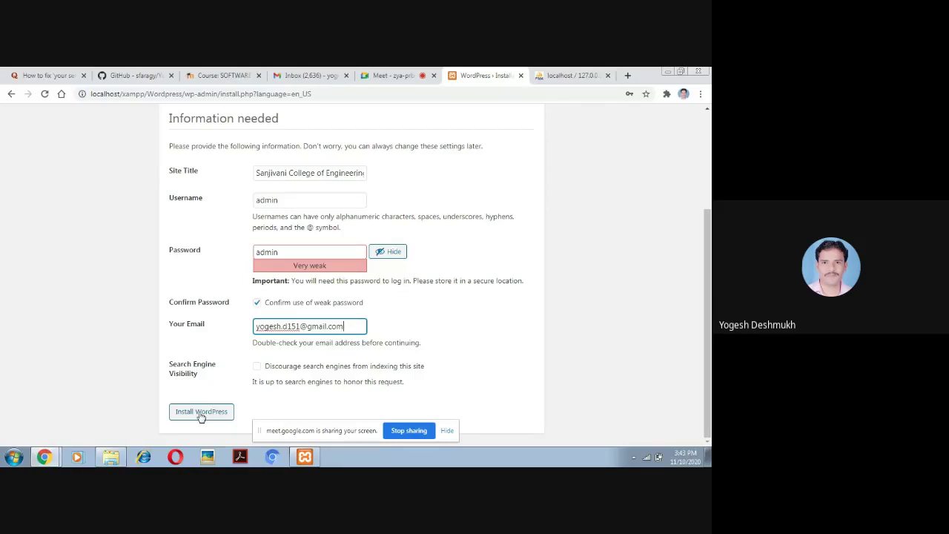
Install WordPress, dismiss Chrome's password warning, and go to Log In from the Success screen
click(201, 416)
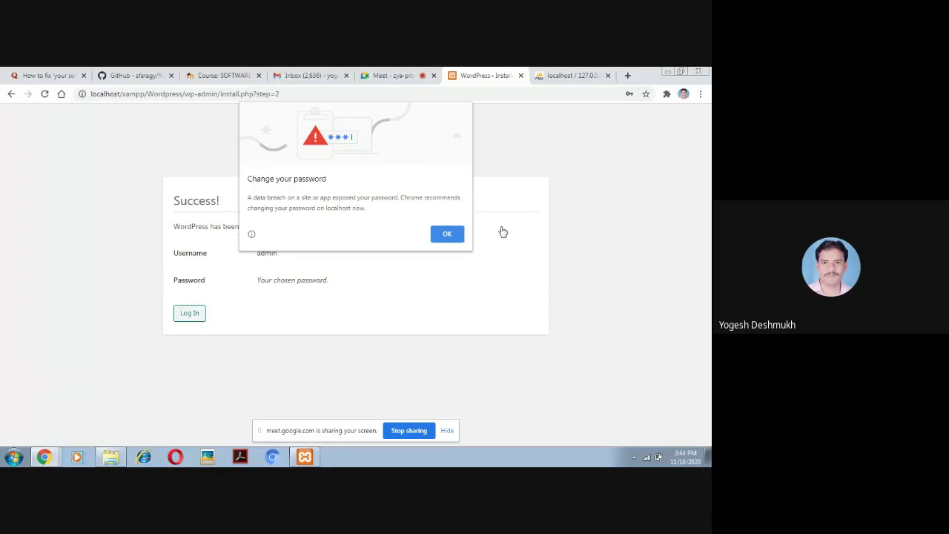
click(447, 233)
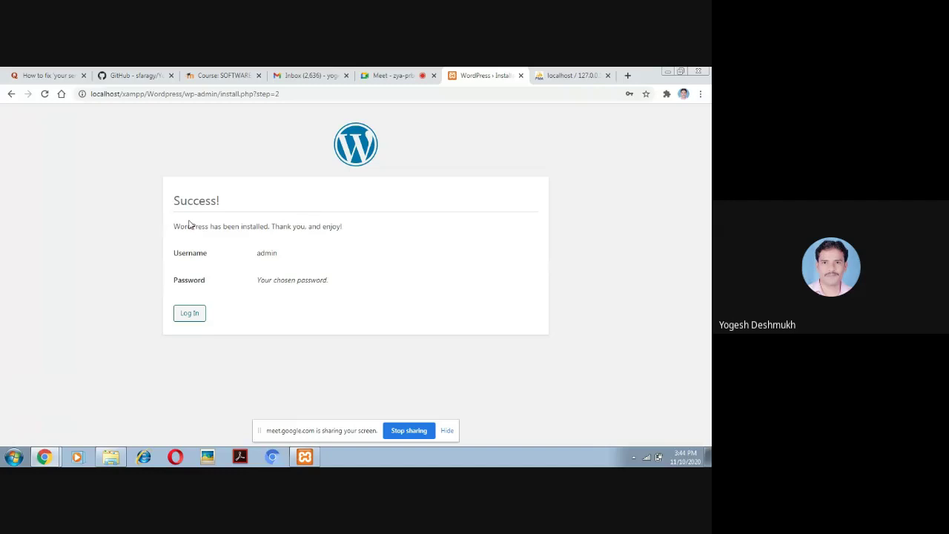
drag(227, 204, 173, 202)
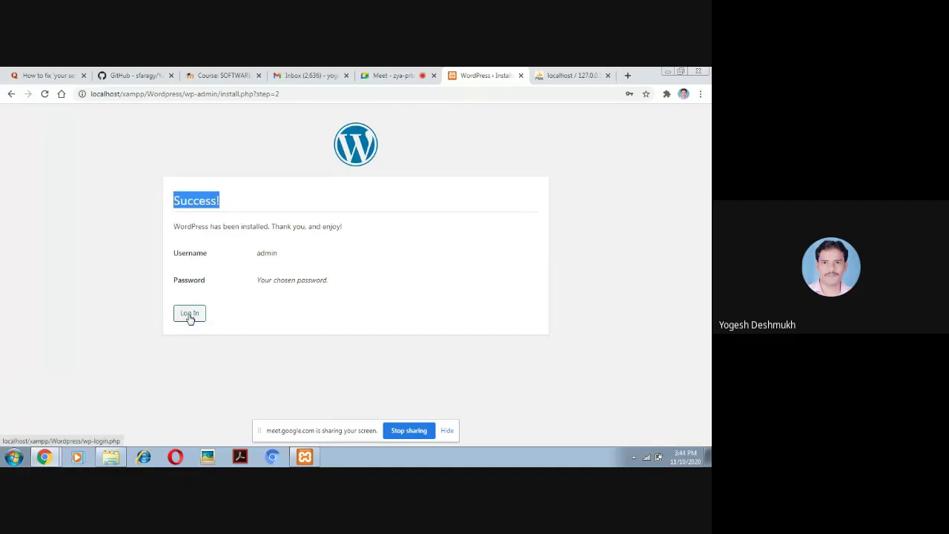
click(190, 314)
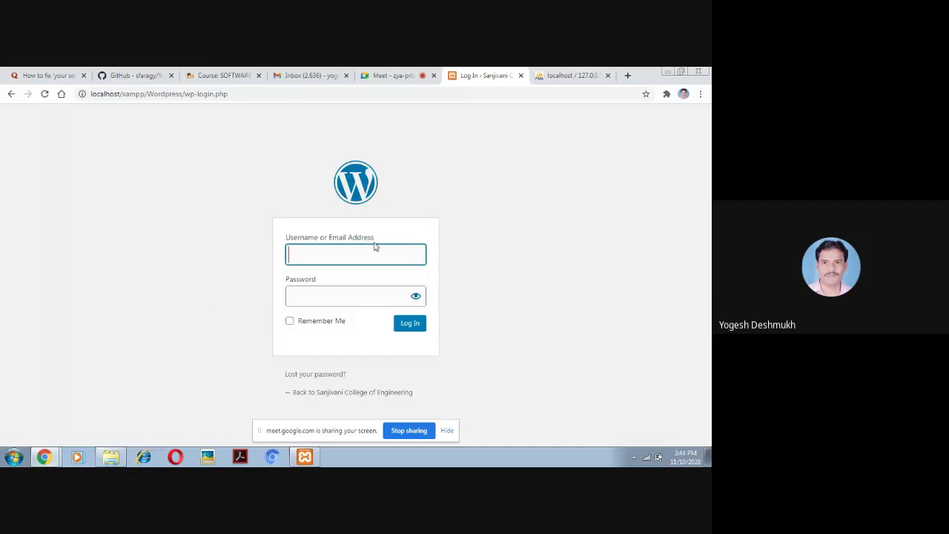
Glance at the phpMyAdmin and Google Meet tabs, then return to the WordPress login page
click(310, 299)
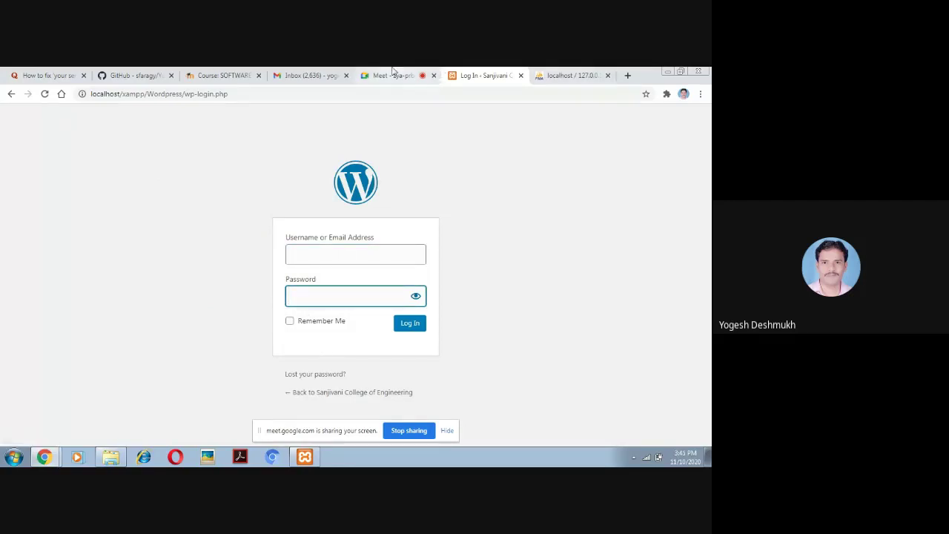
click(565, 75)
click(403, 76)
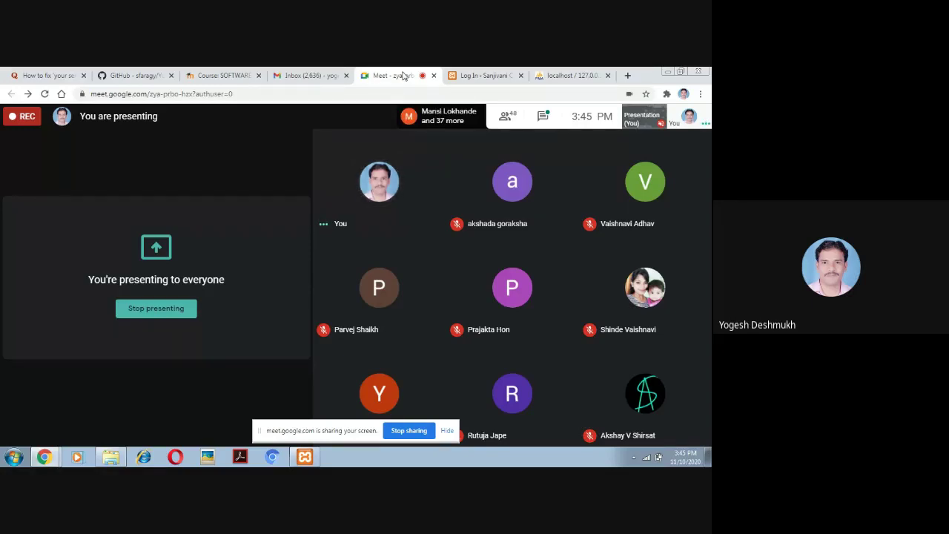
click(487, 75)
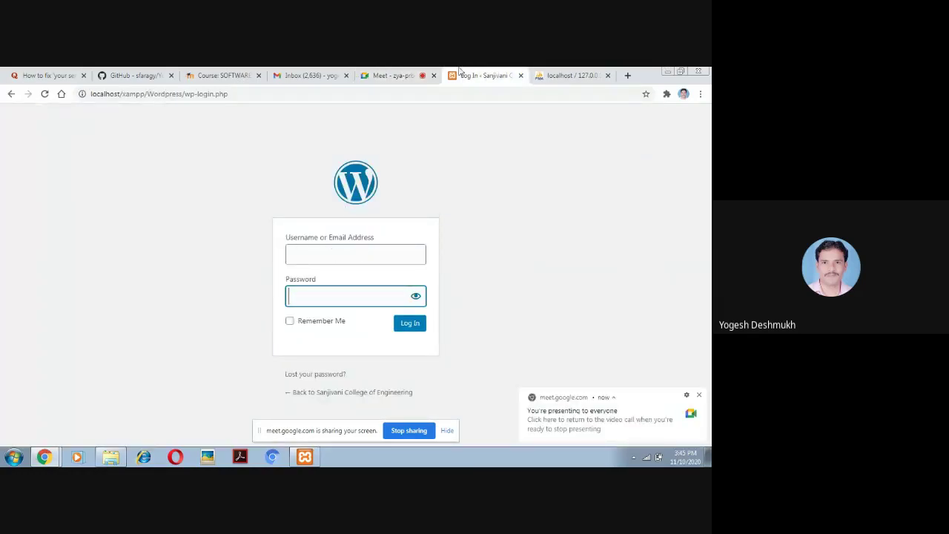
click(386, 77)
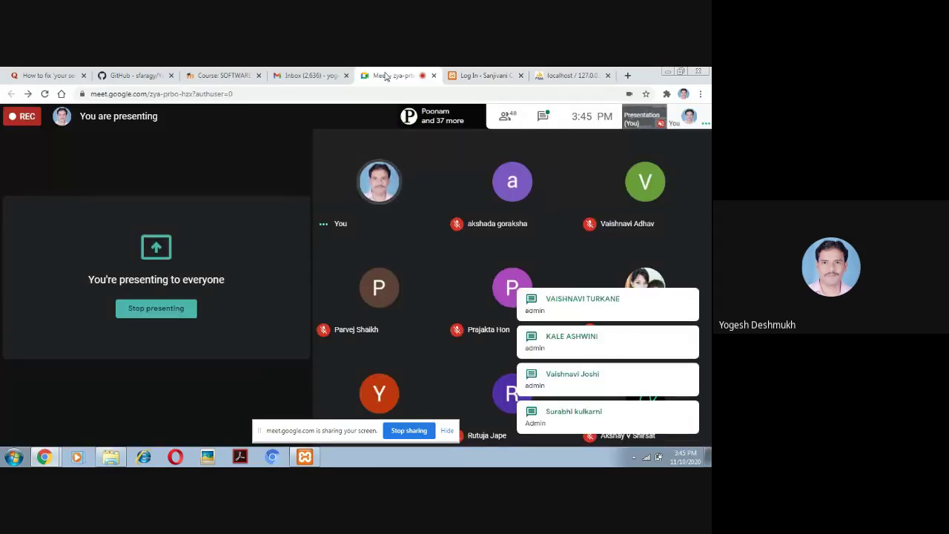
click(485, 74)
Log in with username 'admin' and the account password
click(330, 254)
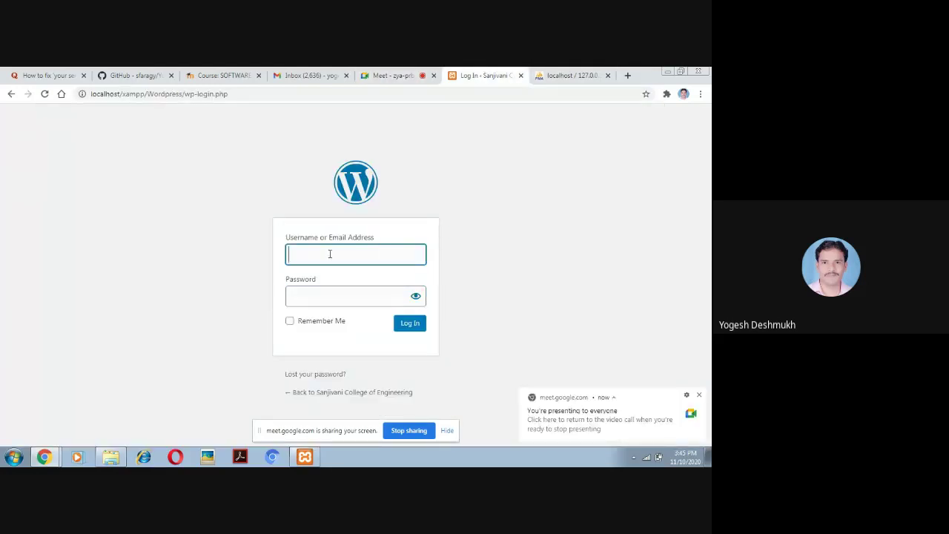
text(admin)
key(Tab)
text(a)
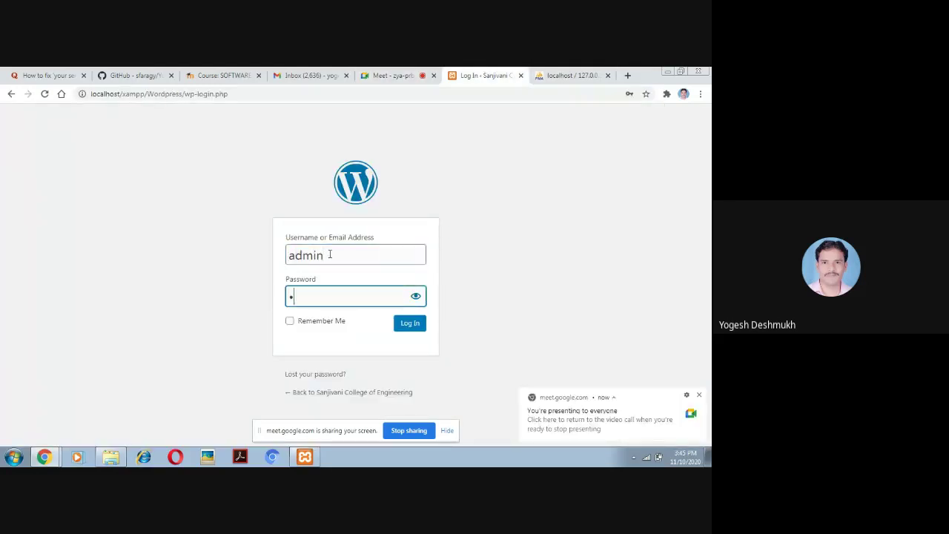
text(dmin)
click(408, 325)
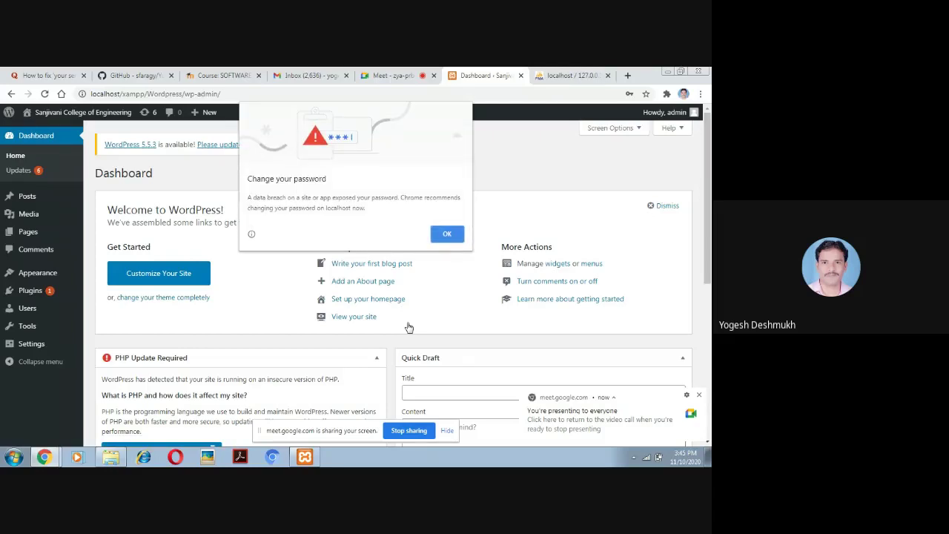
Dismiss Chrome's Change your password popup to reveal the Sanjivani College of Engineering Dashboard
click(449, 235)
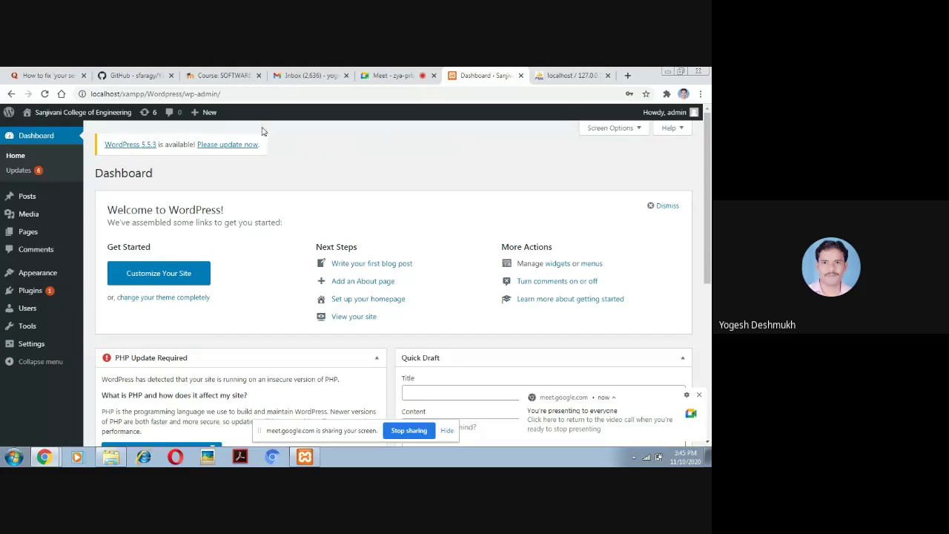
mouse_move(74, 112)
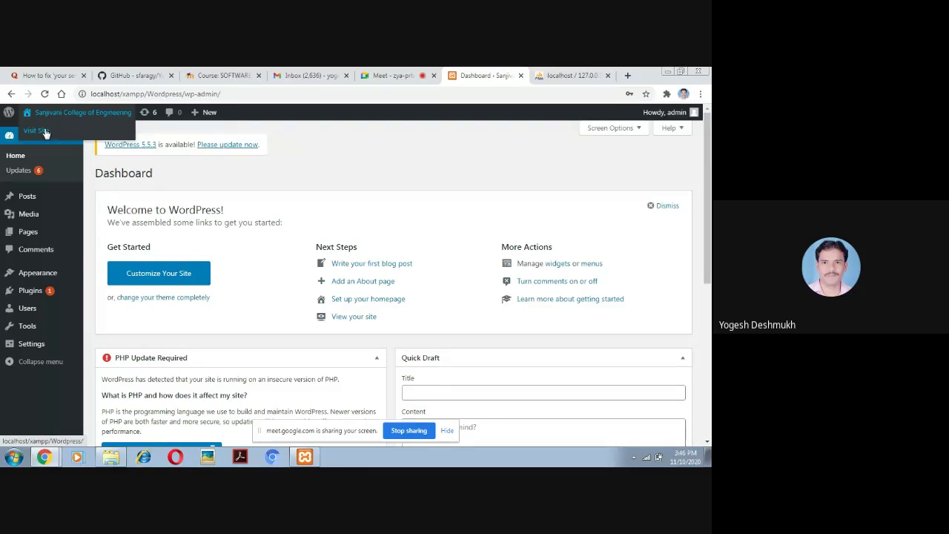
Visit the live site, scroll through the homepage, and open the Sample Page
click(46, 133)
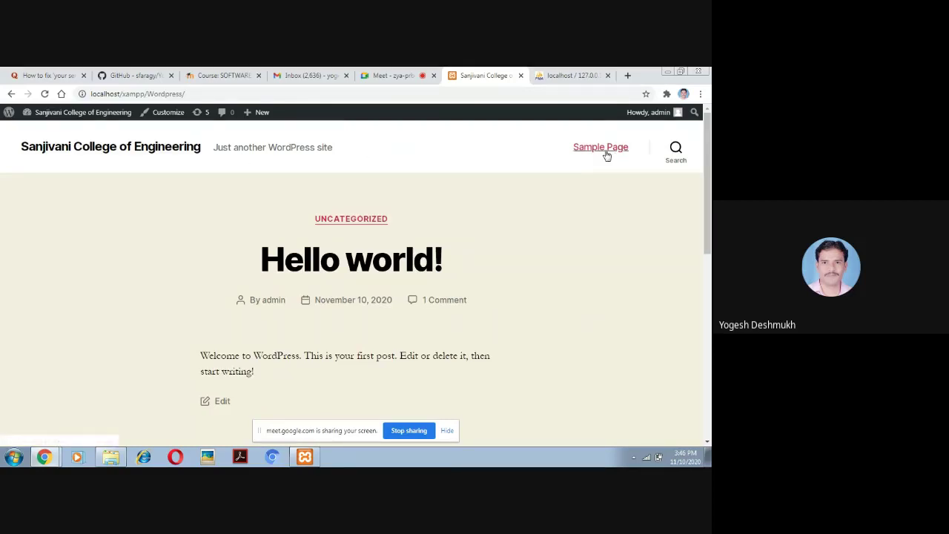
drag(708, 143, 708, 238)
scroll(710, 289, down, 2)
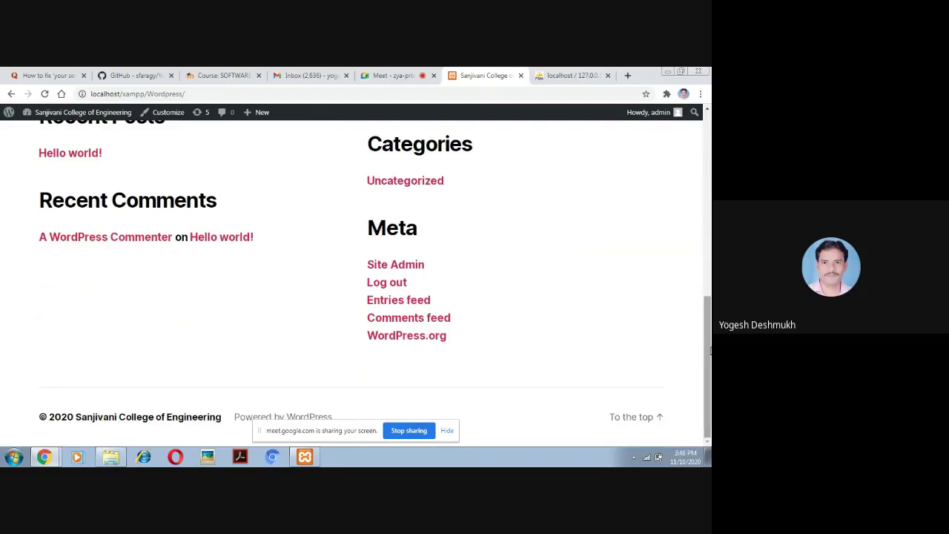
drag(709, 348, 709, 243)
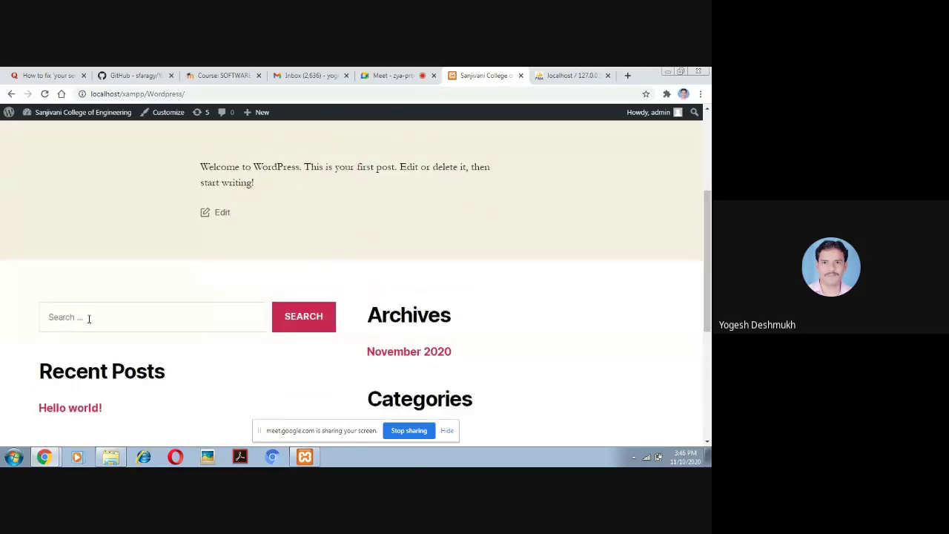
drag(709, 308, 710, 169)
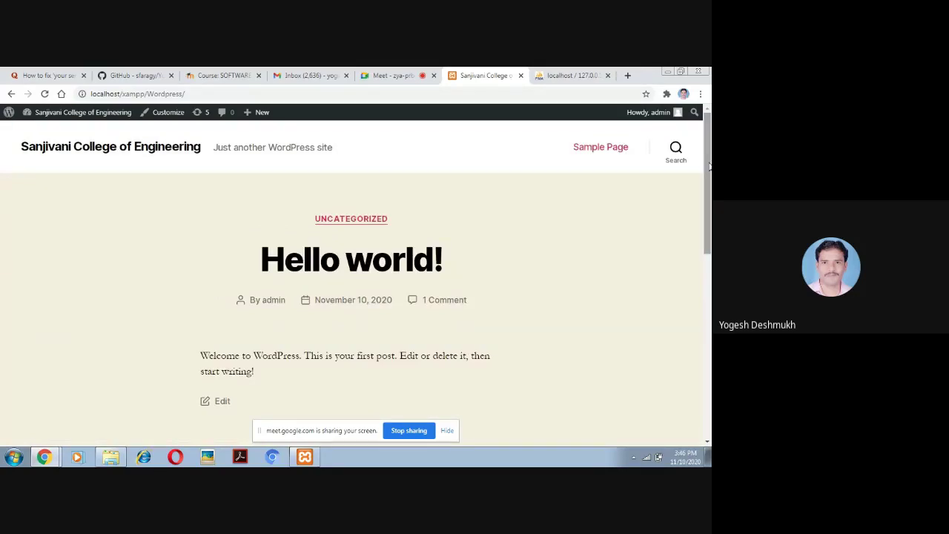
click(599, 149)
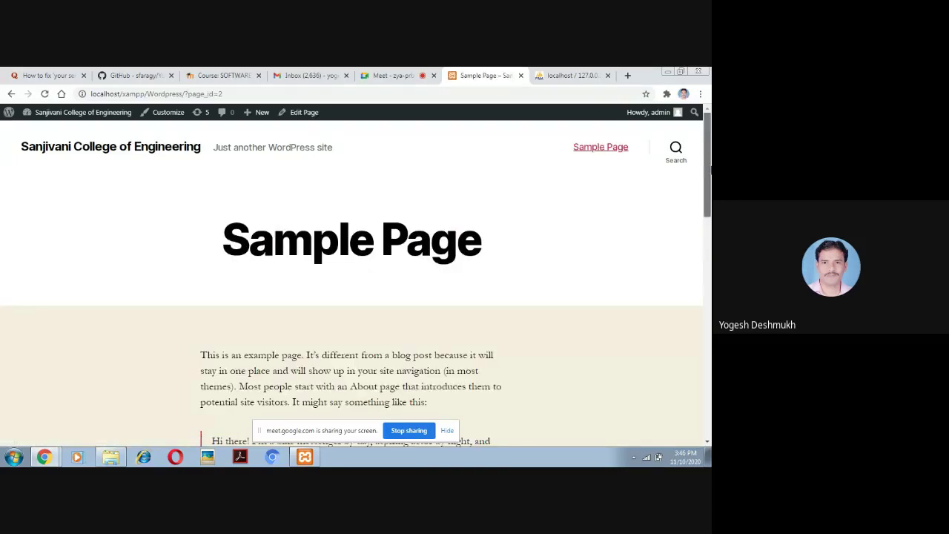
drag(706, 171, 709, 128)
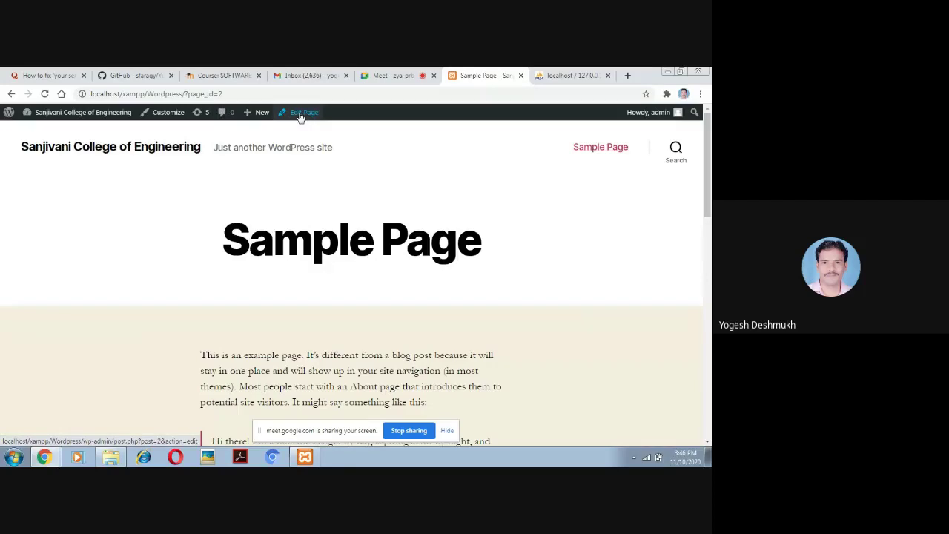
In the Customizer, browse installed themes and show Twenty Seventeen's details
click(161, 115)
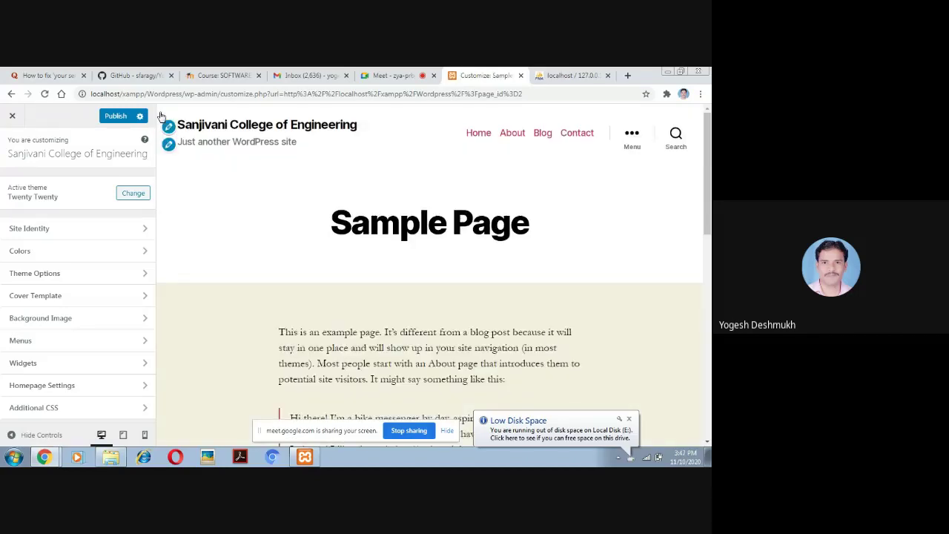
click(135, 196)
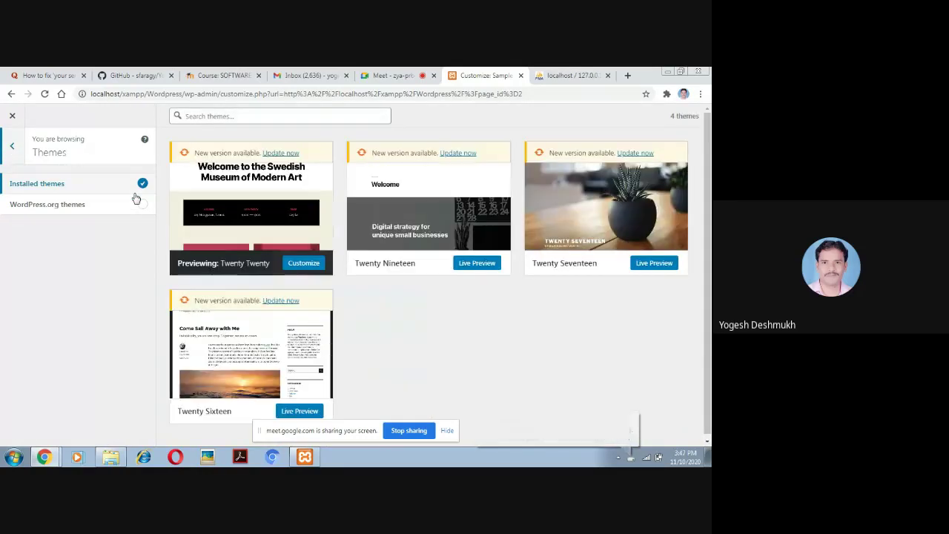
mouse_move(601, 216)
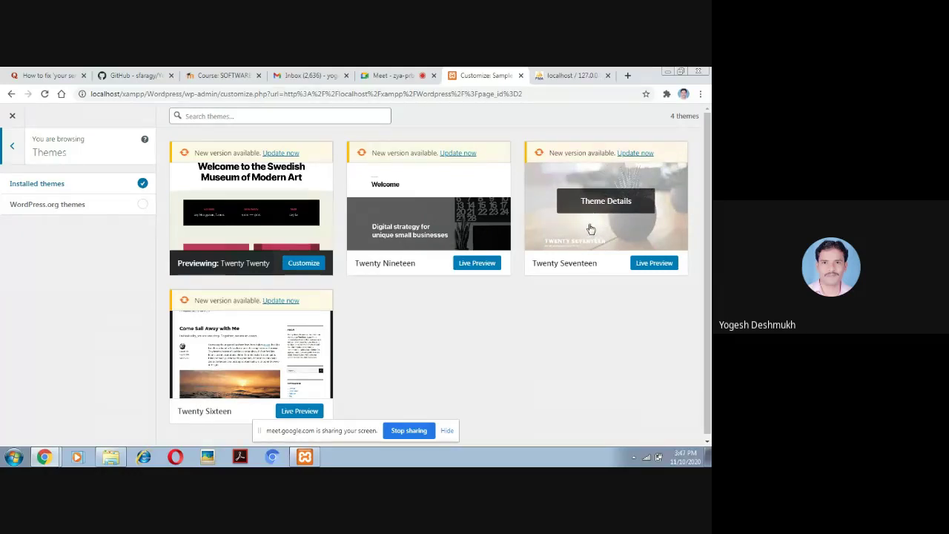
click(588, 227)
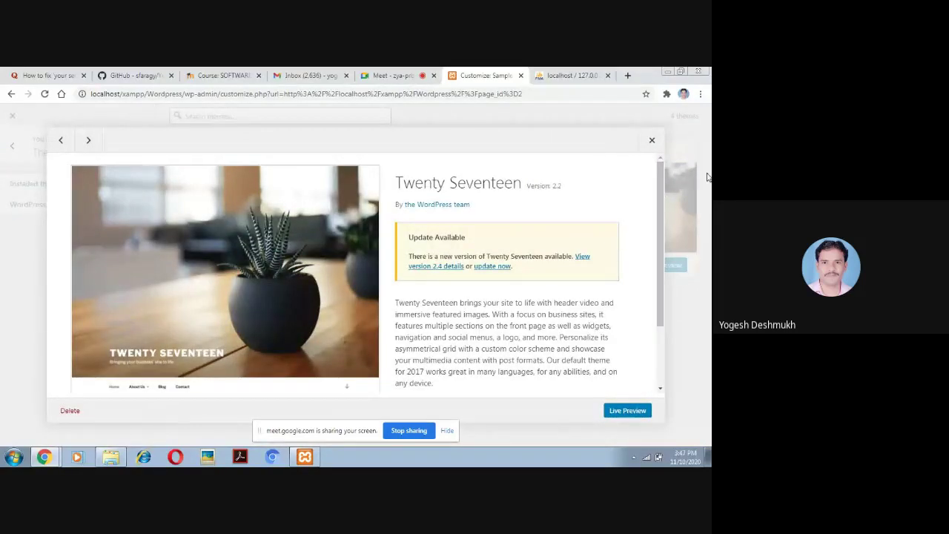
drag(664, 180, 663, 321)
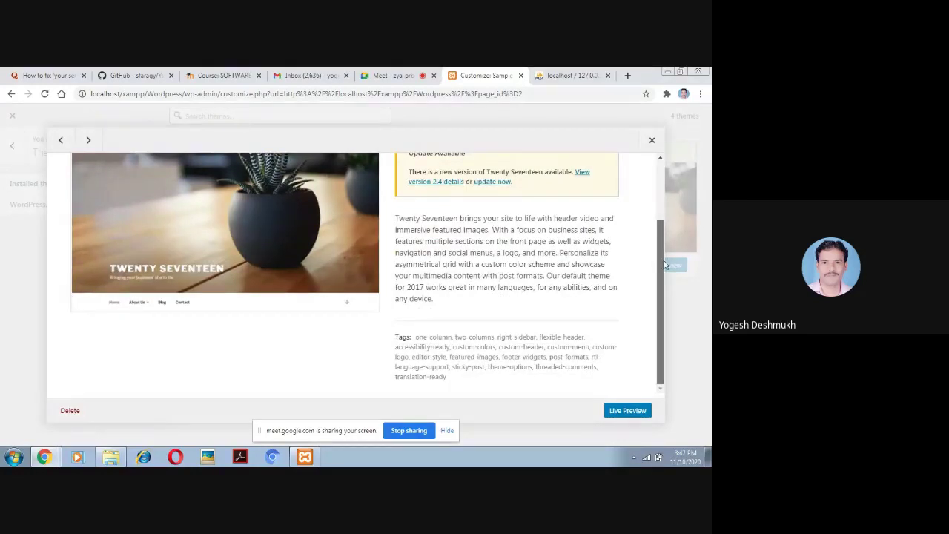
scroll(668, 230, up, 1)
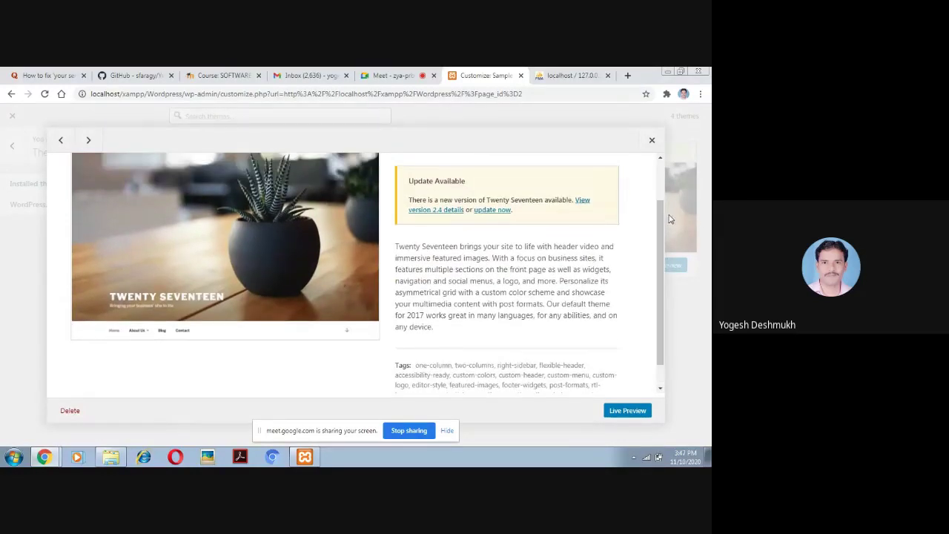
Live-preview the Twenty Seventeen theme and scroll through its home page
click(622, 415)
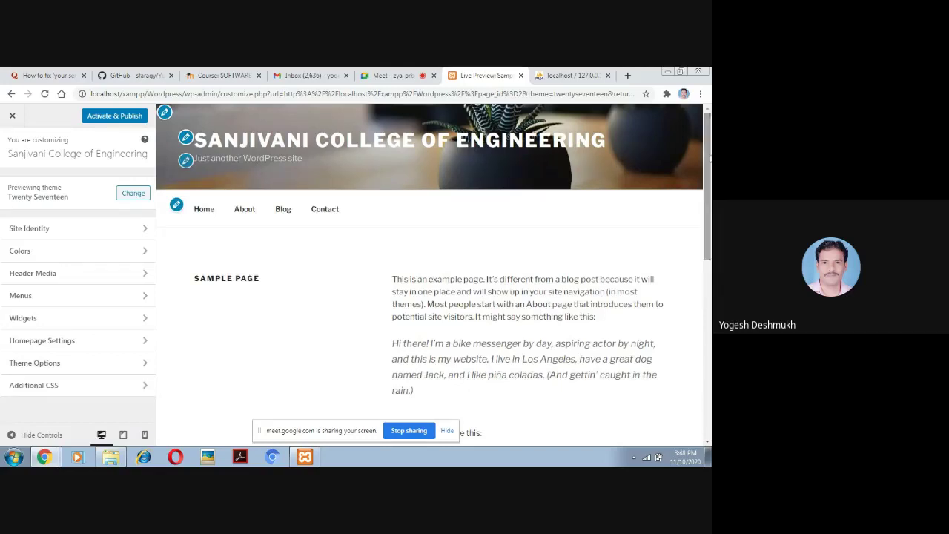
click(417, 146)
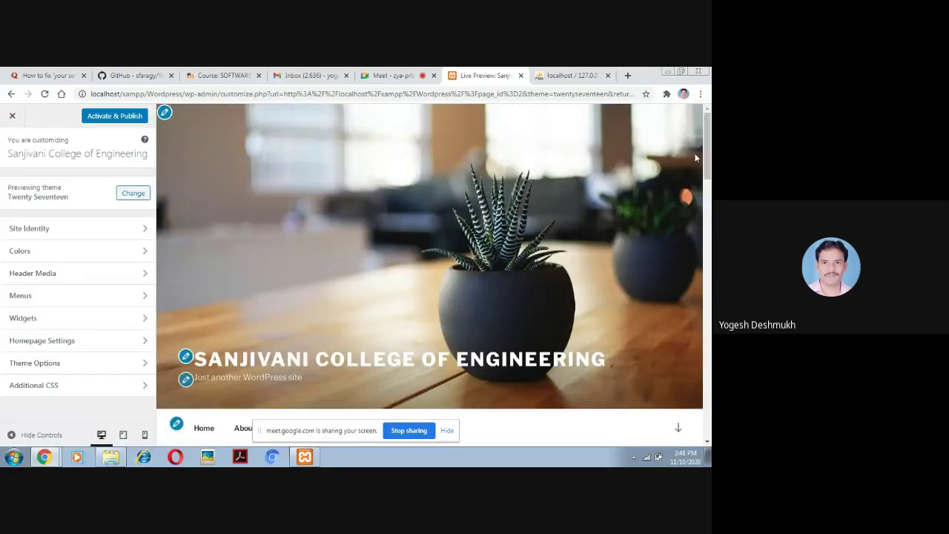
scroll(704, 171, down, 2)
scroll(705, 171, down, 1)
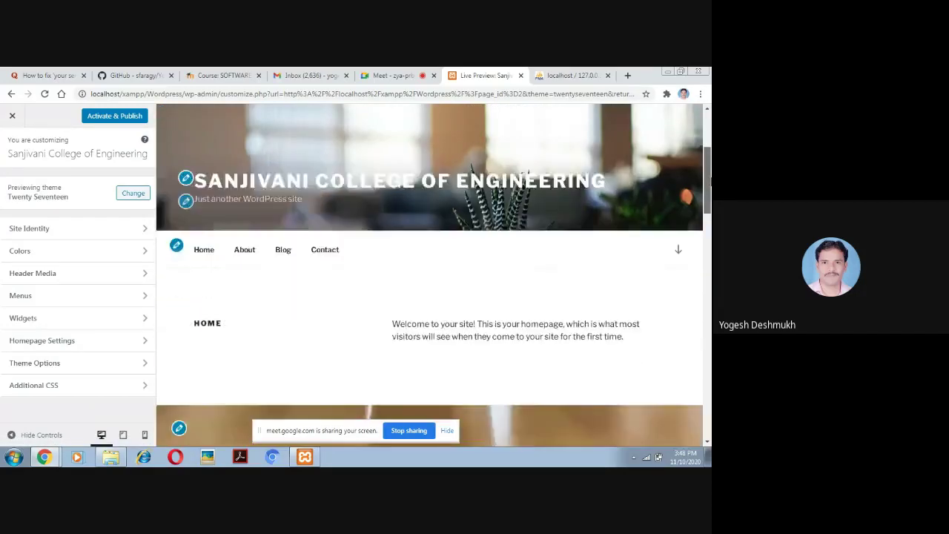
scroll(705, 171, down, 3)
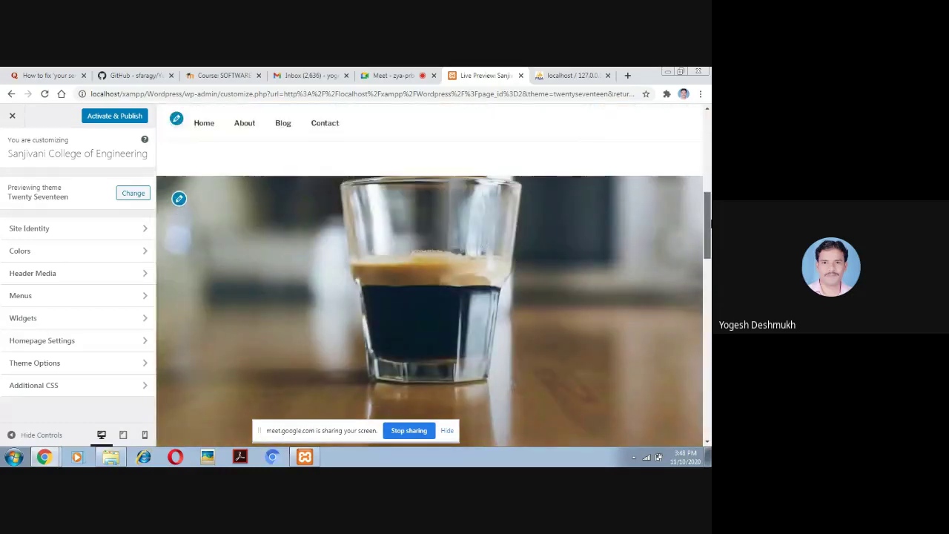
drag(709, 222, 708, 162)
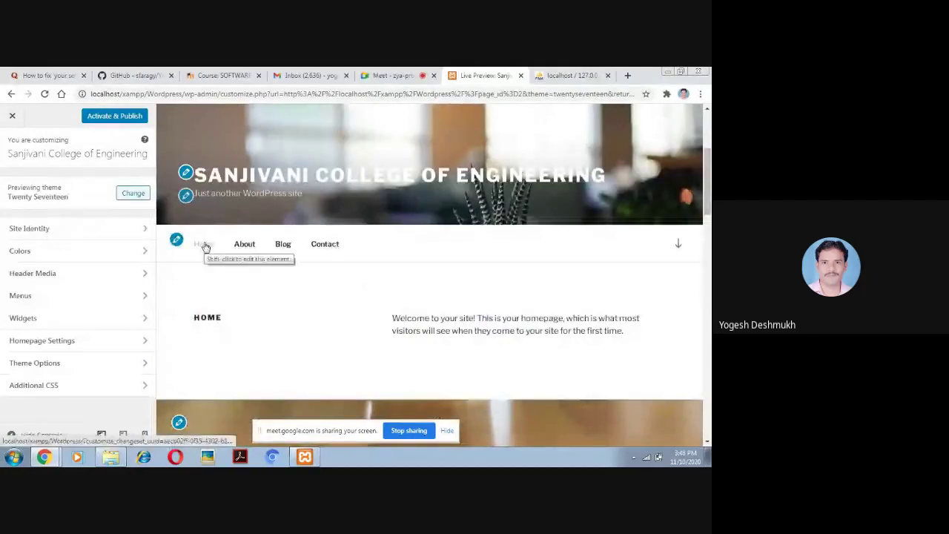
Preview the About, Blog and Contact pages in turn
click(244, 245)
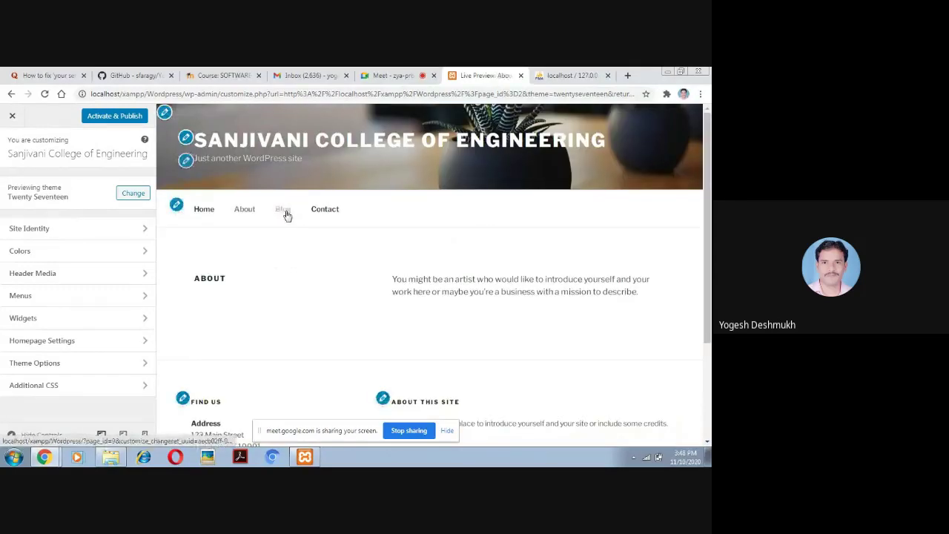
click(286, 214)
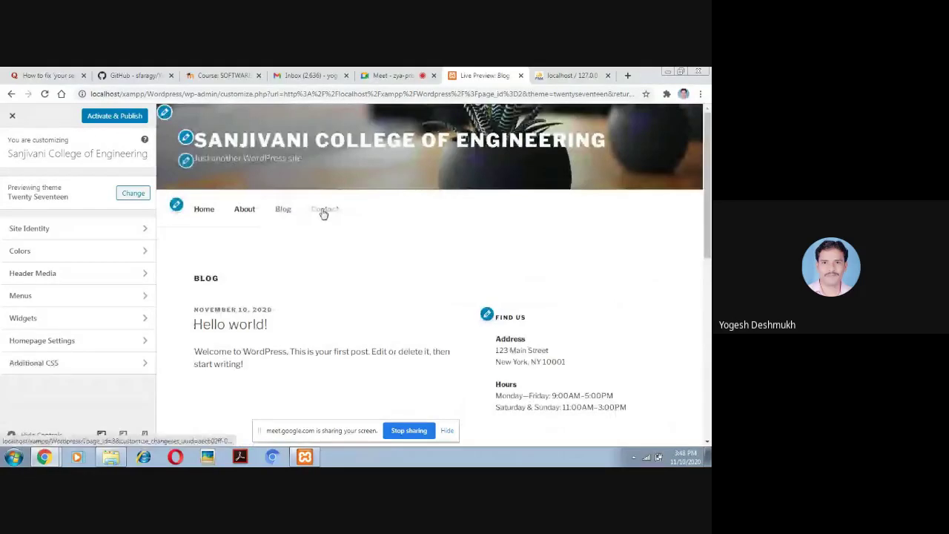
click(323, 211)
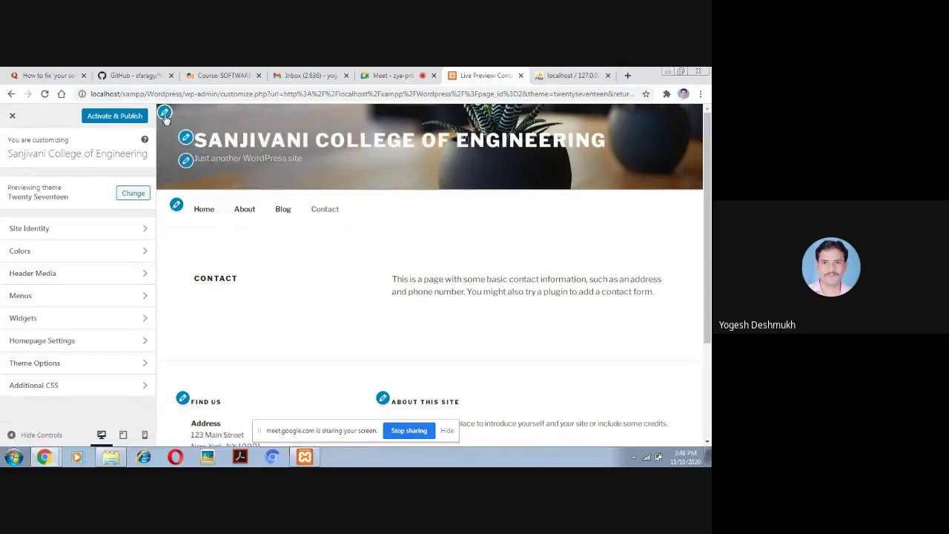
Activate and publish Twenty Seventeen, waiting until the button shows Published
click(100, 120)
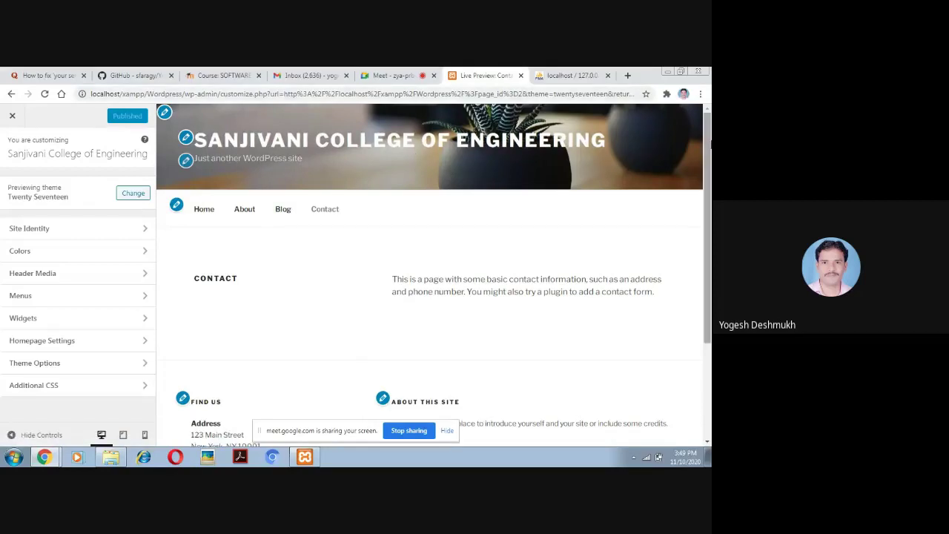
mouse_move(709, 161)
mouse_down()
mouse_move(704, 251)
mouse_move(704, 148)
mouse_up()
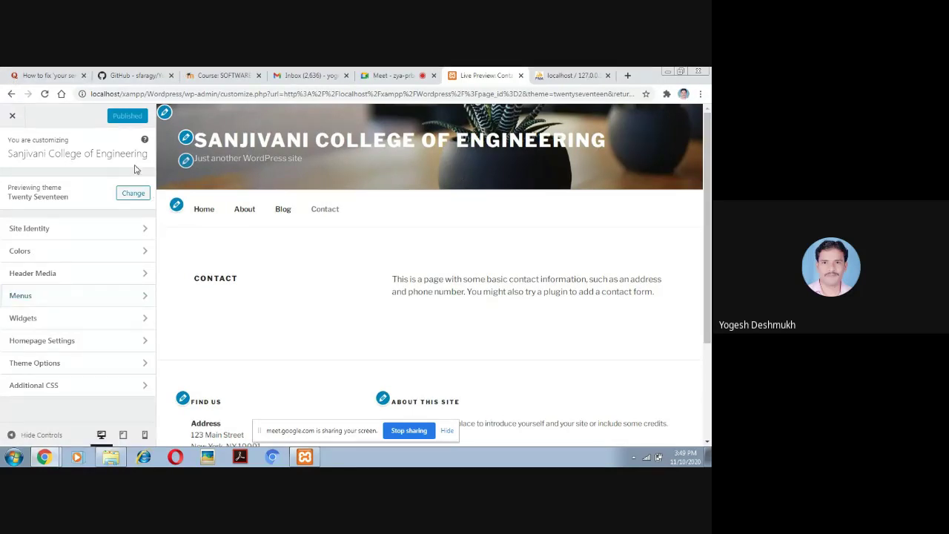
Close the Customizer and get back to the admin Dashboard after a brief front-page visit
click(12, 118)
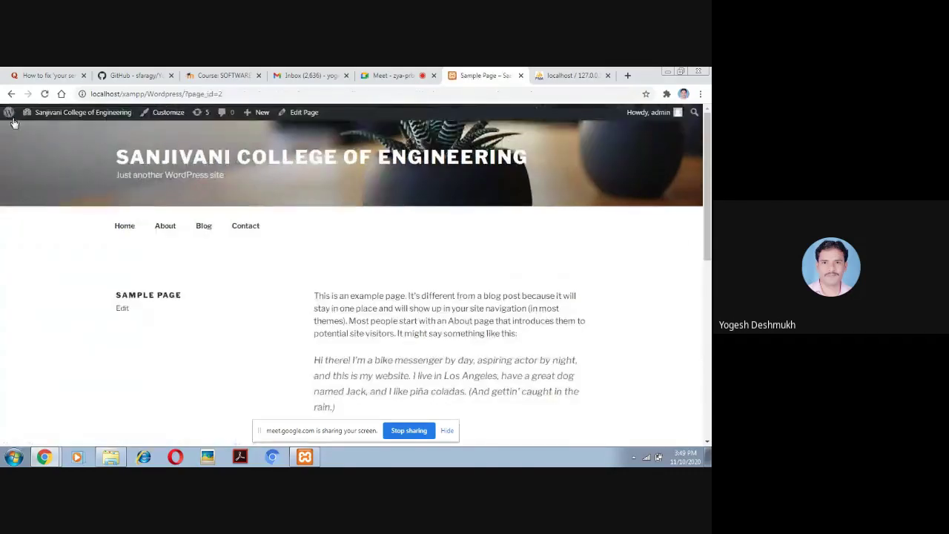
click(89, 117)
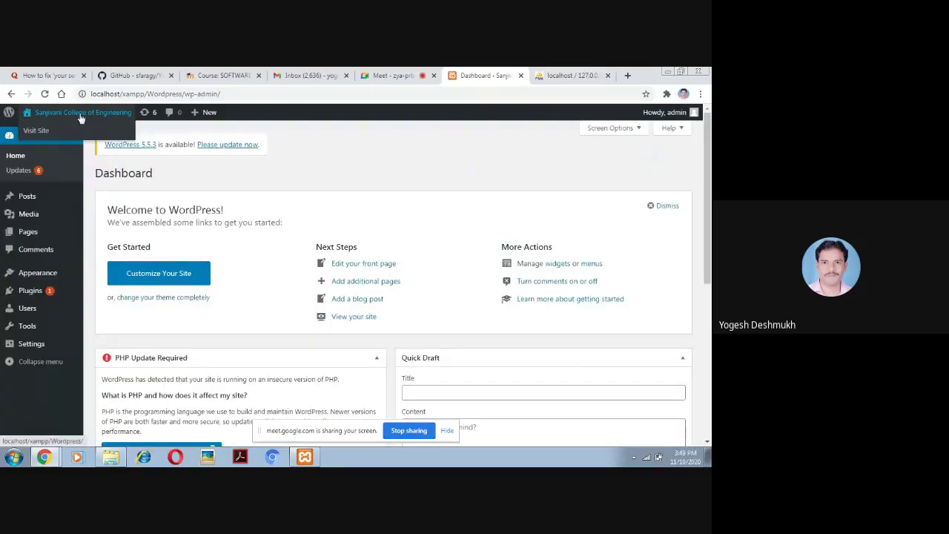
click(81, 117)
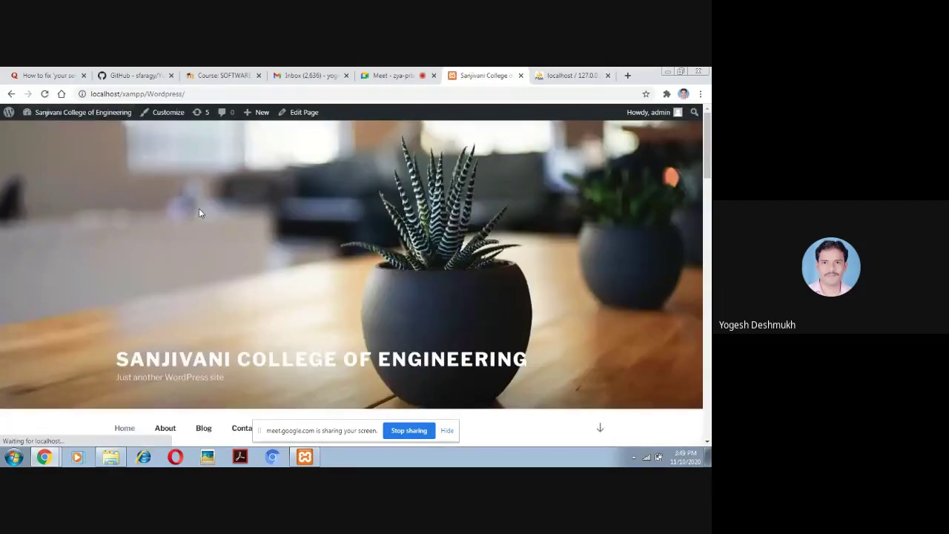
click(87, 117)
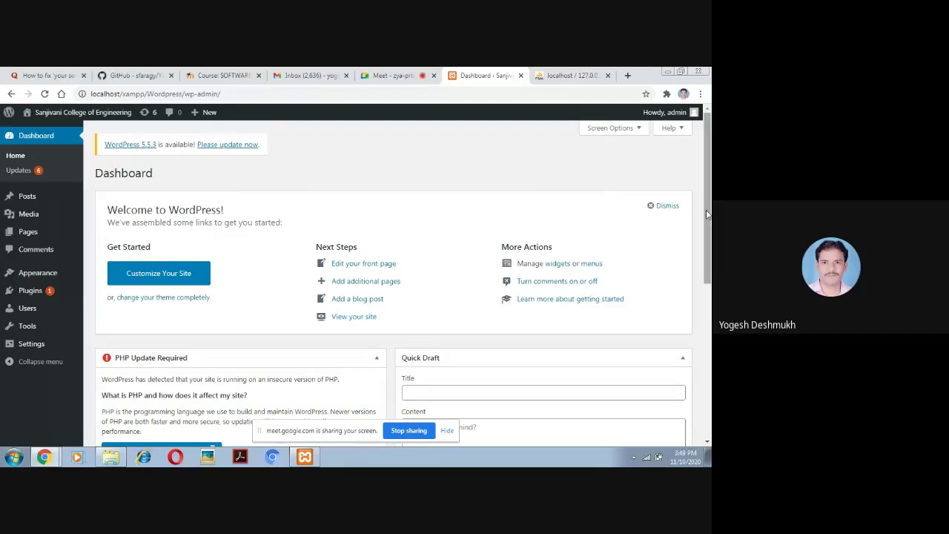
mouse_move(708, 221)
mouse_down()
mouse_move(698, 368)
mouse_move(701, 215)
mouse_up()
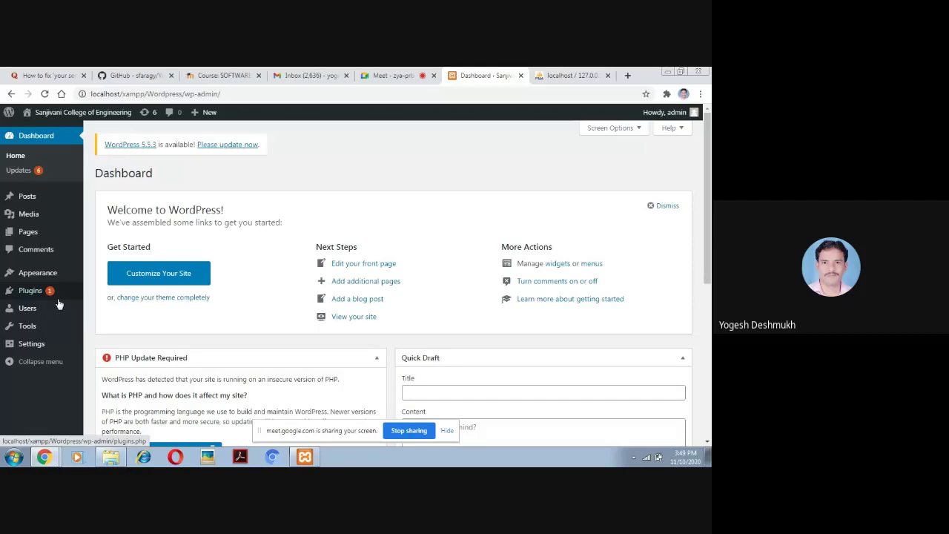
Open the list of all site pages from the left sidebar
mouse_move(34, 299)
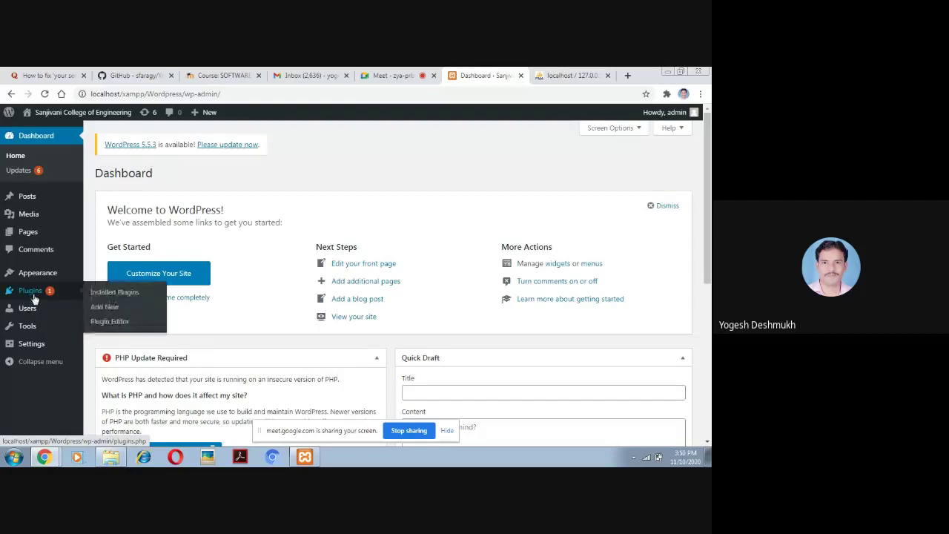
mouse_move(36, 235)
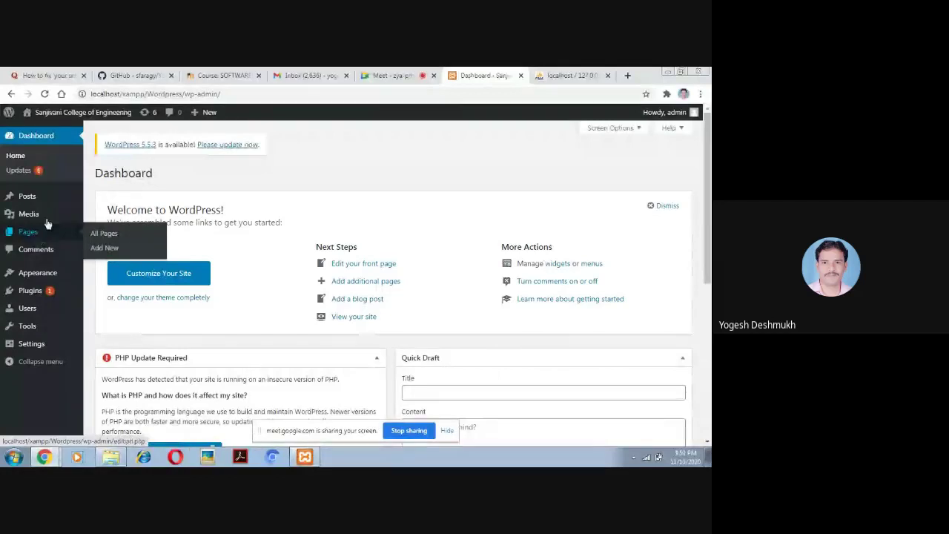
mouse_move(37, 218)
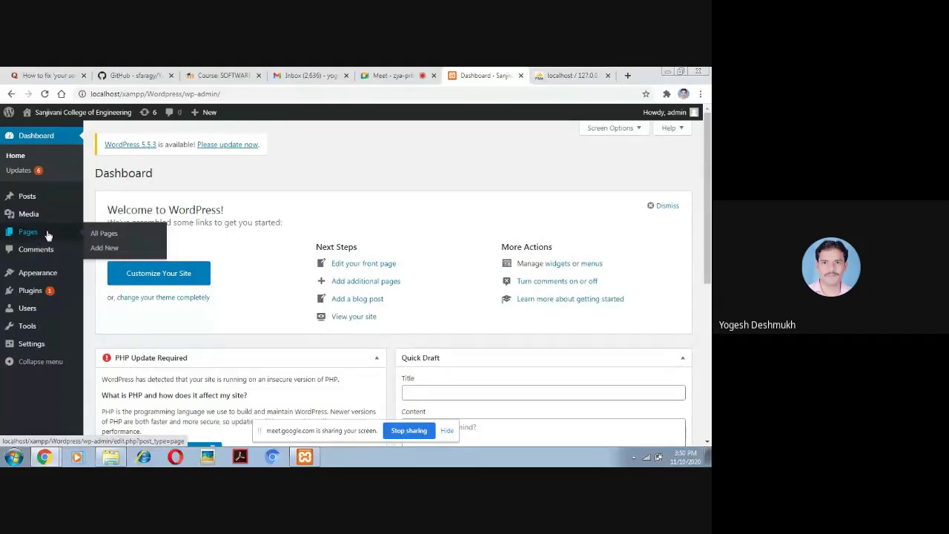
click(40, 236)
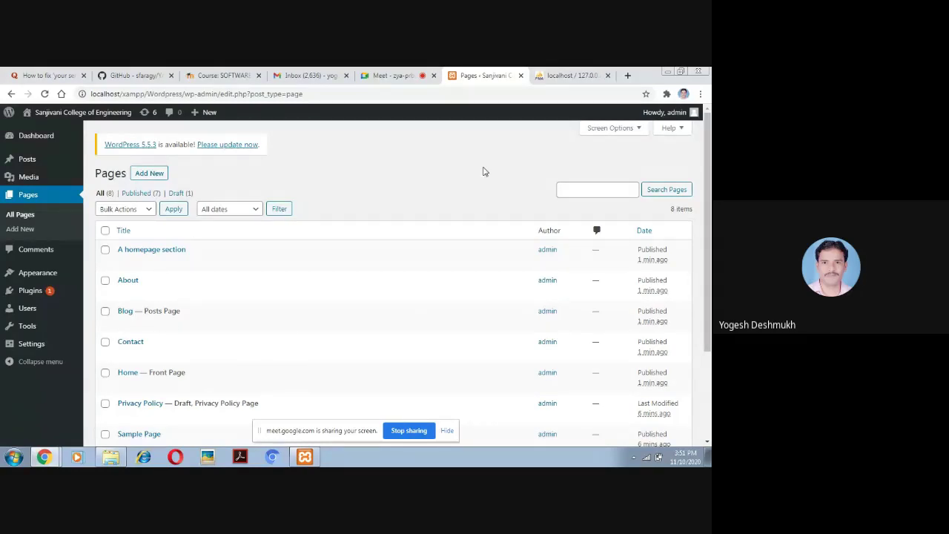
mouse_move(43, 278)
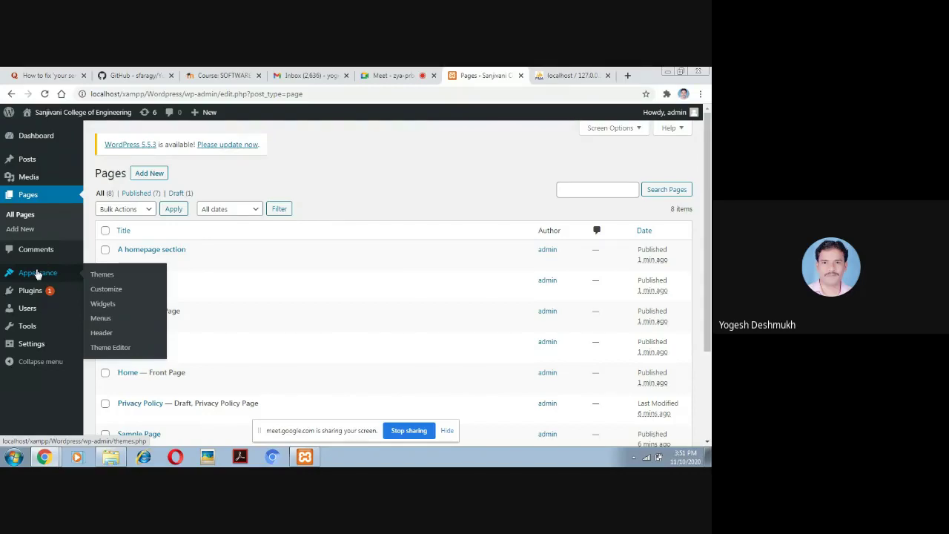
mouse_move(30, 331)
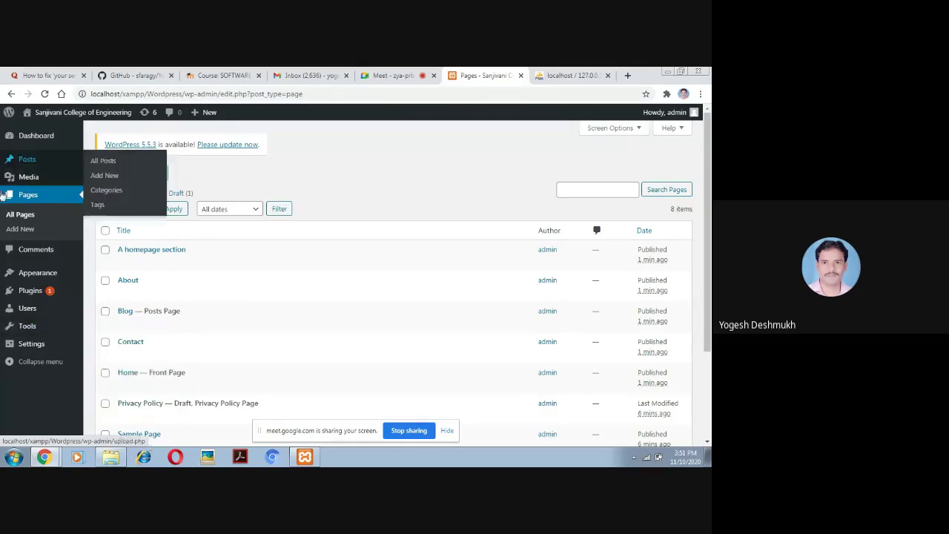
mouse_move(75, 173)
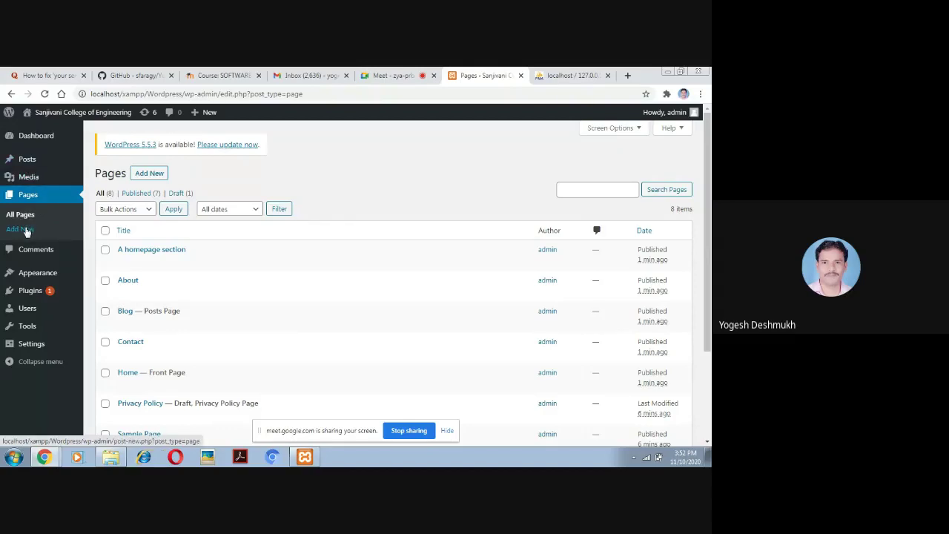
Add a new page, dismiss the tips, title it 'Registration' and save it as a draft
click(26, 230)
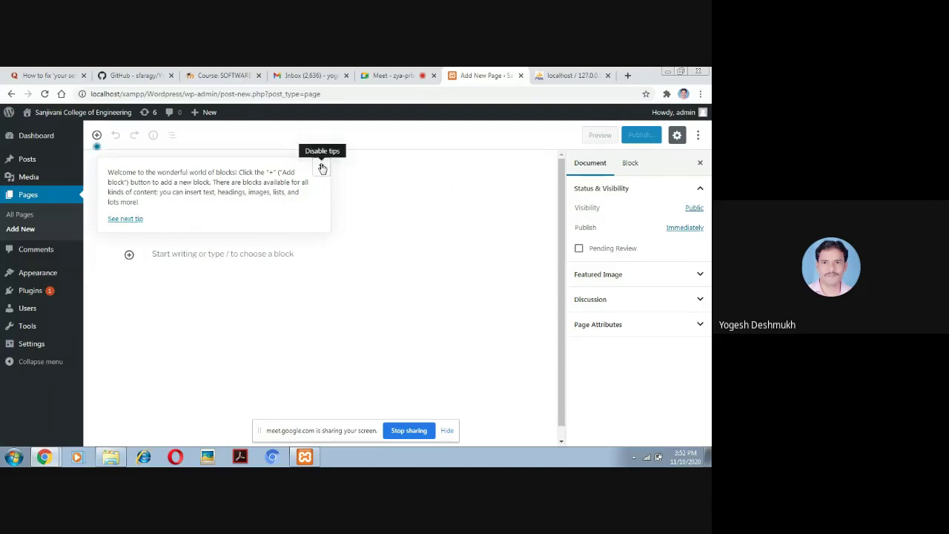
click(321, 167)
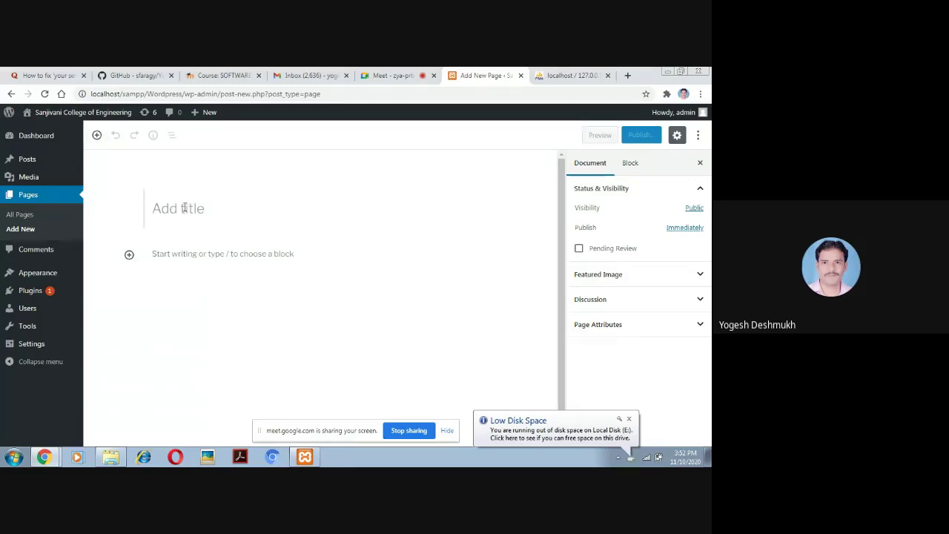
text(Re)
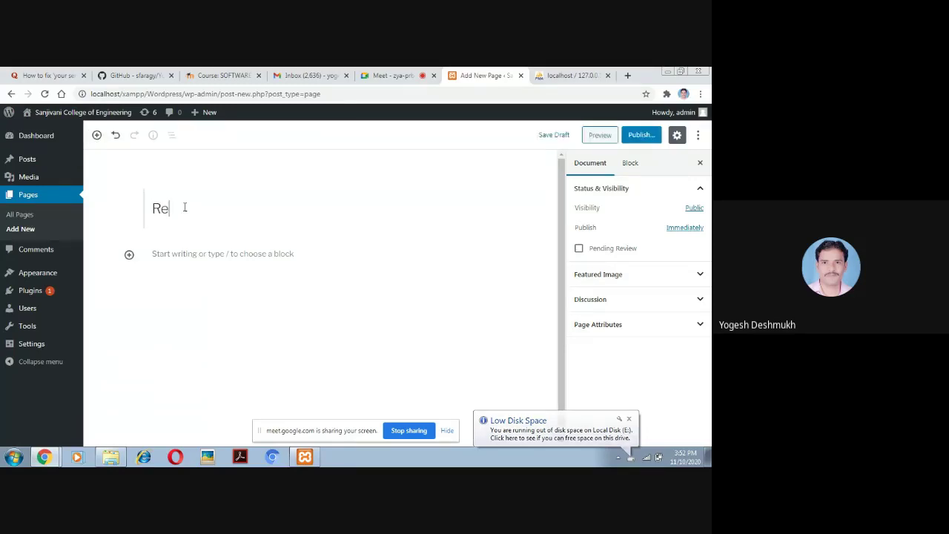
text(gistration)
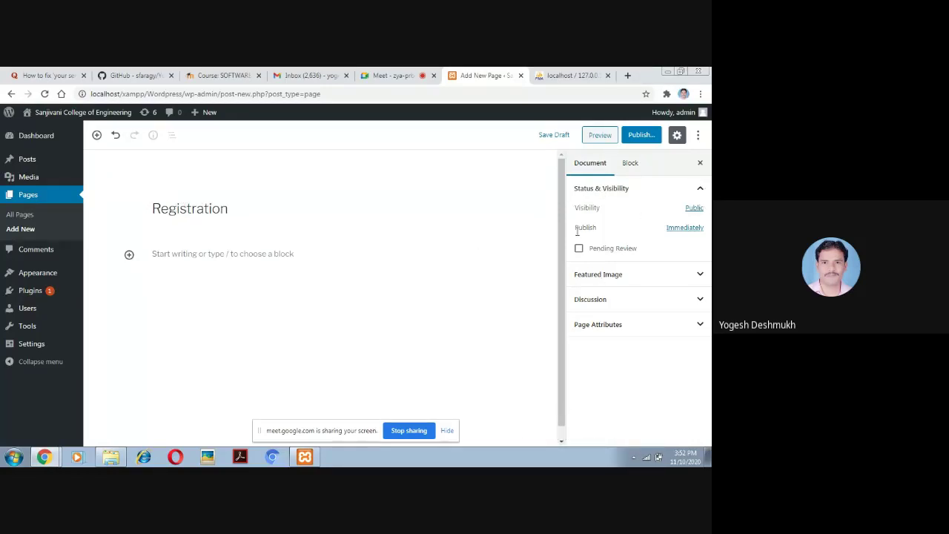
click(553, 140)
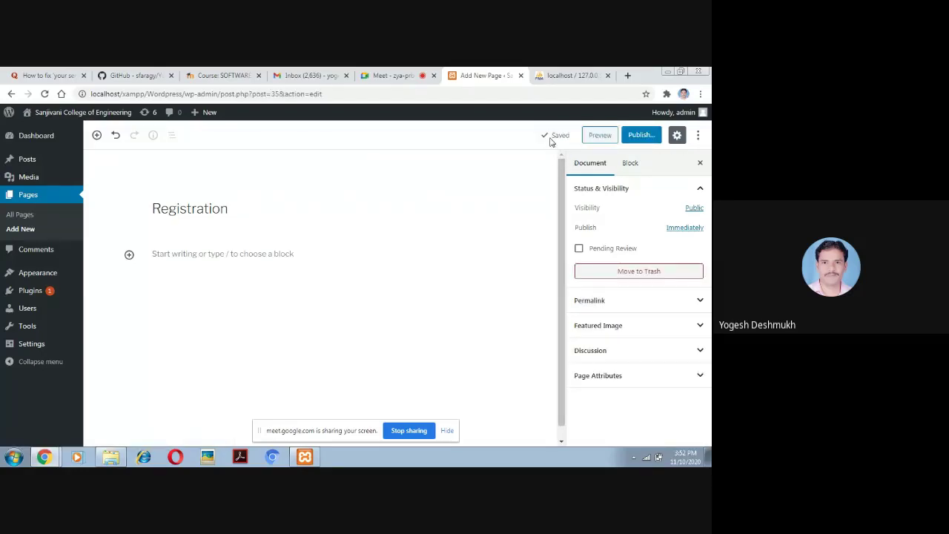
click(185, 282)
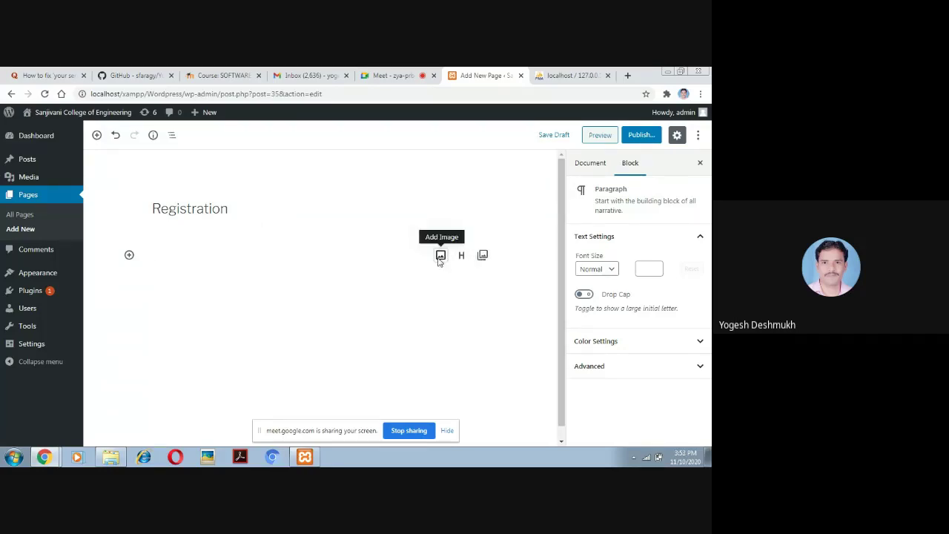
Upload 'e transitions after removal.png' as an image block and widen it to 486 × 565
click(440, 256)
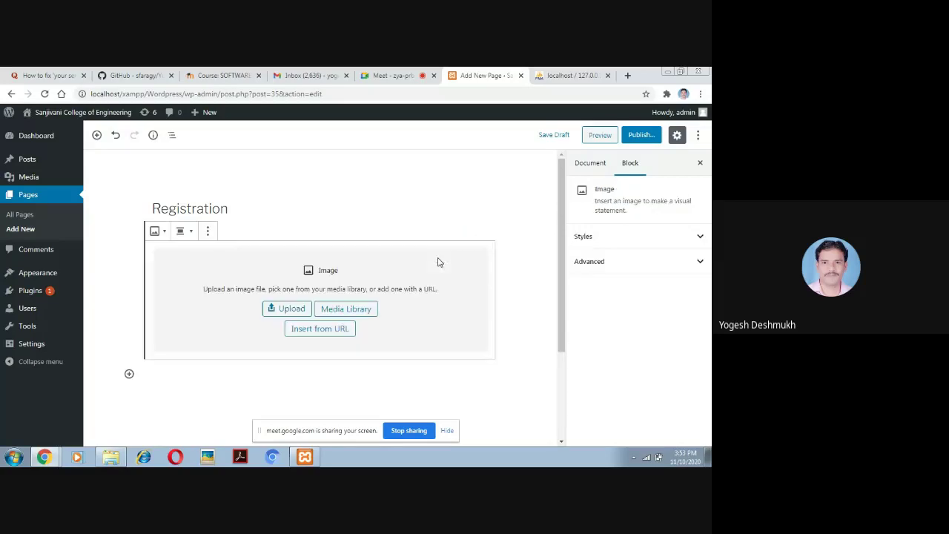
click(289, 316)
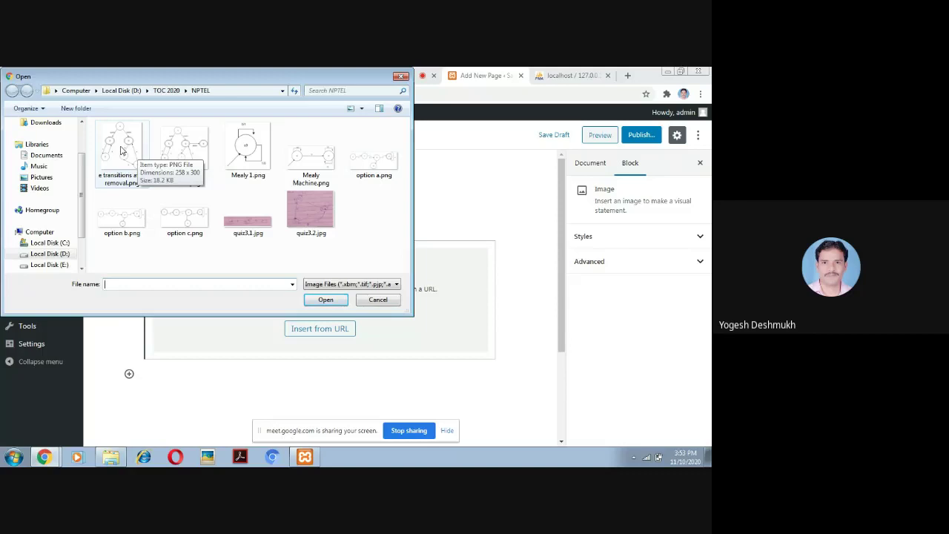
double_click(122, 151)
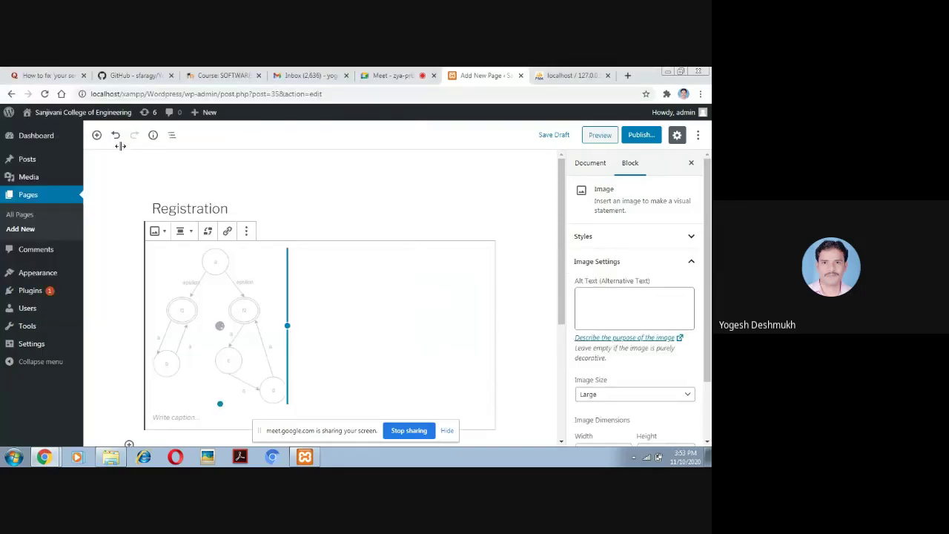
drag(287, 325, 409, 329)
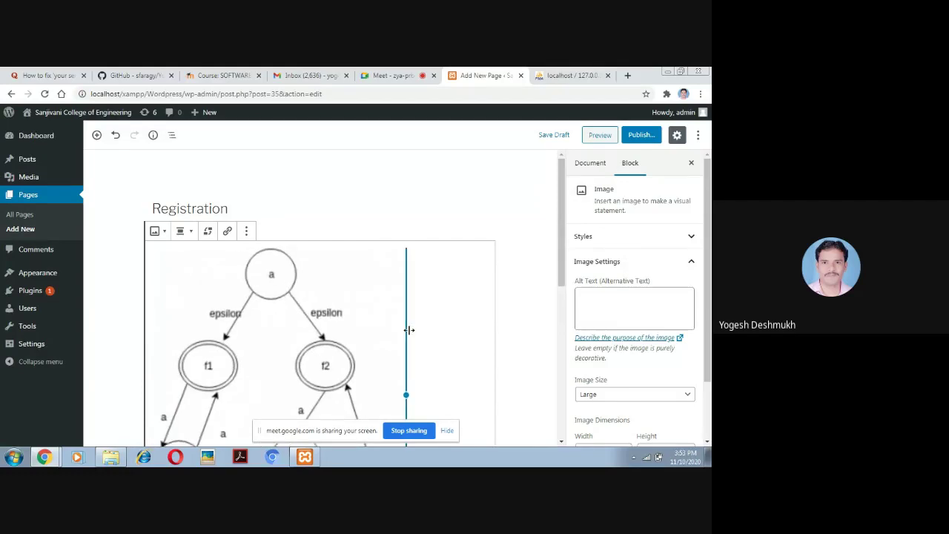
Save the draft with the diagram, then publish the Registration page
click(559, 135)
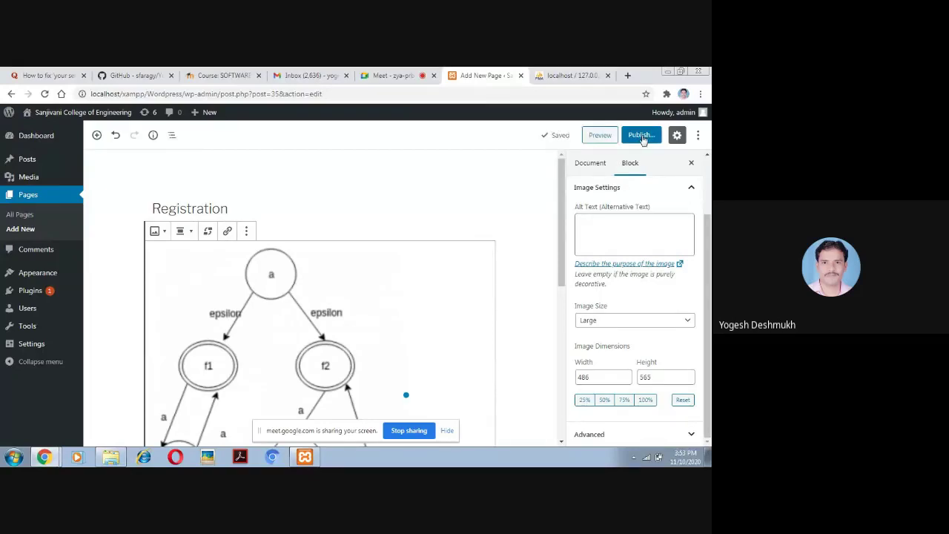
click(644, 140)
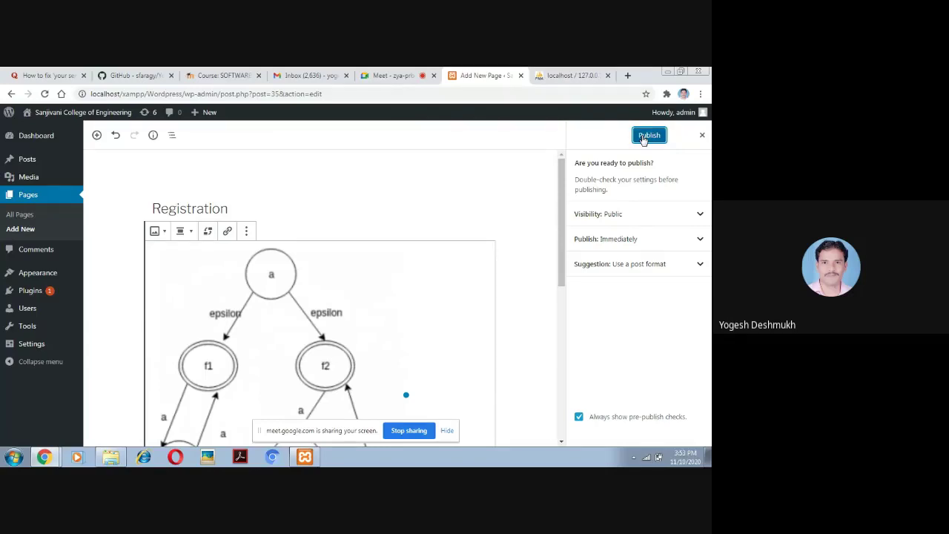
click(644, 140)
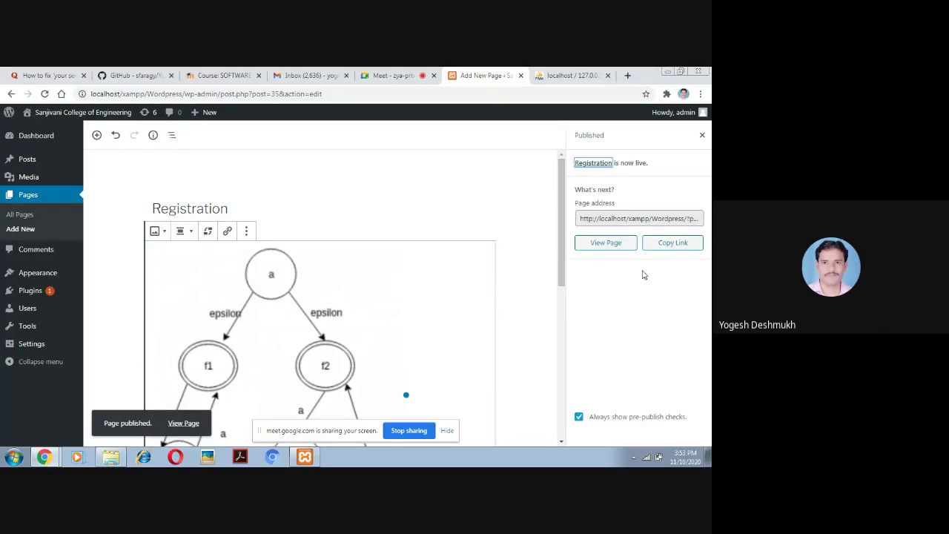
View the live Registration page, scroll through it, and return to the block editor
click(606, 243)
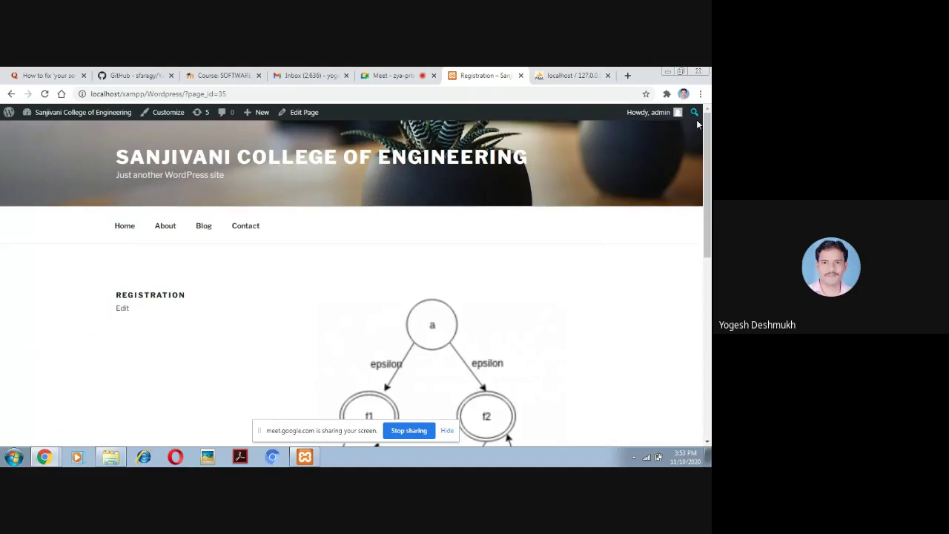
drag(708, 135, 709, 161)
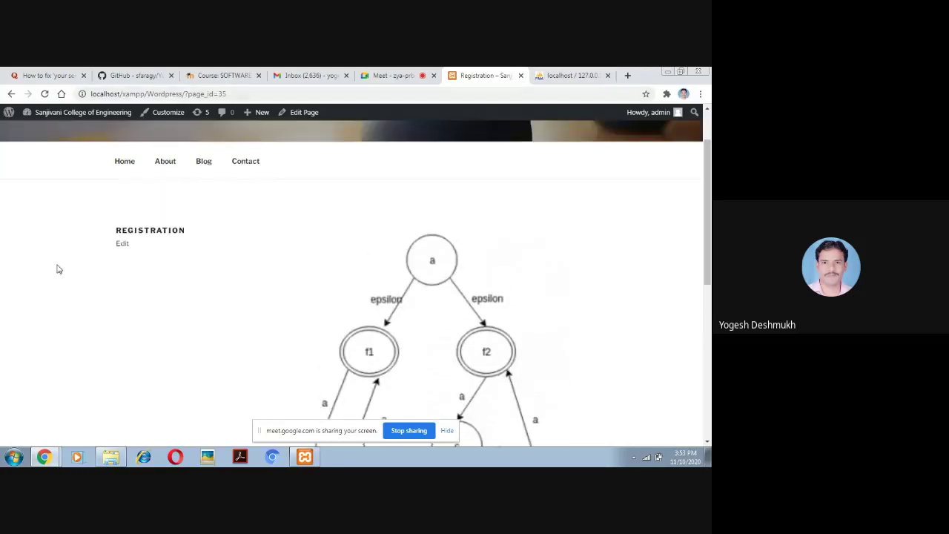
click(123, 247)
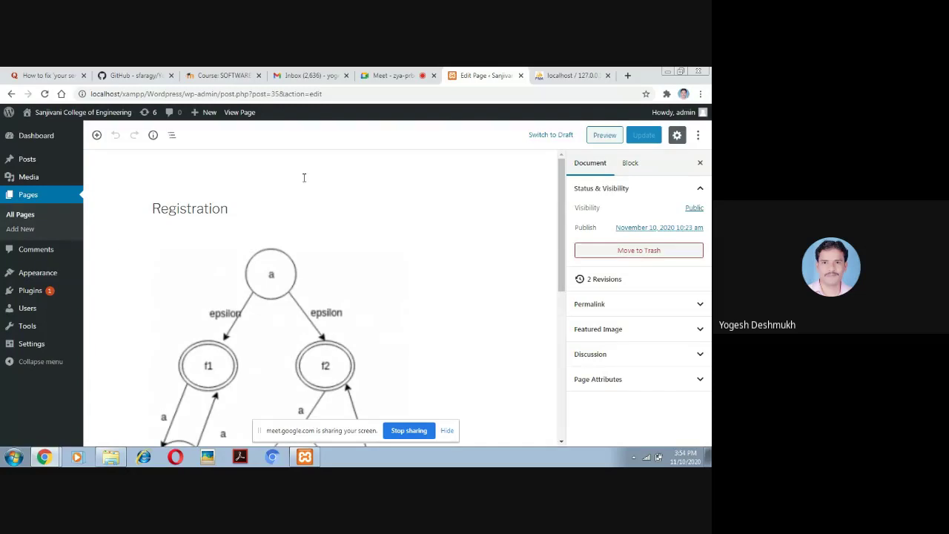
Scroll to the bottom and insert an empty Paragraph block beneath the diagram
drag(553, 258, 556, 400)
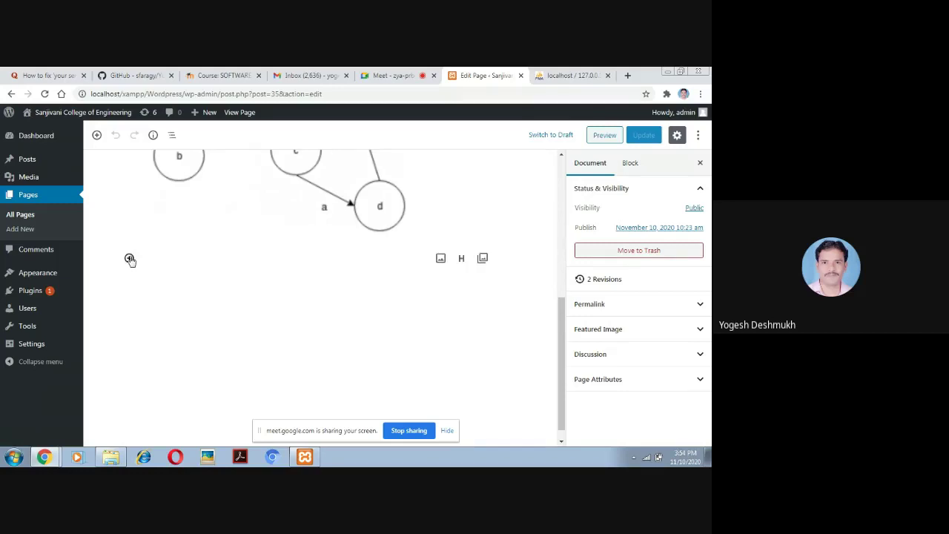
click(129, 258)
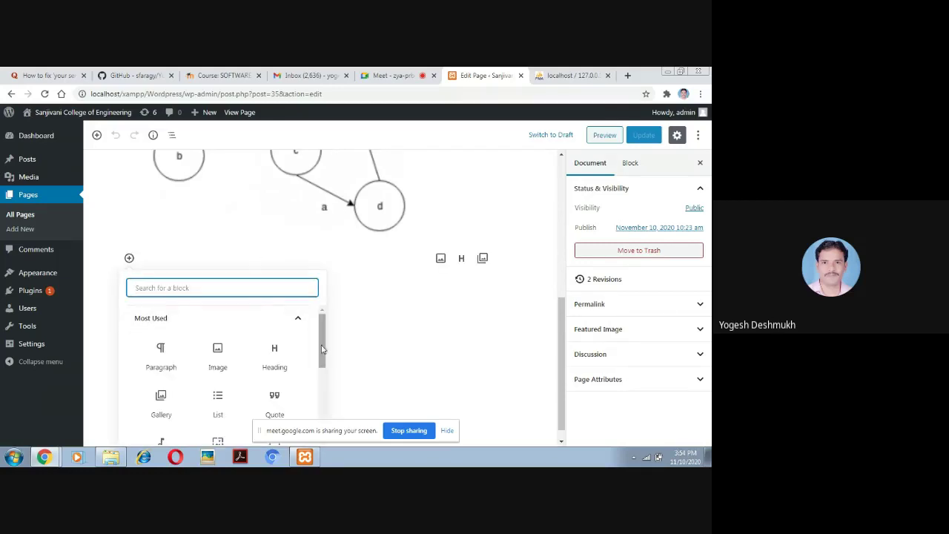
mouse_move(322, 349)
mouse_down()
mouse_move(323, 414)
mouse_move(324, 358)
mouse_up()
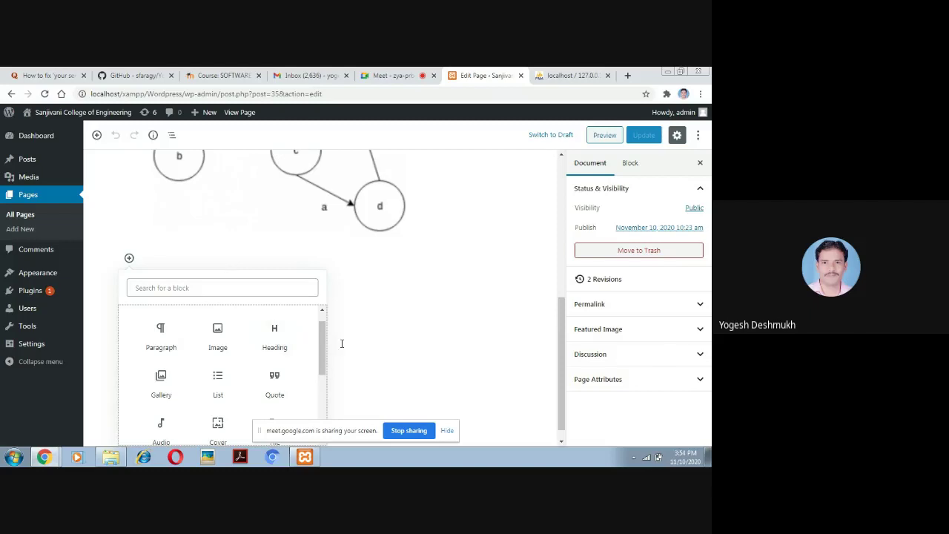
drag(323, 350, 333, 306)
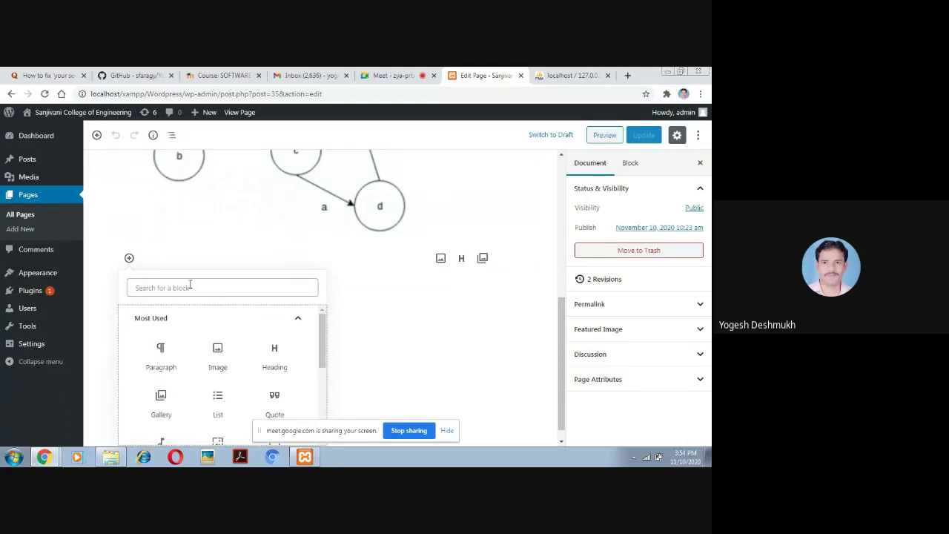
click(161, 354)
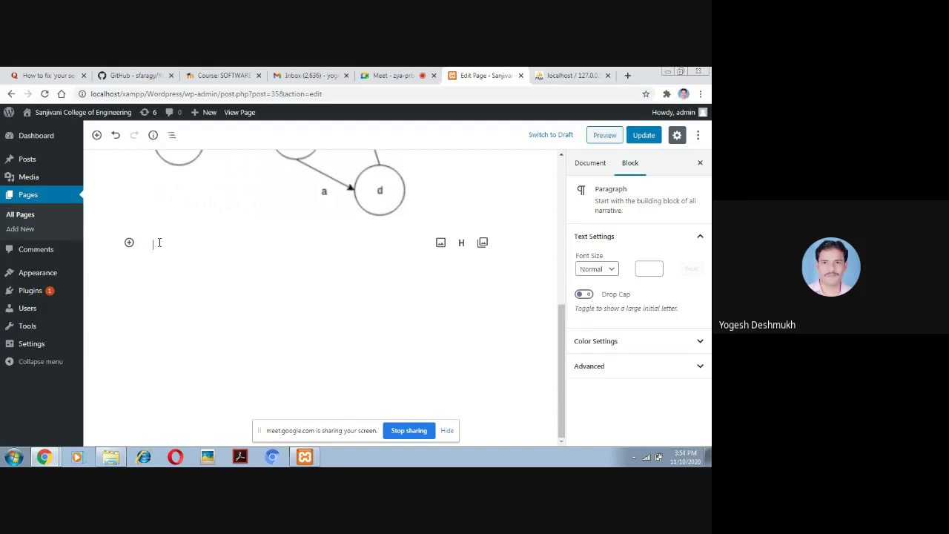
Delete the stray paragraph, caption the diagram 'Hello Good Afternoon all', and choose Switch to Draft
text(Hello)
key(BackSpace)
key(BackSpace)
key(BackSpace)
key(BackSpace)
key(BackSpace)
key(BackSpace)
click(158, 242)
text(Hello )
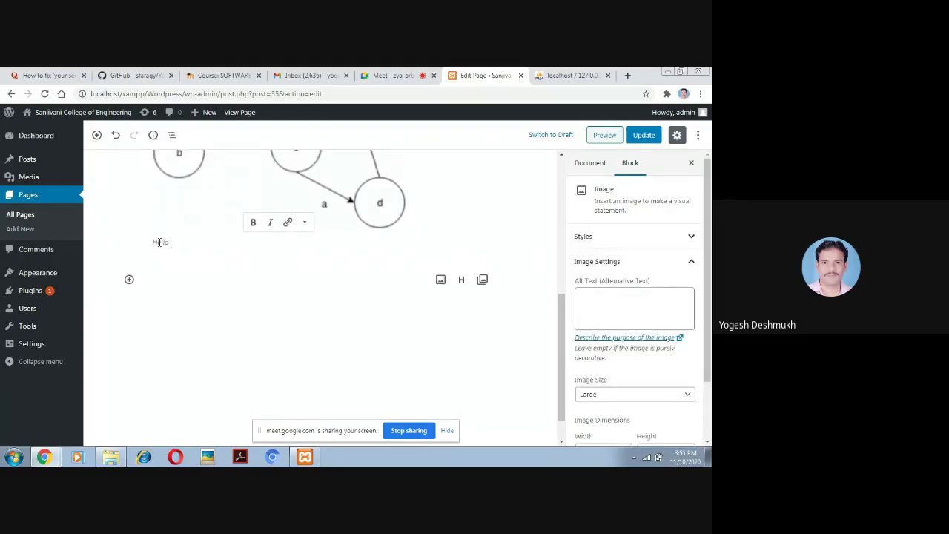
text(Good Afternoon all)
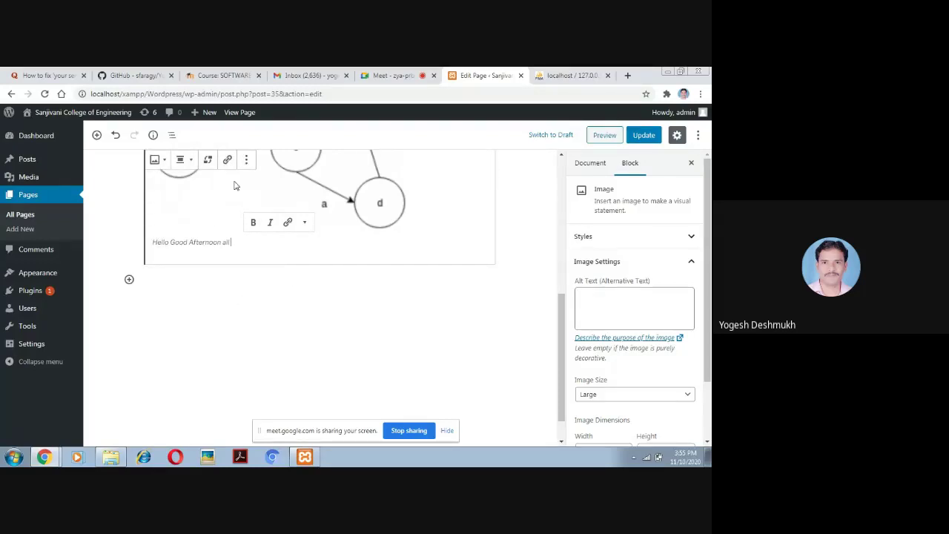
click(562, 136)
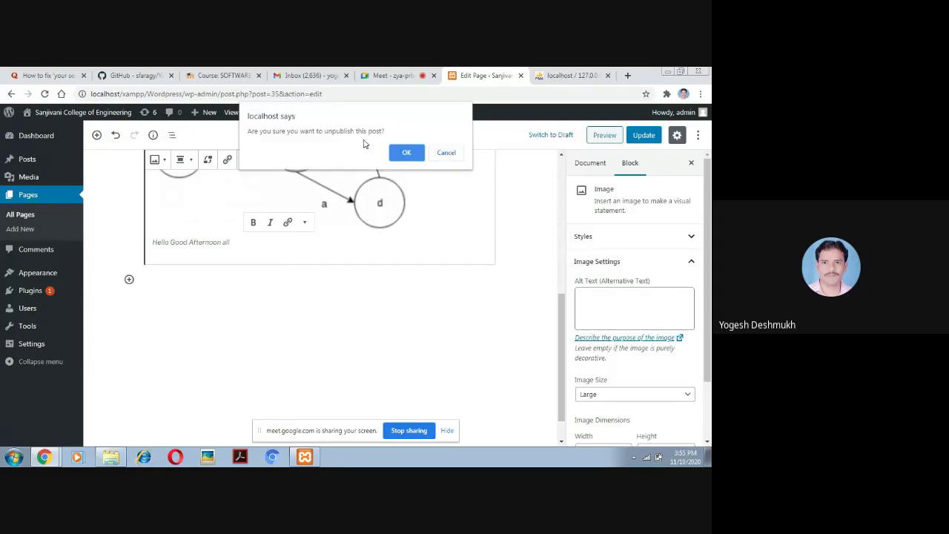
Confirm unpublishing, republish the Registration page, and view it live
click(406, 153)
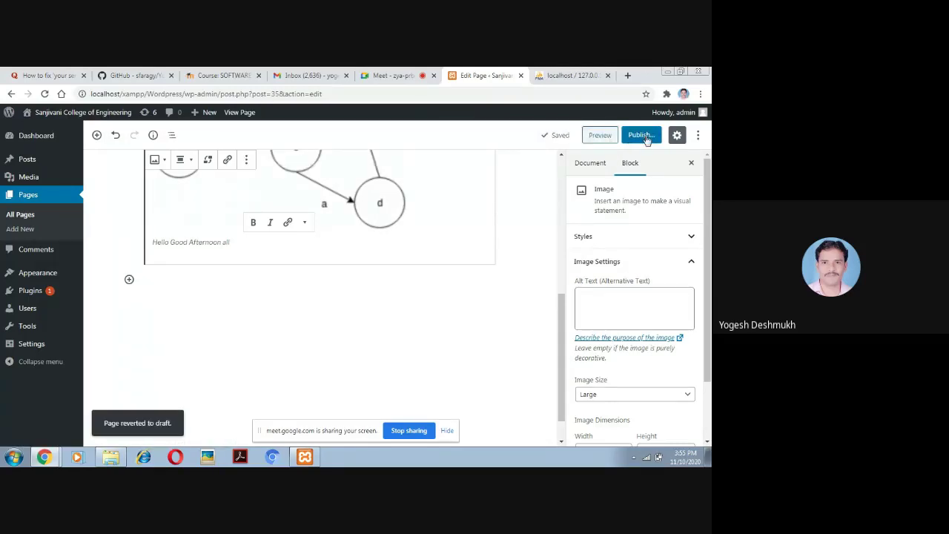
click(641, 135)
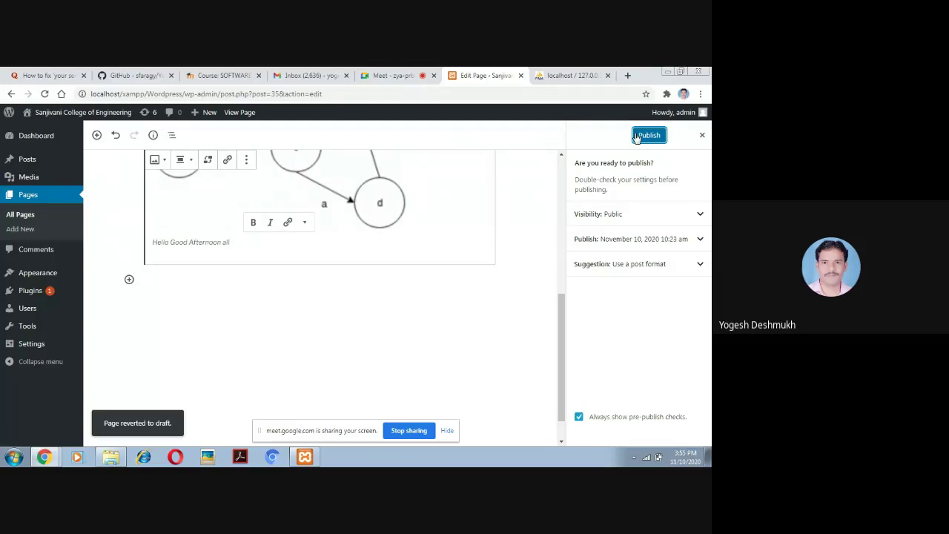
click(649, 138)
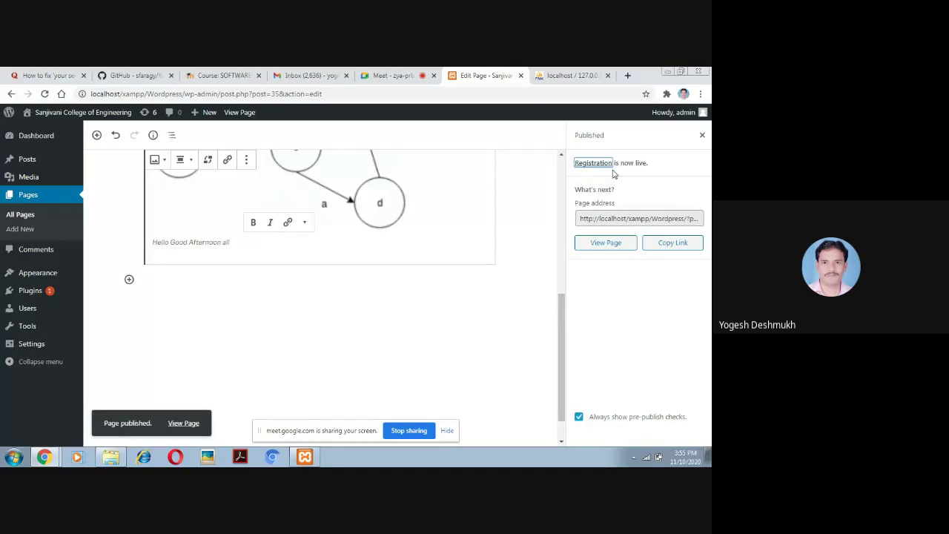
click(605, 243)
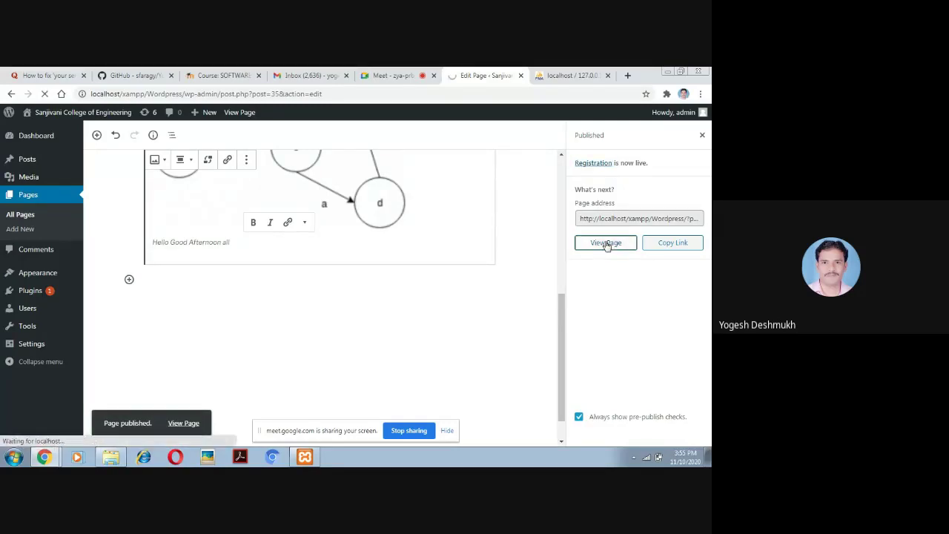
Scroll the live page to confirm the 'Hello Good Afternoon all' caption under the diagram
scroll(704, 285, down, 5)
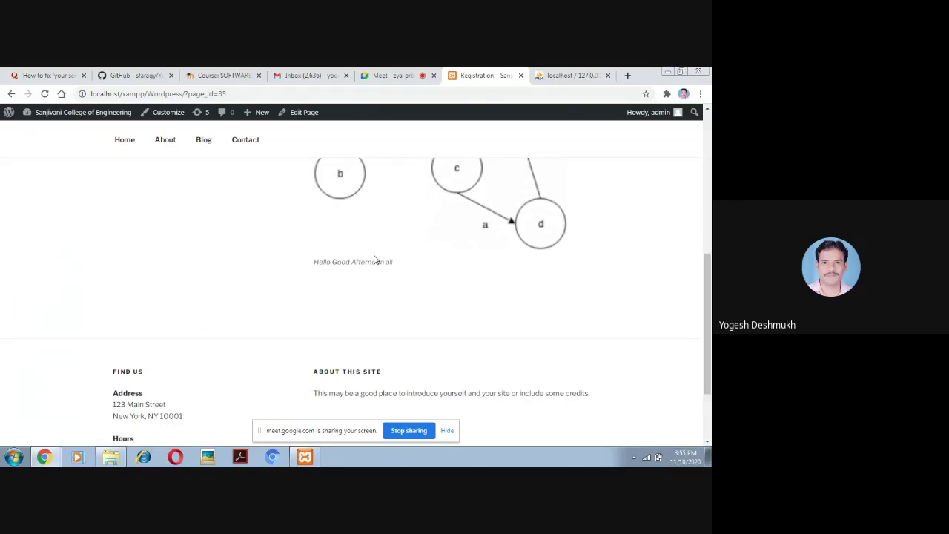
drag(704, 259, 709, 136)
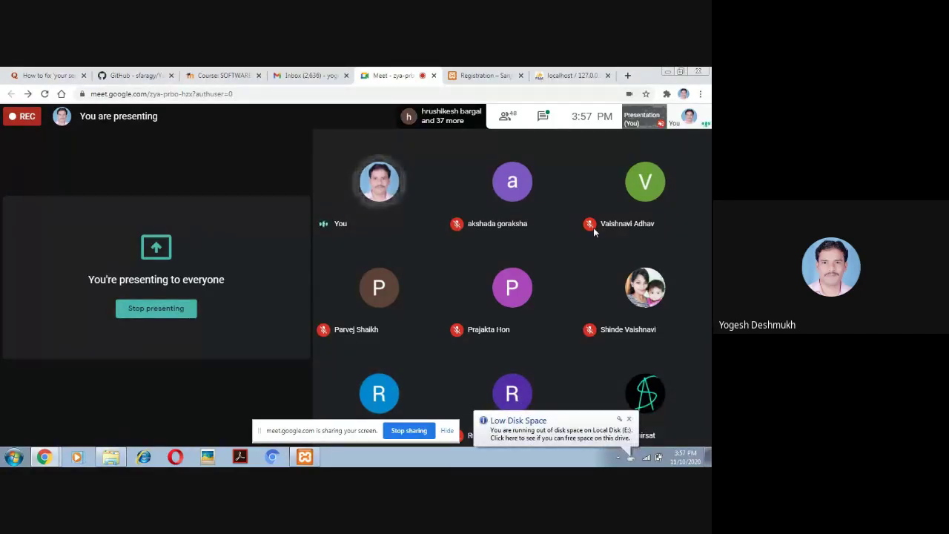
click(125, 75)
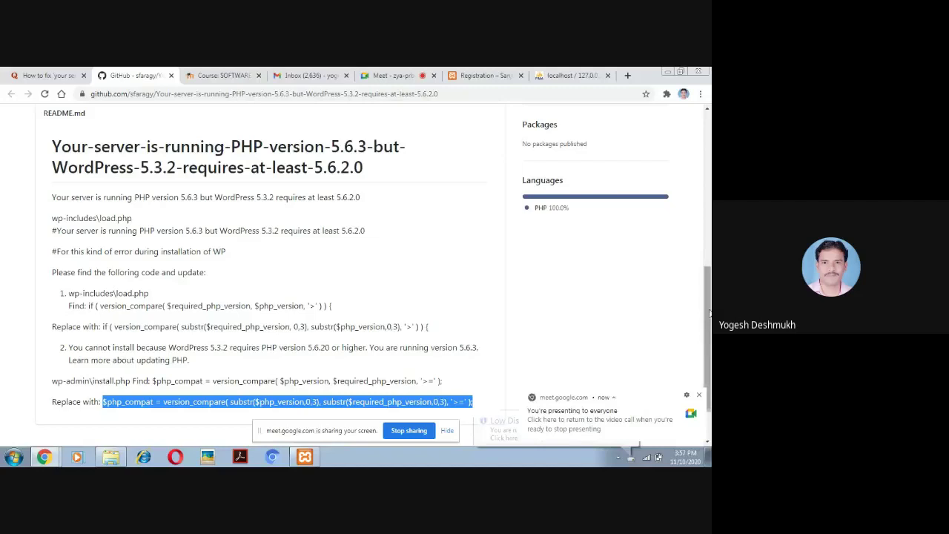
scroll(709, 313, down, 2)
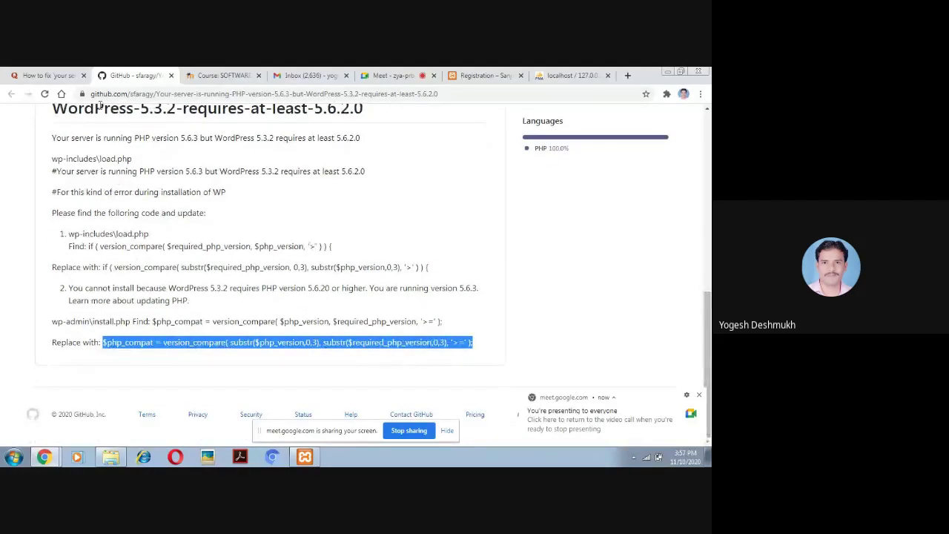
drag(710, 318, 710, 226)
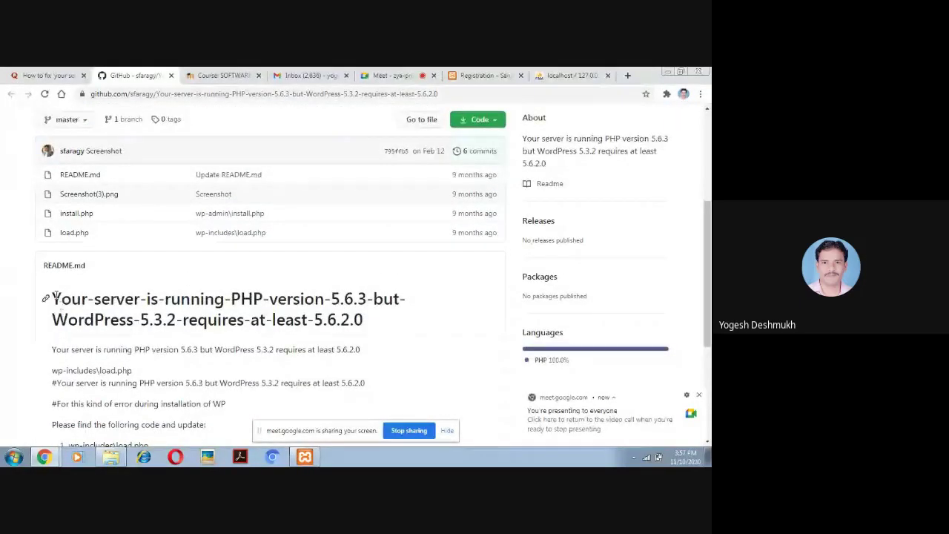
drag(51, 298, 380, 331)
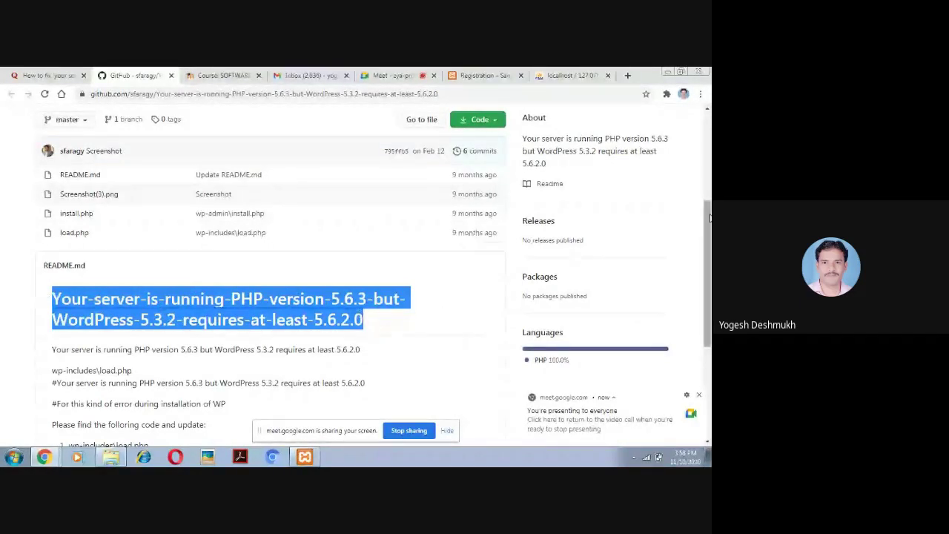
drag(709, 221, 708, 311)
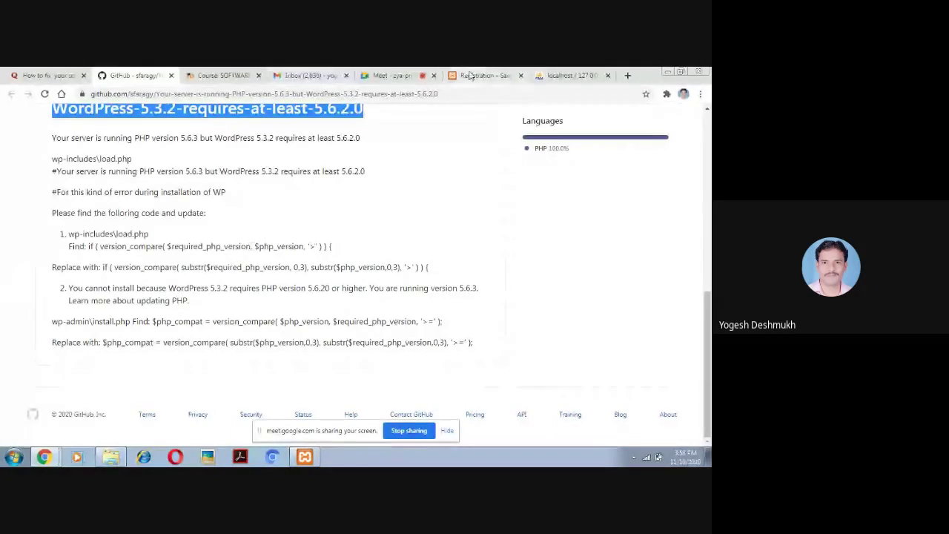
click(399, 76)
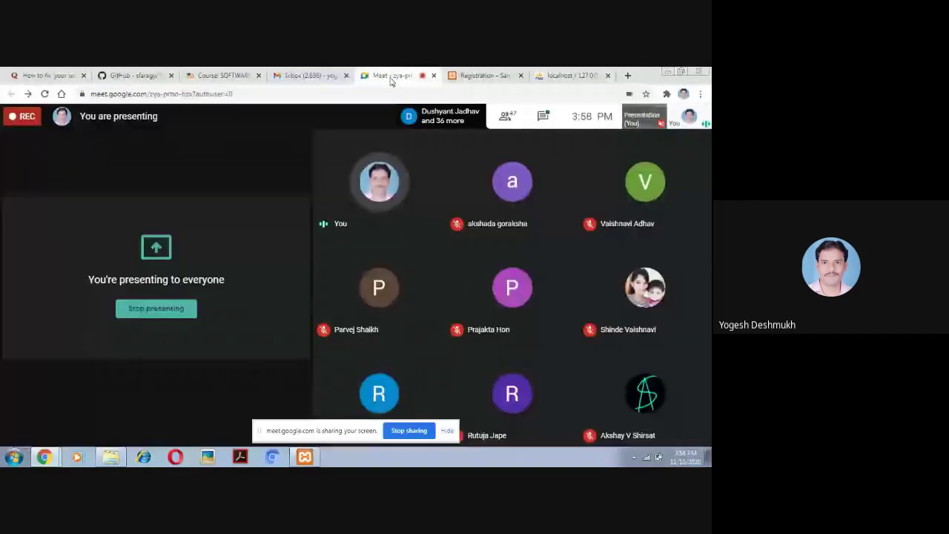